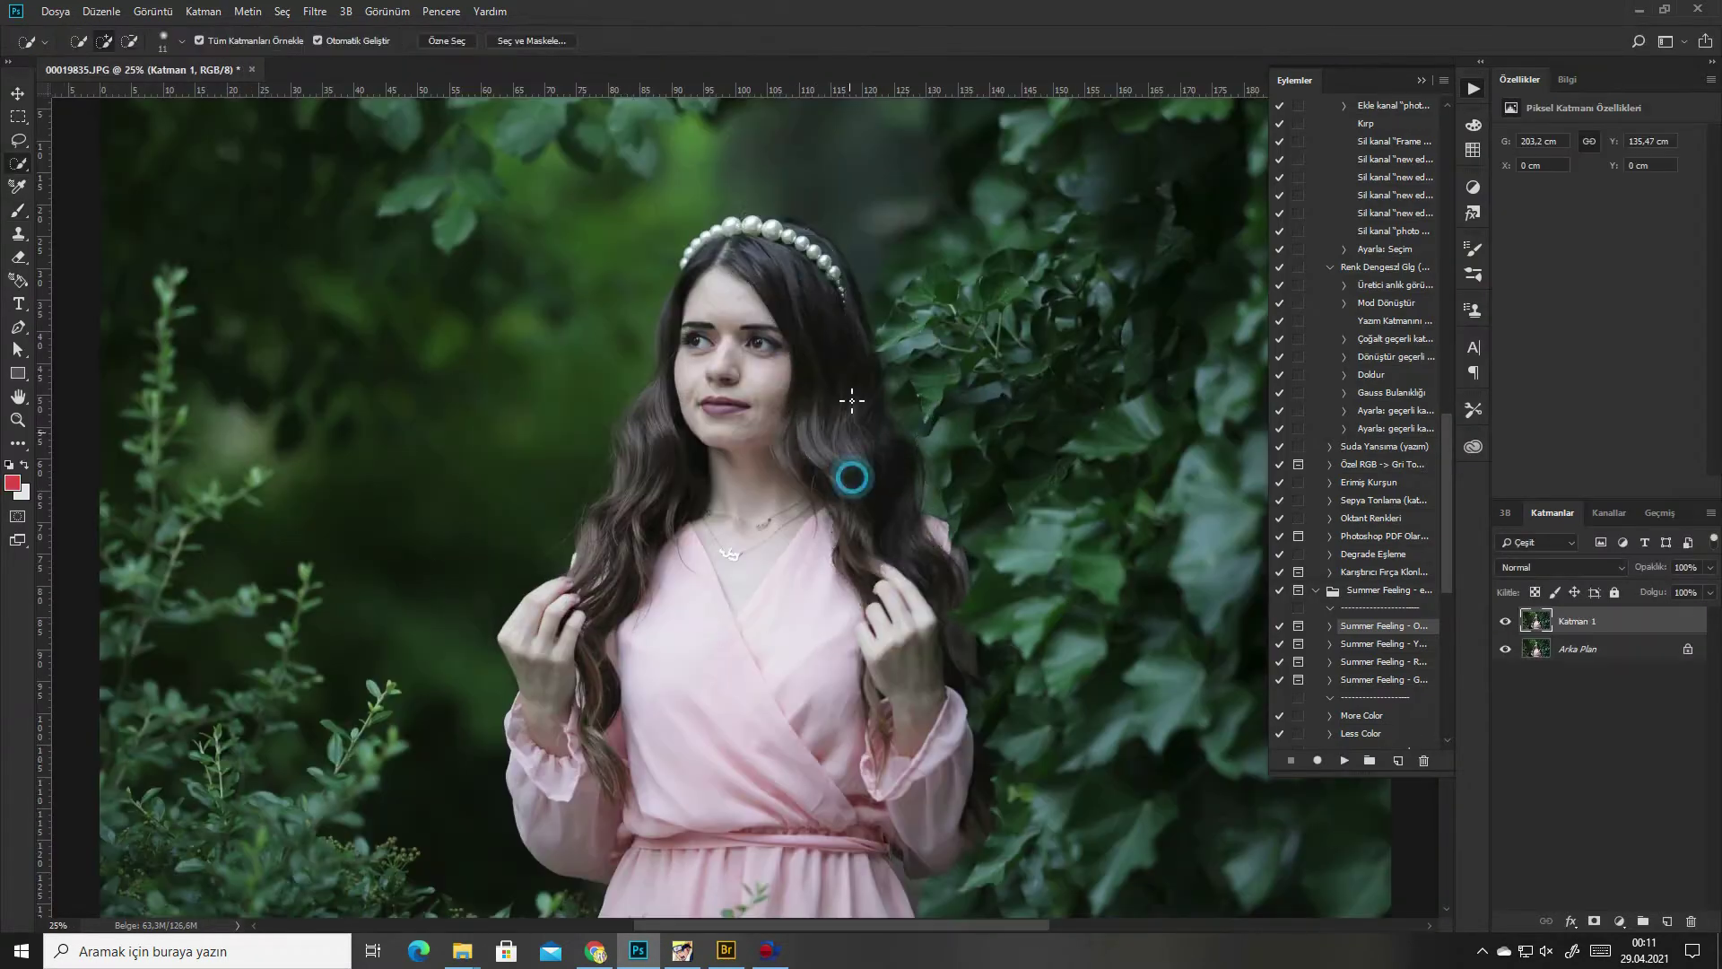
Paint a Quick Selection over the woman's left hair, hands, dress and right side
{"action": "left_click_drag", "start_coordinate": [637, 571], "coordinate": [534, 631]}
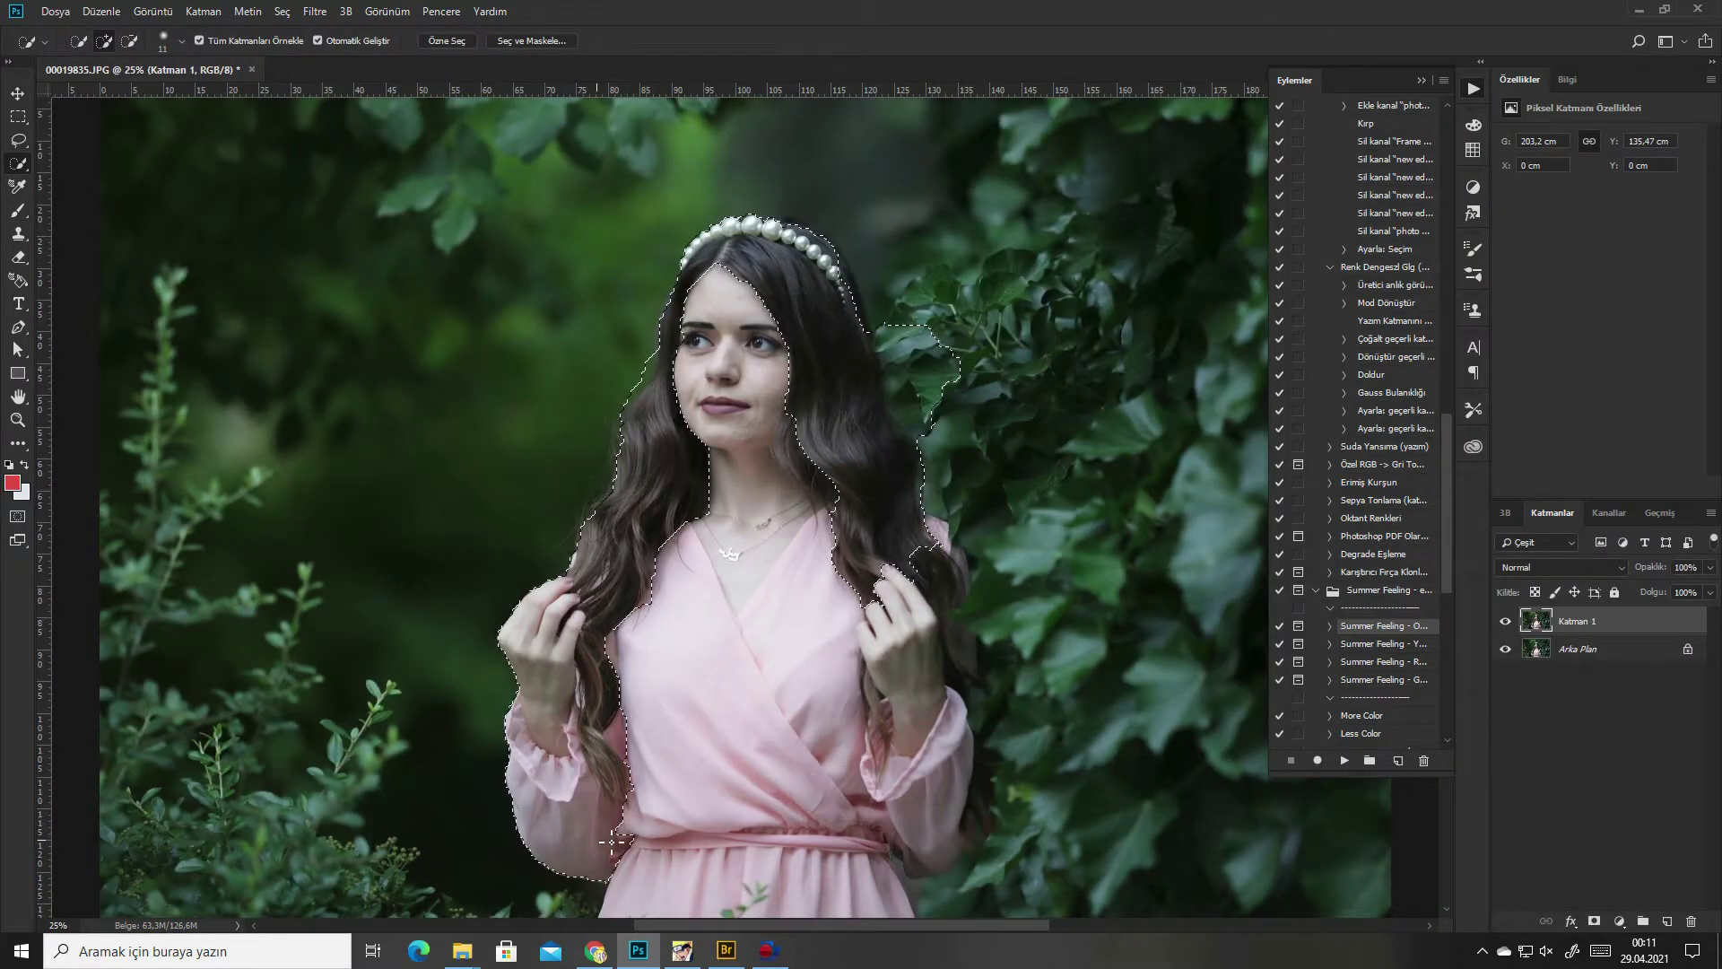
{"action": "left_click_drag", "start_coordinate": [715, 642], "coordinate": [882, 743]}
{"action": "mouse_move", "coordinate": [948, 805]}
{"action": "left_mouse_down"}
{"action": "mouse_move", "coordinate": [942, 569]}
{"action": "mouse_move", "coordinate": [875, 893]}
{"action": "left_mouse_up"}
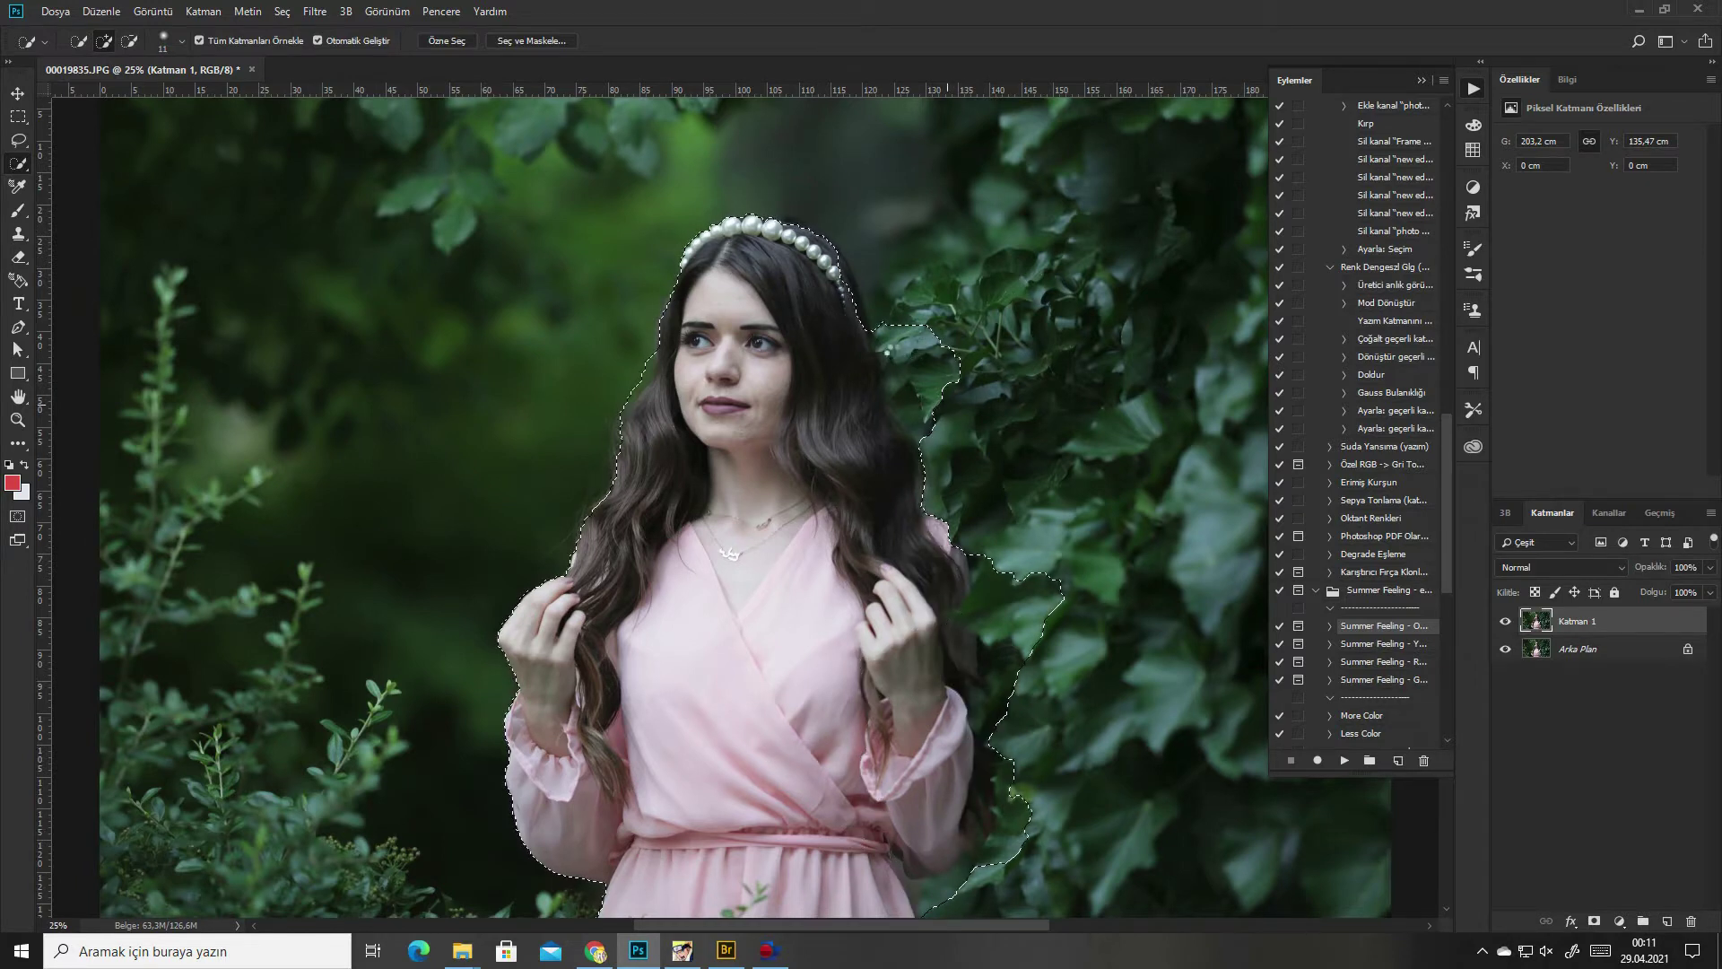
Subtract the leaves beside her right arm, lower dress edge and right hair edge
{"action": "key", "text": "alt"}
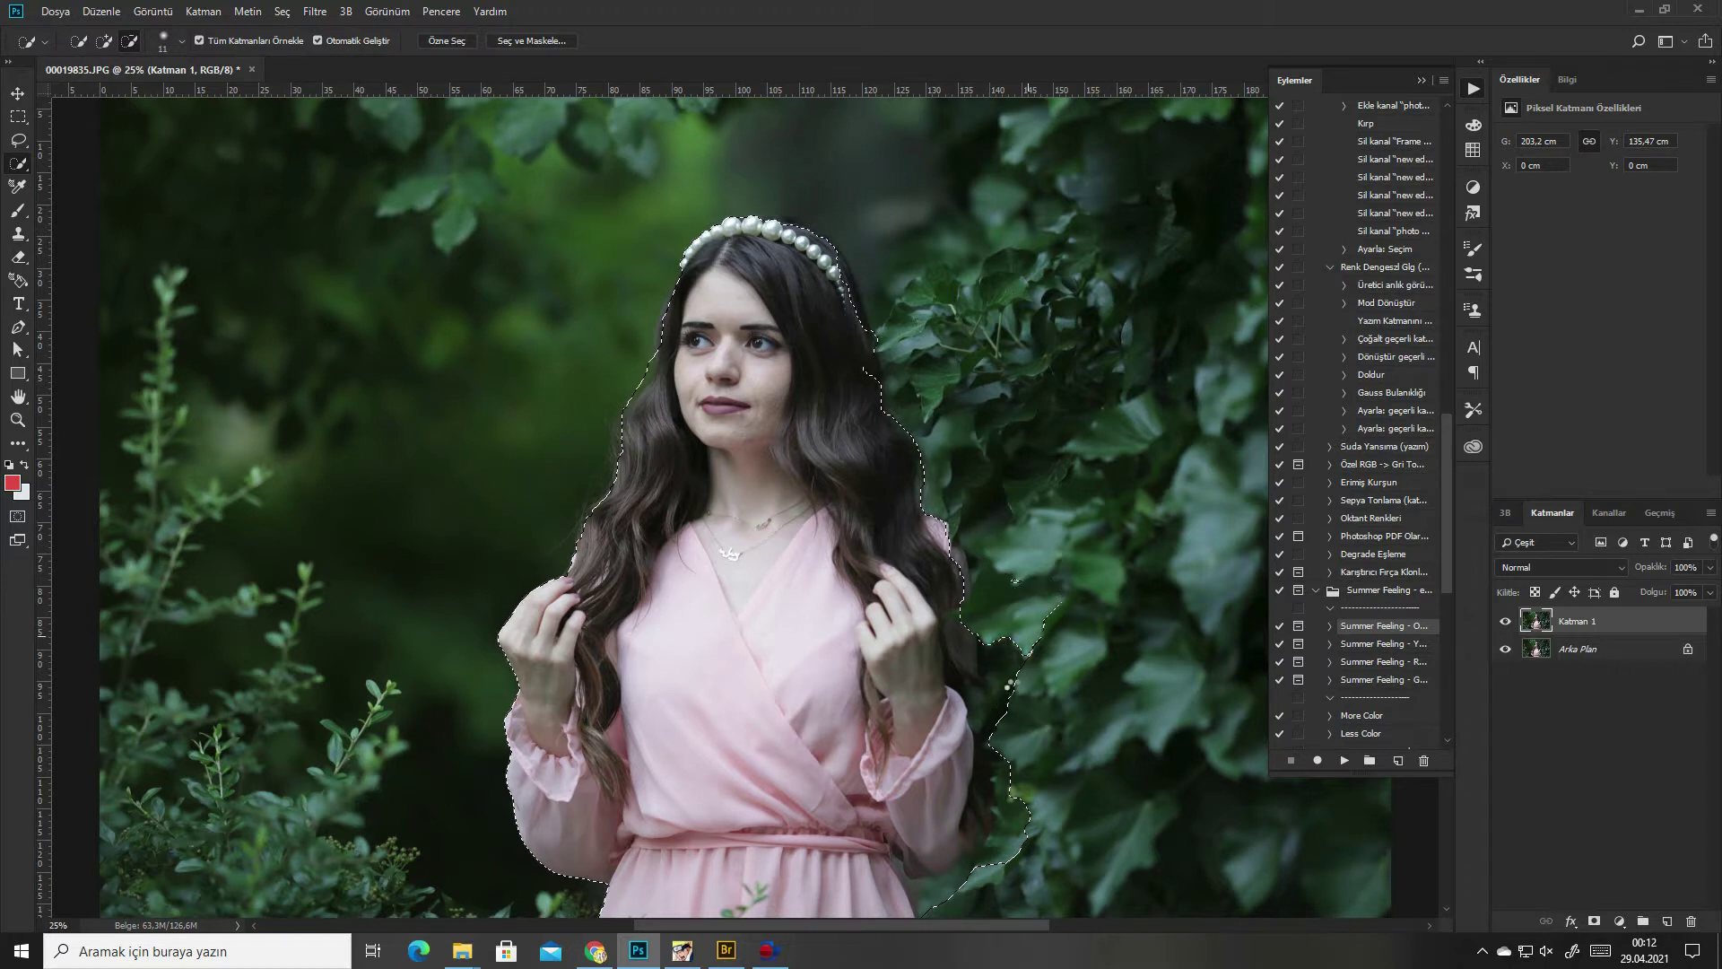
{"action": "left_click_drag", "start_coordinate": [1012, 684], "coordinate": [1006, 805]}
{"action": "left_click_drag", "start_coordinate": [922, 893], "coordinate": [1038, 805]}
{"action": "left_click_drag", "start_coordinate": [994, 613], "coordinate": [976, 567]}
Lasso-patch the selection notch at the woman's right shoulder
{"action": "left_click", "coordinate": [958, 561]}
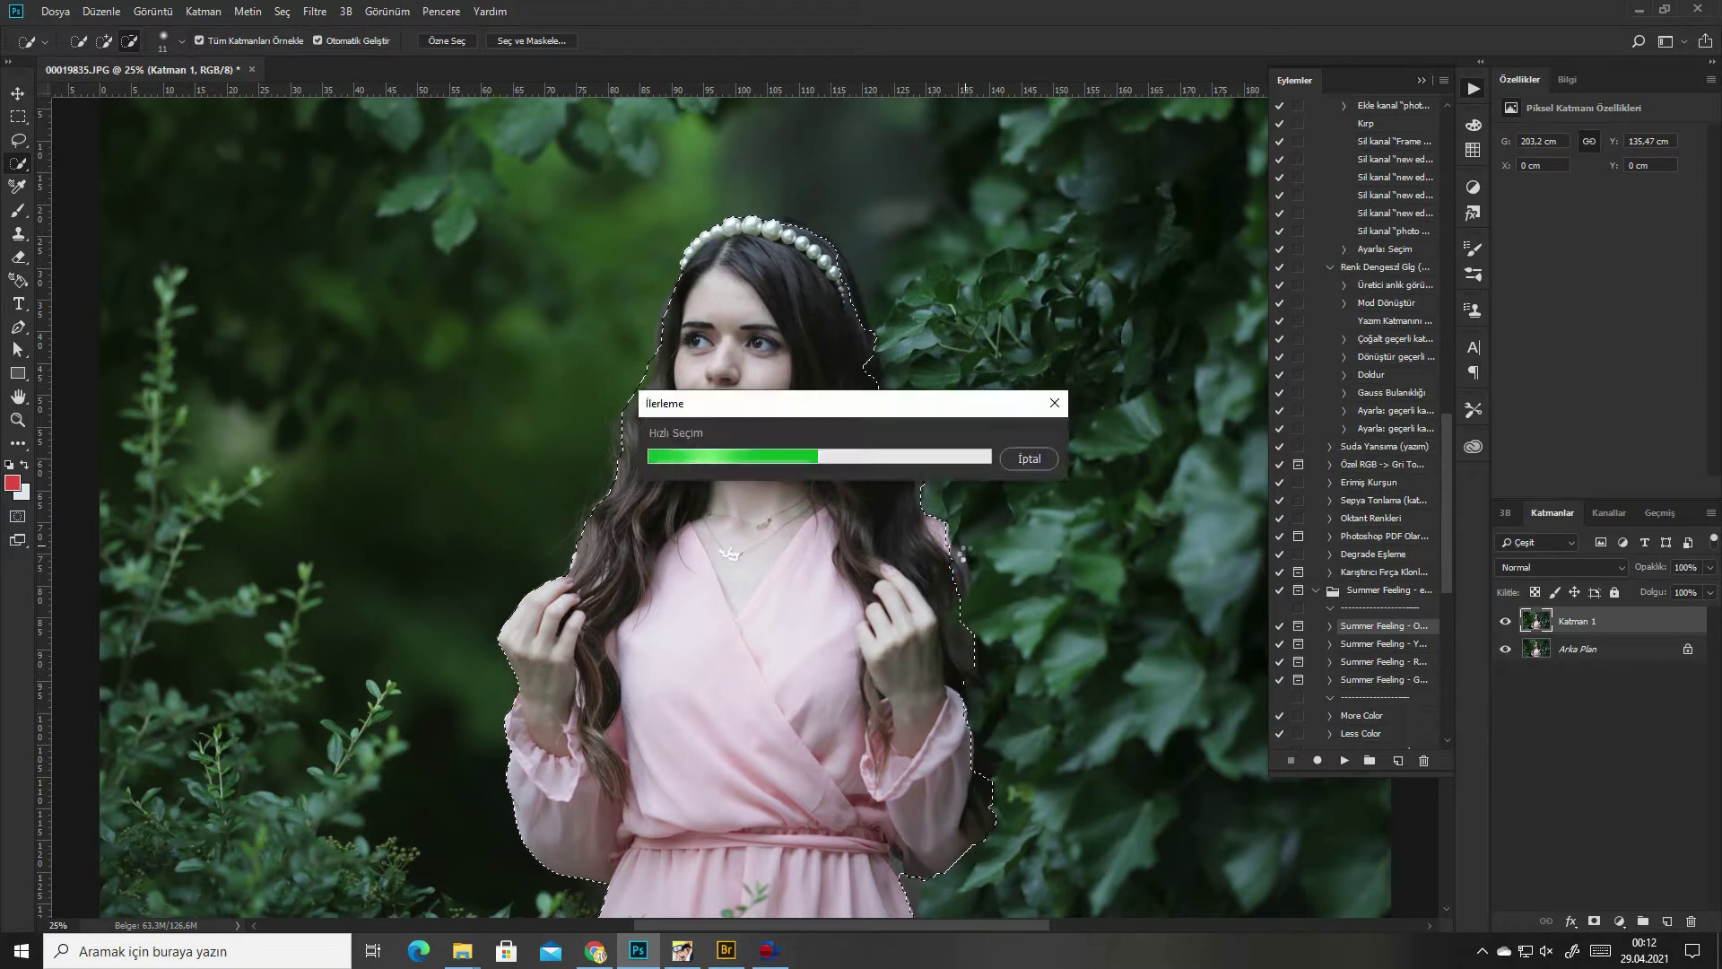
{"action": "key", "text": "l"}
{"action": "mouse_move", "coordinate": [928, 531]}
{"action": "left_mouse_down"}
{"action": "mouse_move", "coordinate": [938, 579]}
{"action": "mouse_move", "coordinate": [929, 528]}
{"action": "left_mouse_up"}
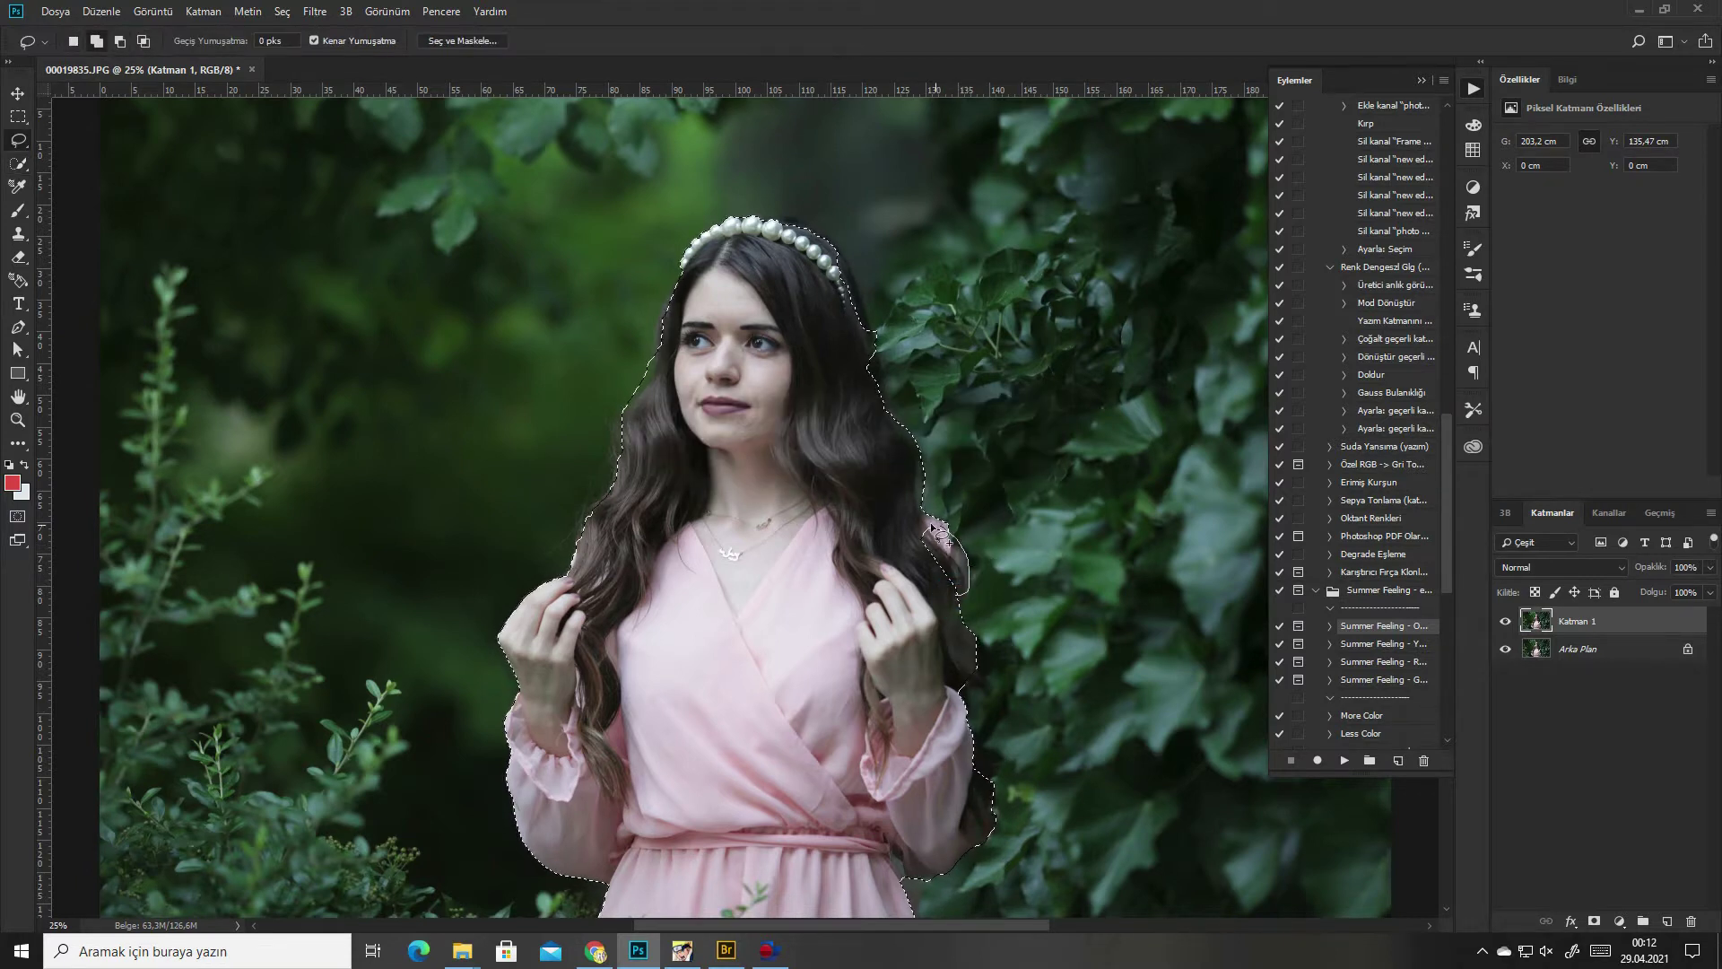
{"action": "left_click_drag", "start_coordinate": [888, 394], "coordinate": [873, 432]}
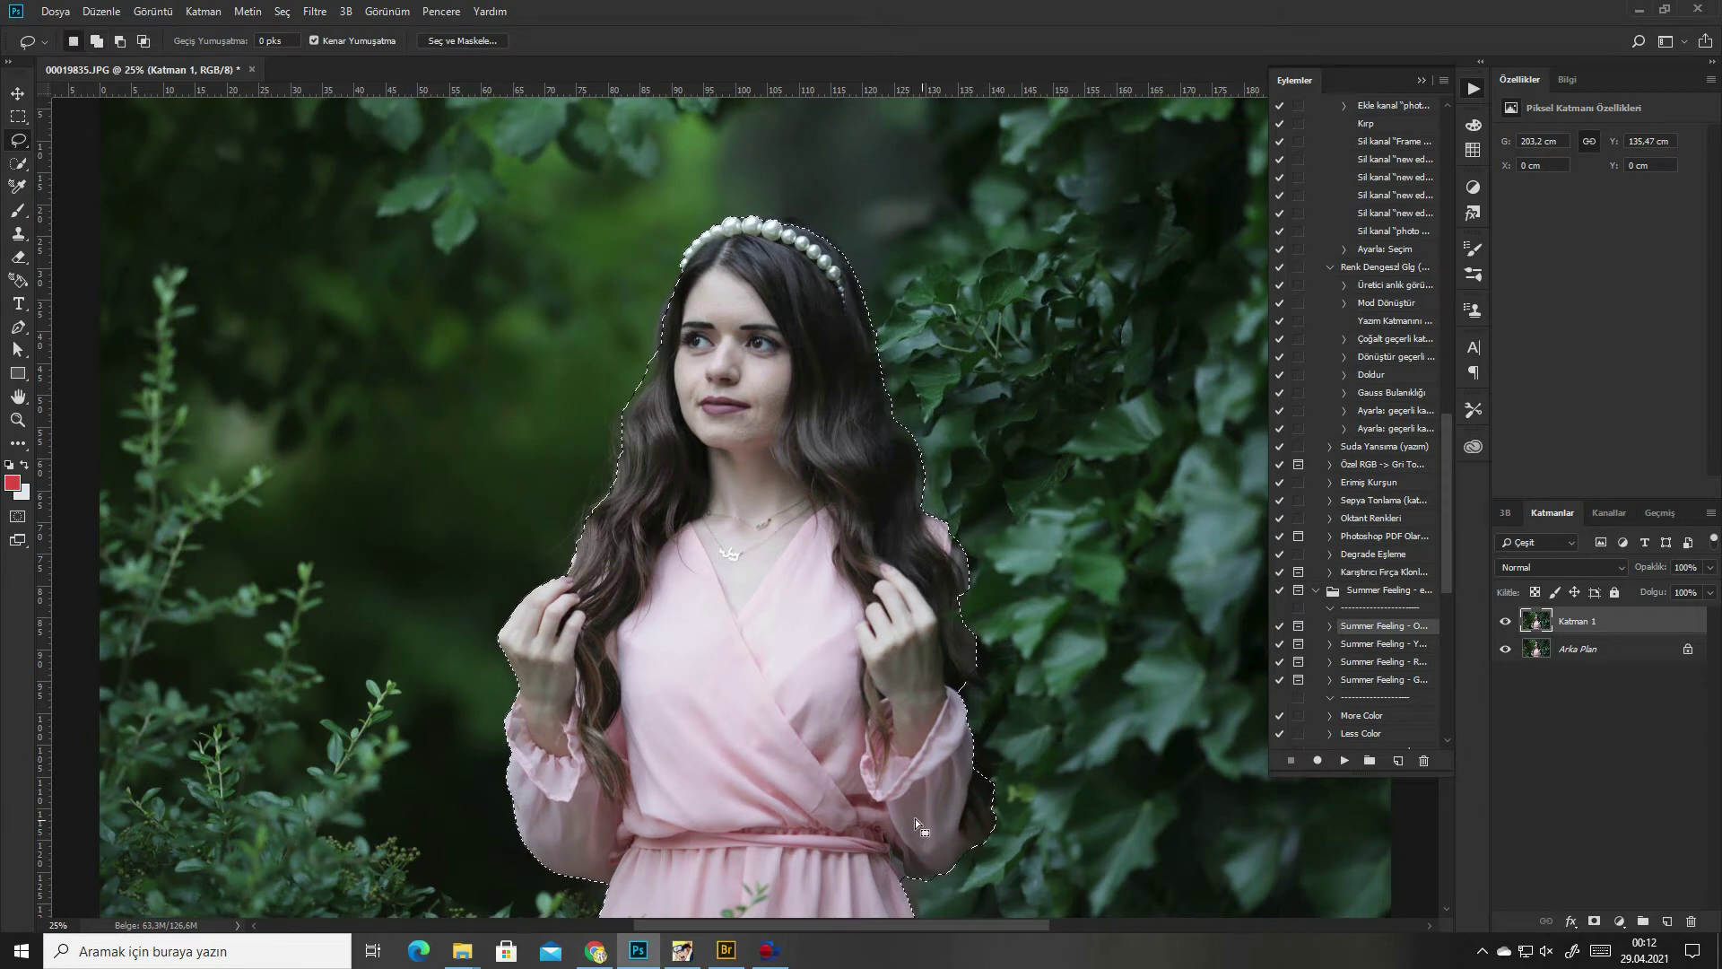
Zoom in and lasso-add the pearl headband's top and pearls to the selection
{"action": "key", "text": "ctrl+plus"}
{"action": "key", "text": "ctrl+plus"}
{"action": "key", "text": "ctrl+plus"}
{"action": "scroll", "coordinate": [915, 818], "scroll_direction": "up", "scroll_amount": 5}
{"action": "mouse_move", "coordinate": [944, 513]}
{"action": "left_mouse_down"}
{"action": "mouse_move", "coordinate": [767, 339]}
{"action": "mouse_move", "coordinate": [517, 524]}
{"action": "mouse_move", "coordinate": [477, 696]}
{"action": "mouse_move", "coordinate": [496, 545]}
{"action": "left_mouse_up"}
{"action": "left_click_drag", "start_coordinate": [606, 386], "coordinate": [551, 718]}
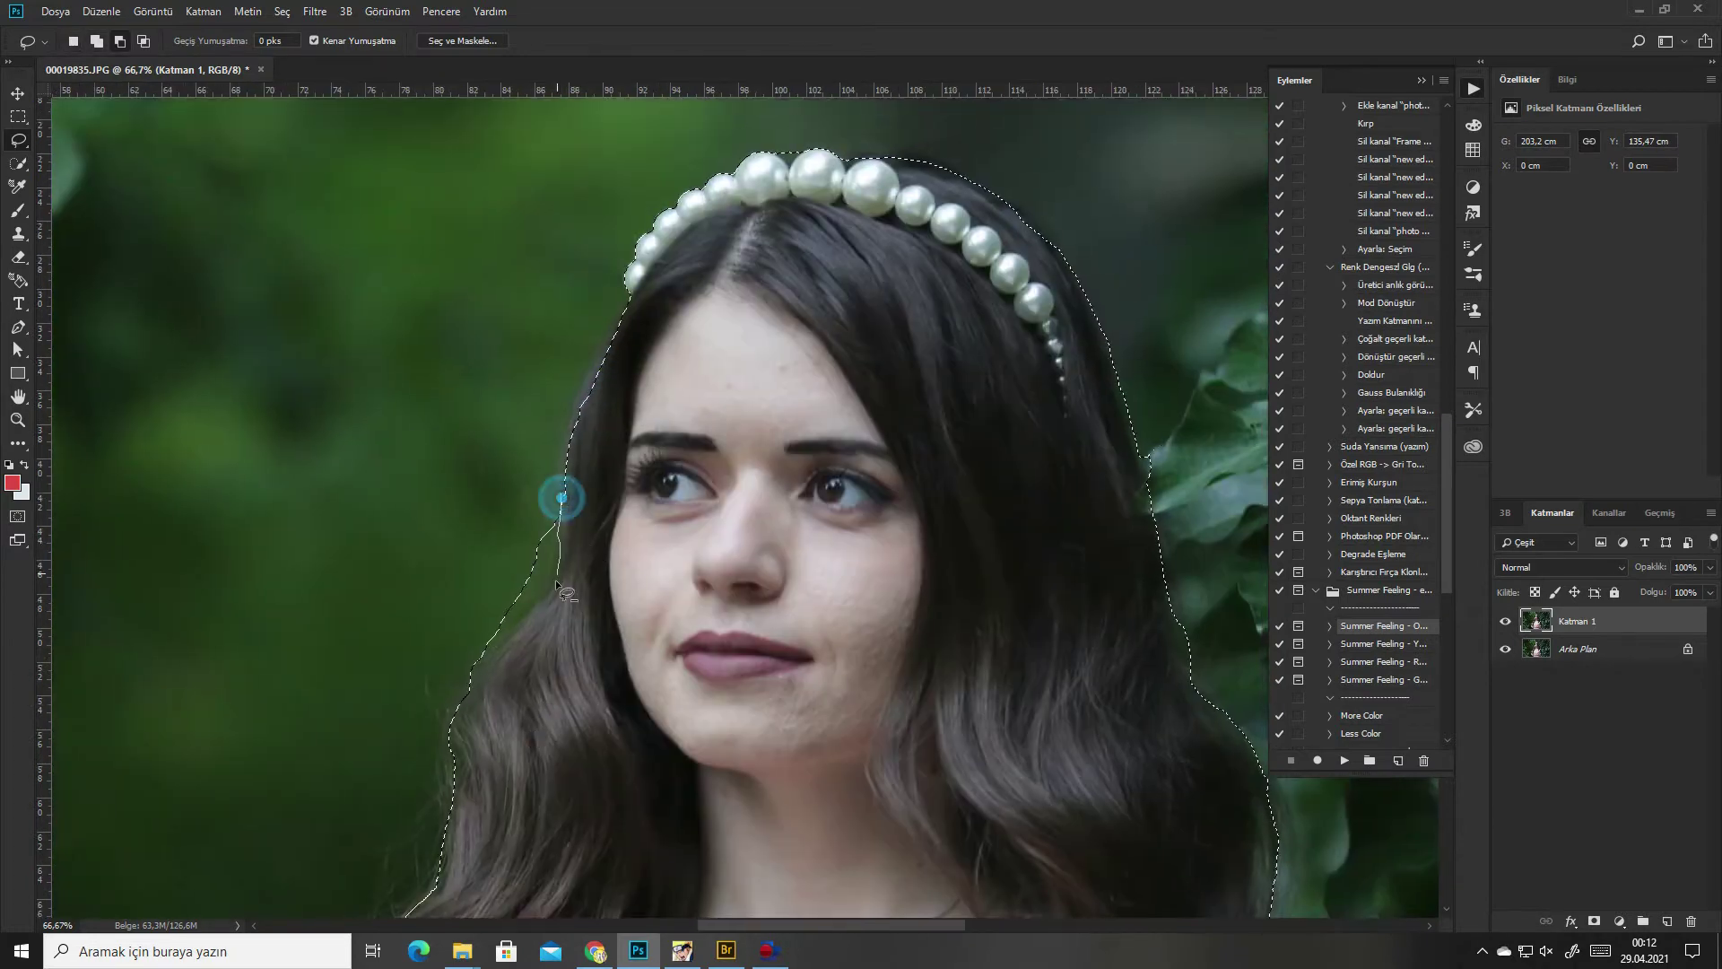
{"action": "mouse_move", "coordinate": [574, 484]}
{"action": "left_mouse_down"}
{"action": "mouse_move", "coordinate": [839, 292]}
{"action": "mouse_move", "coordinate": [838, 624]}
{"action": "left_mouse_up"}
{"action": "left_click_drag", "start_coordinate": [656, 294], "coordinate": [682, 325]}
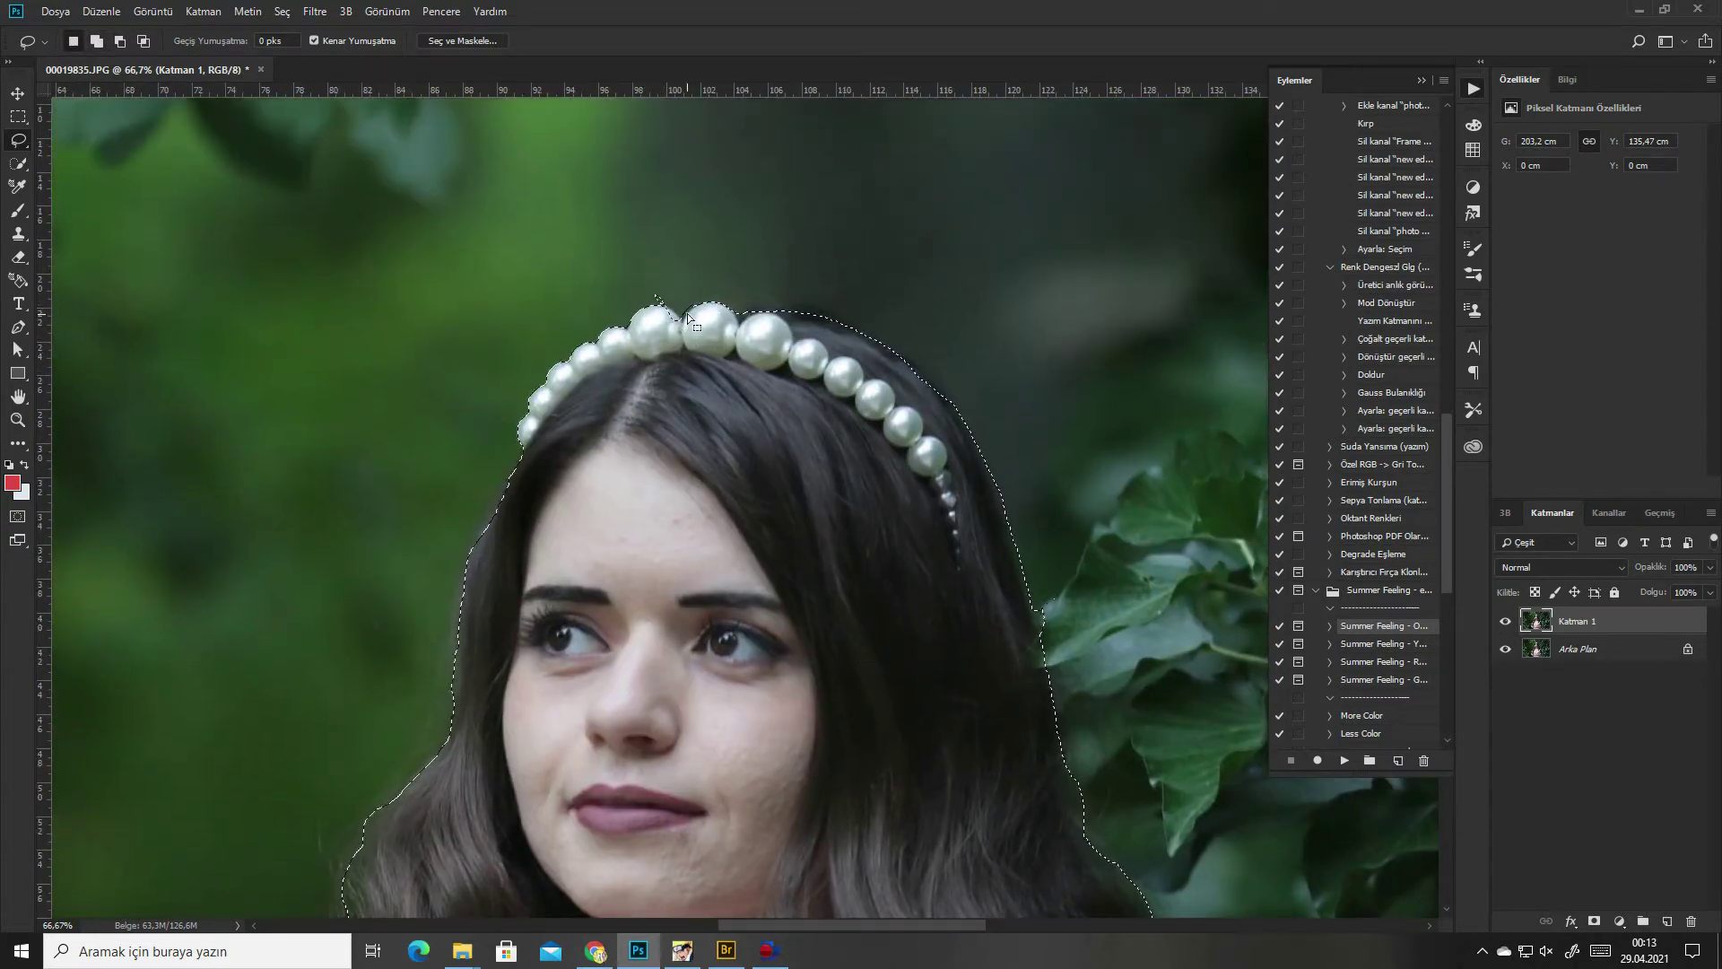
{"action": "left_click_drag", "start_coordinate": [711, 529], "coordinate": [700, 426]}
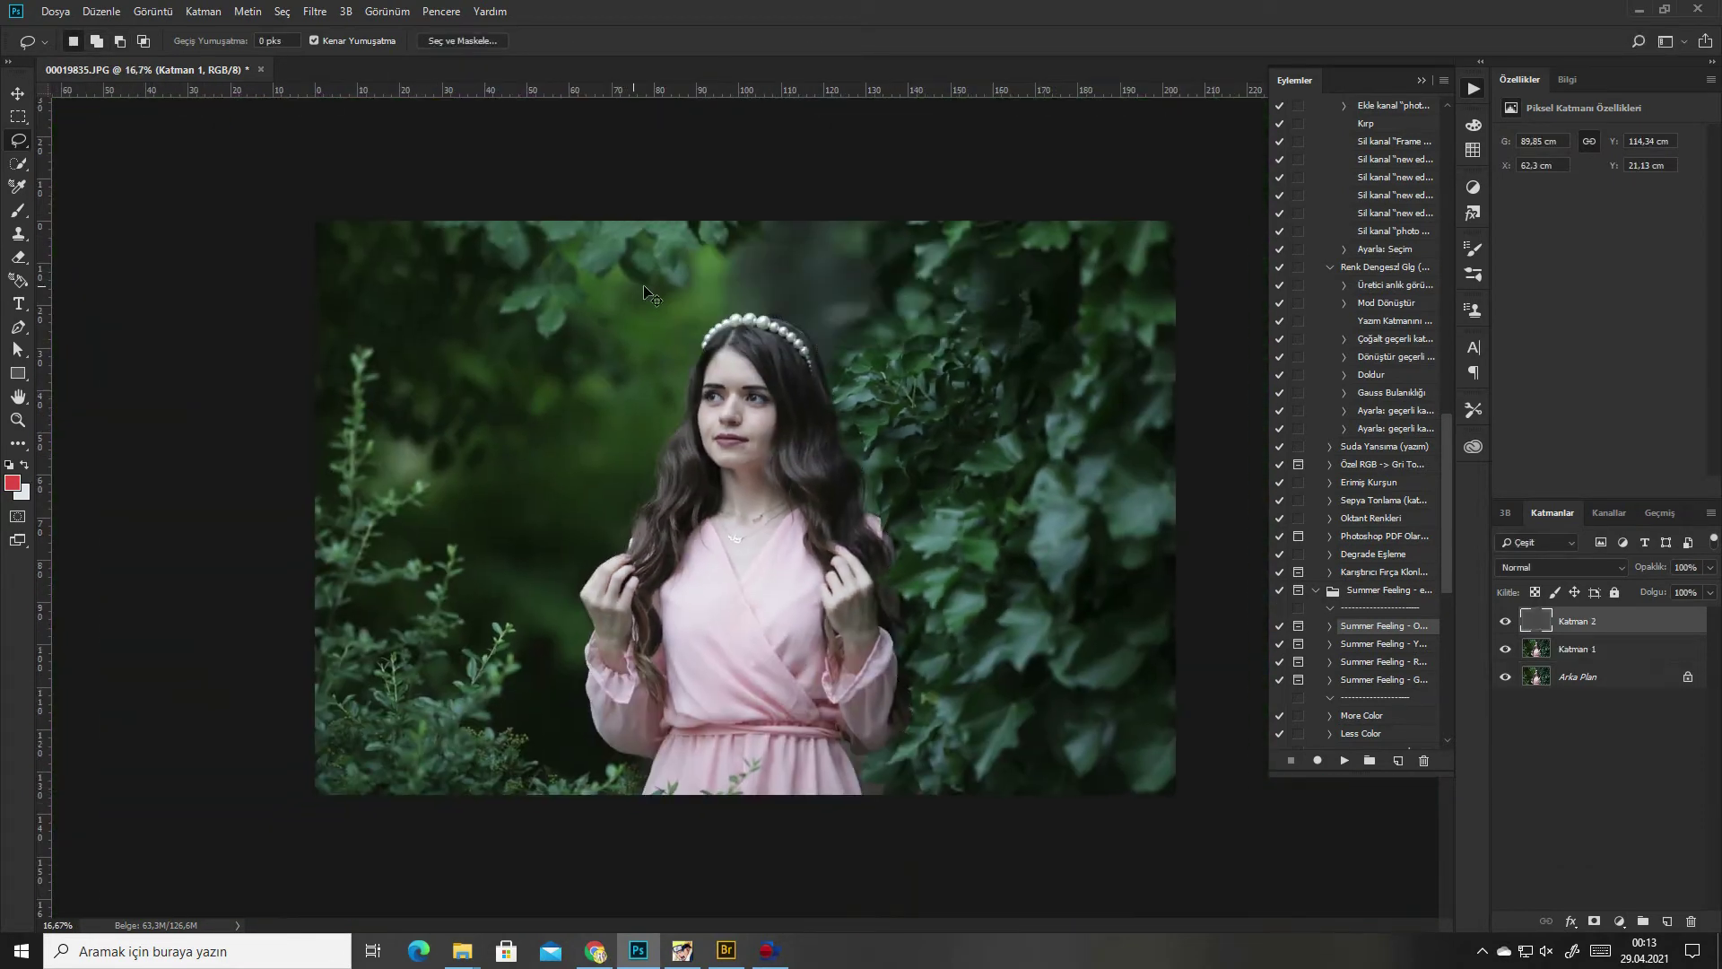
Play the 'Summer Feeling - Orange' action on Katman 1 and dismiss its message
{"action": "left_click", "coordinate": [1591, 653]}
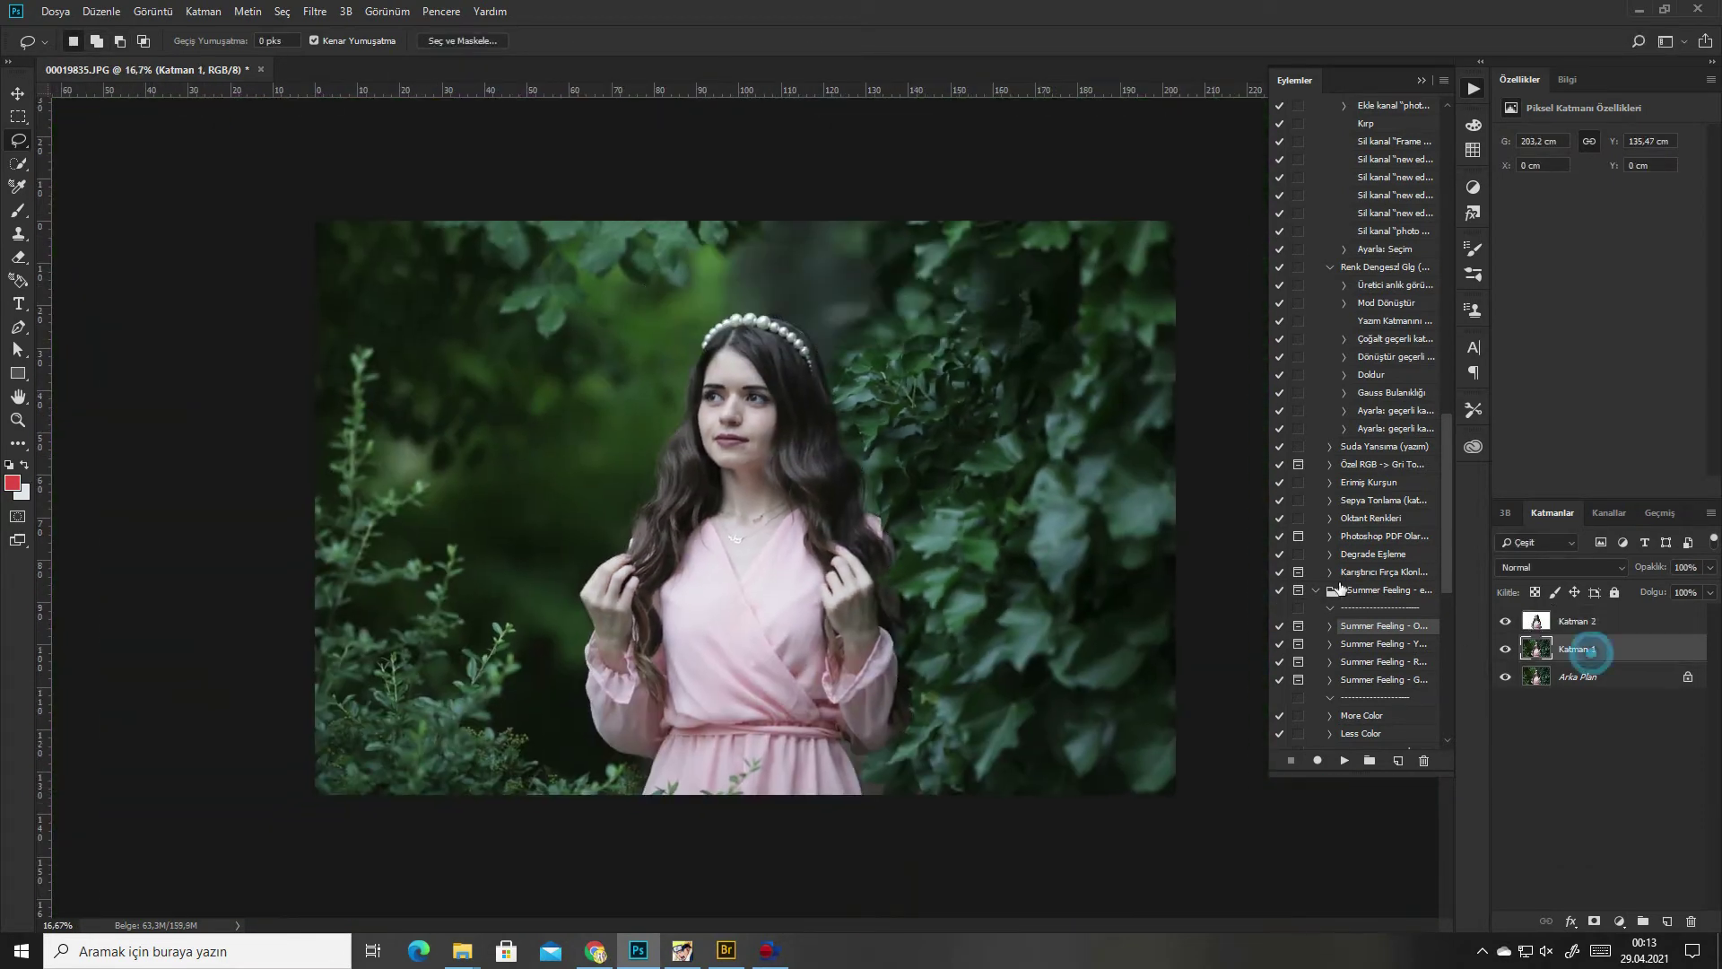
{"action": "left_click", "coordinate": [1343, 761]}
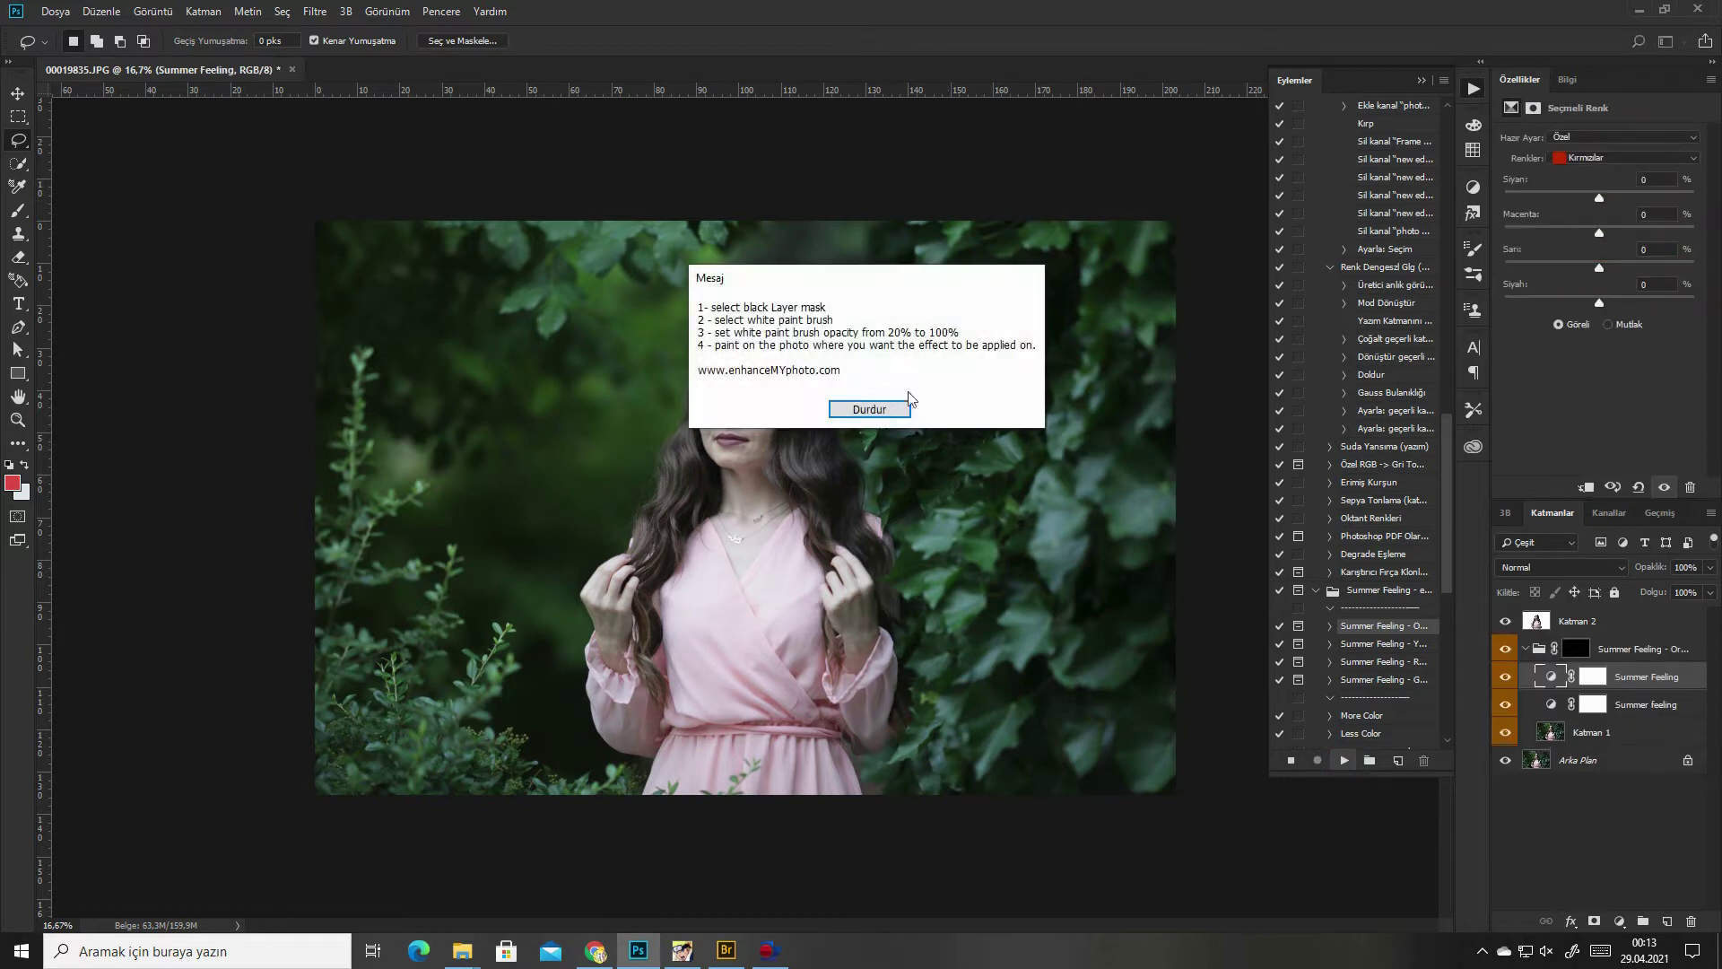
{"action": "key", "text": "Return"}
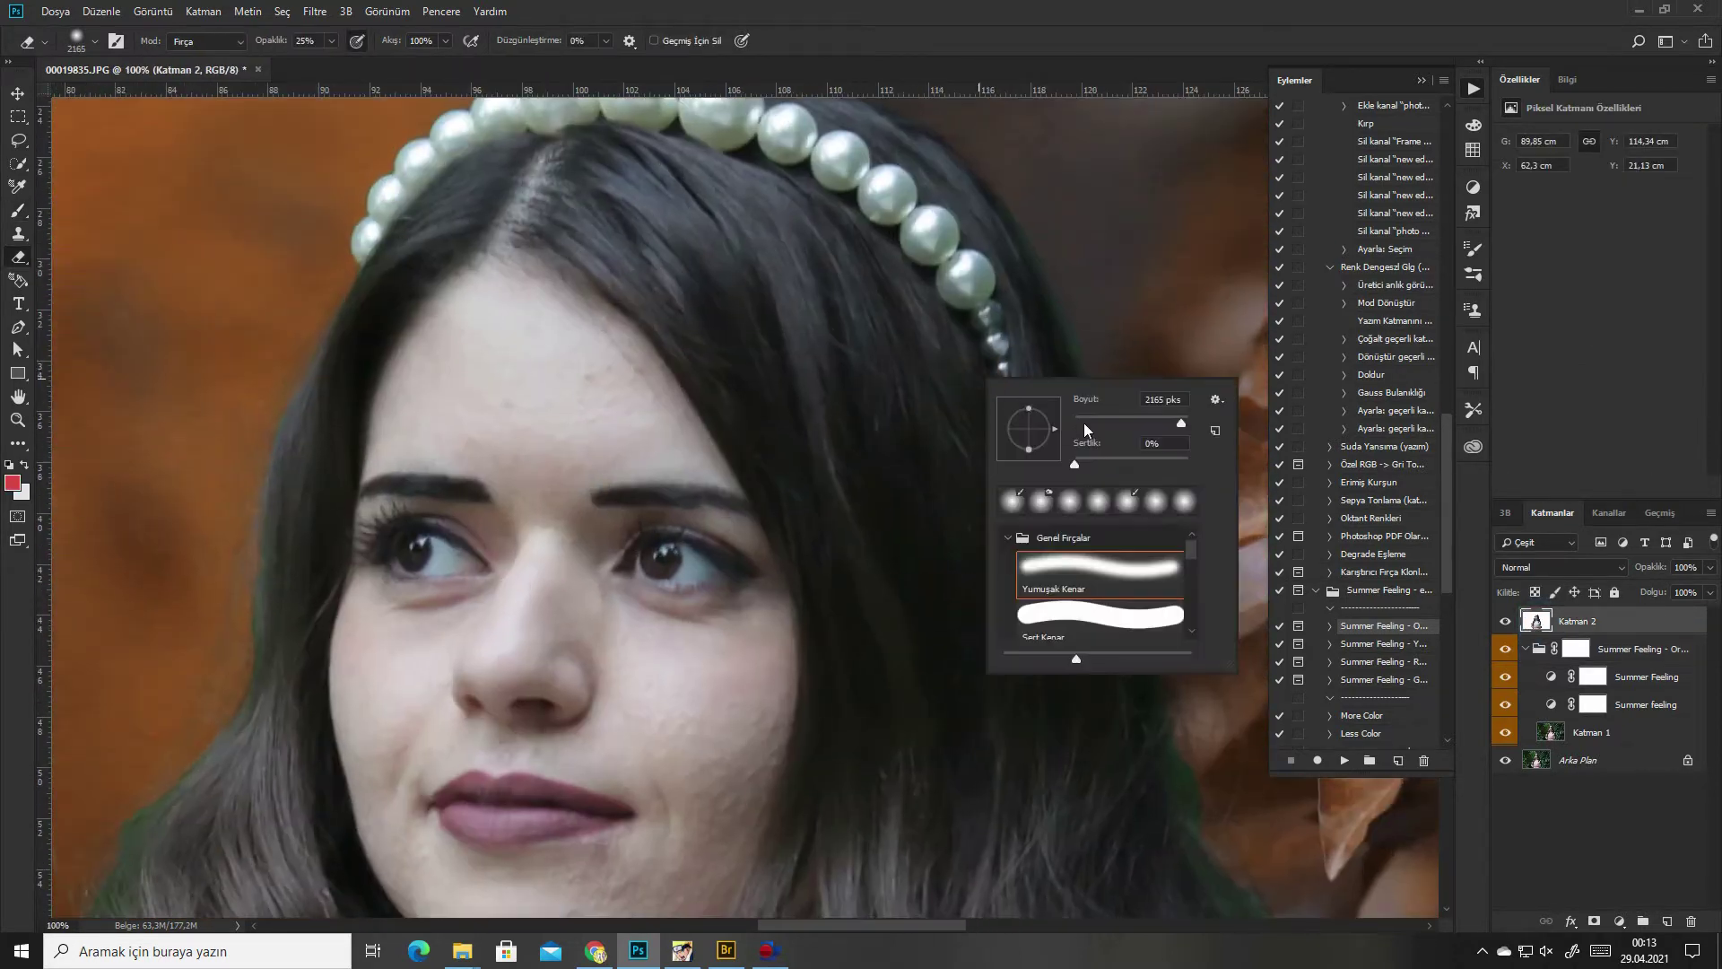
Close the brush picker and set up the Clone Stamp, checking its size and hardness
{"action": "left_click", "coordinate": [1033, 225]}
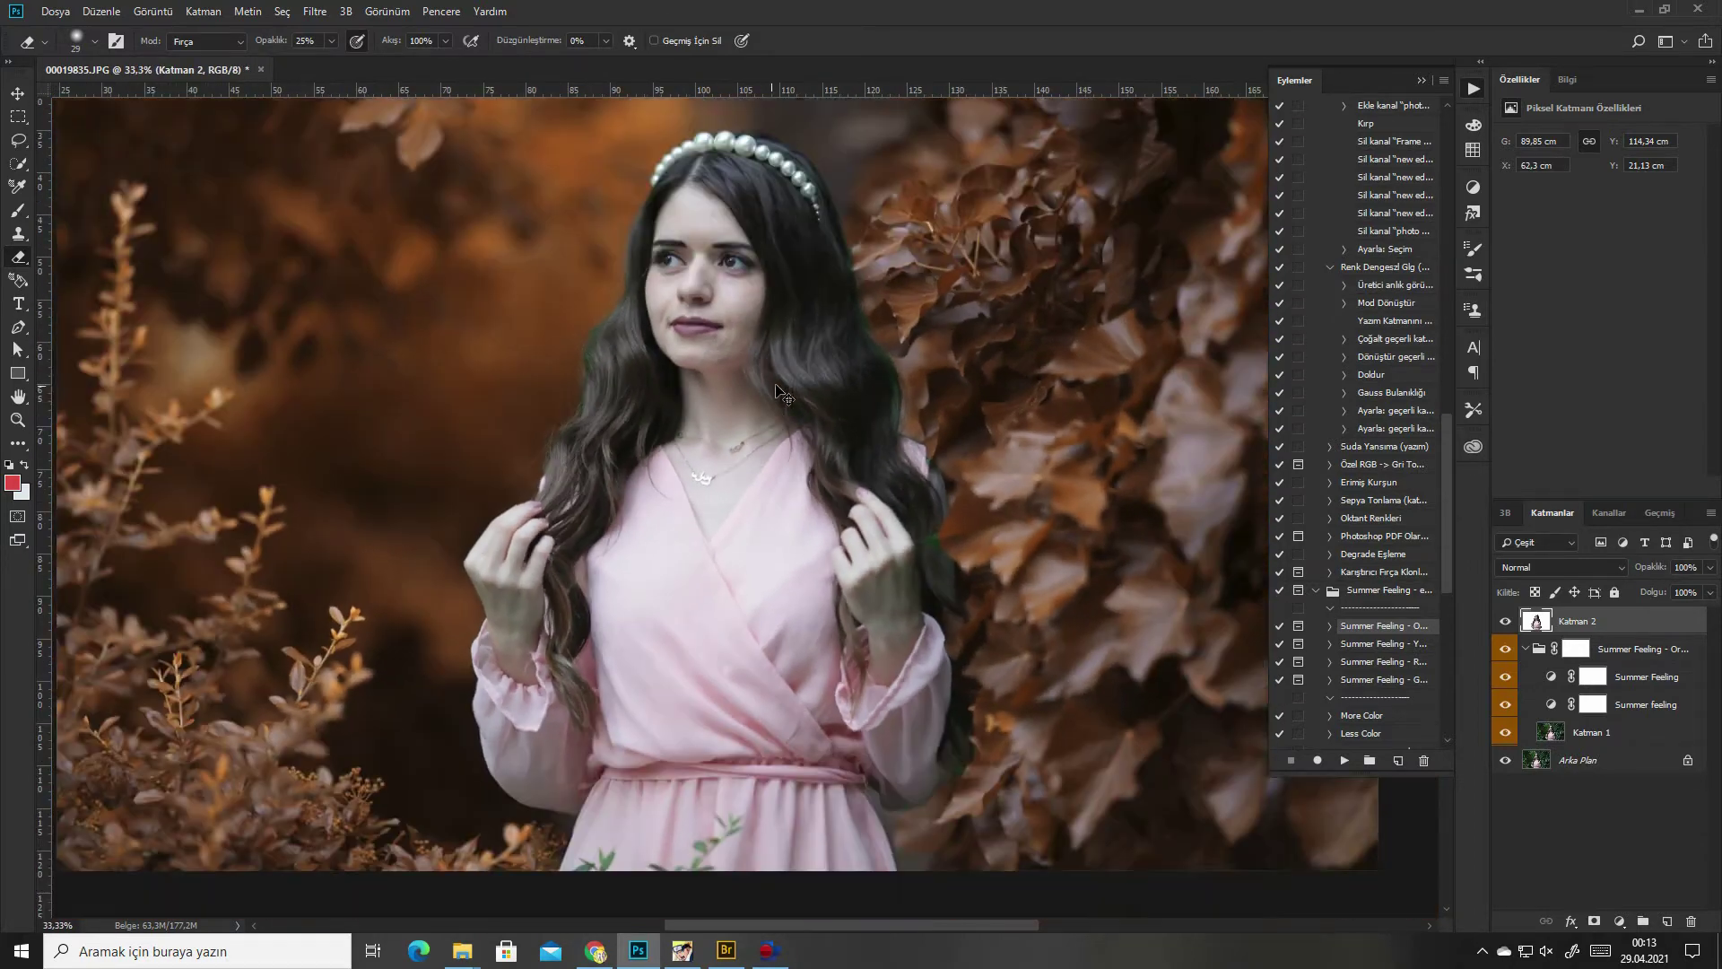
{"action": "scroll", "coordinate": [777, 392], "scroll_direction": "up", "scroll_amount": 2}
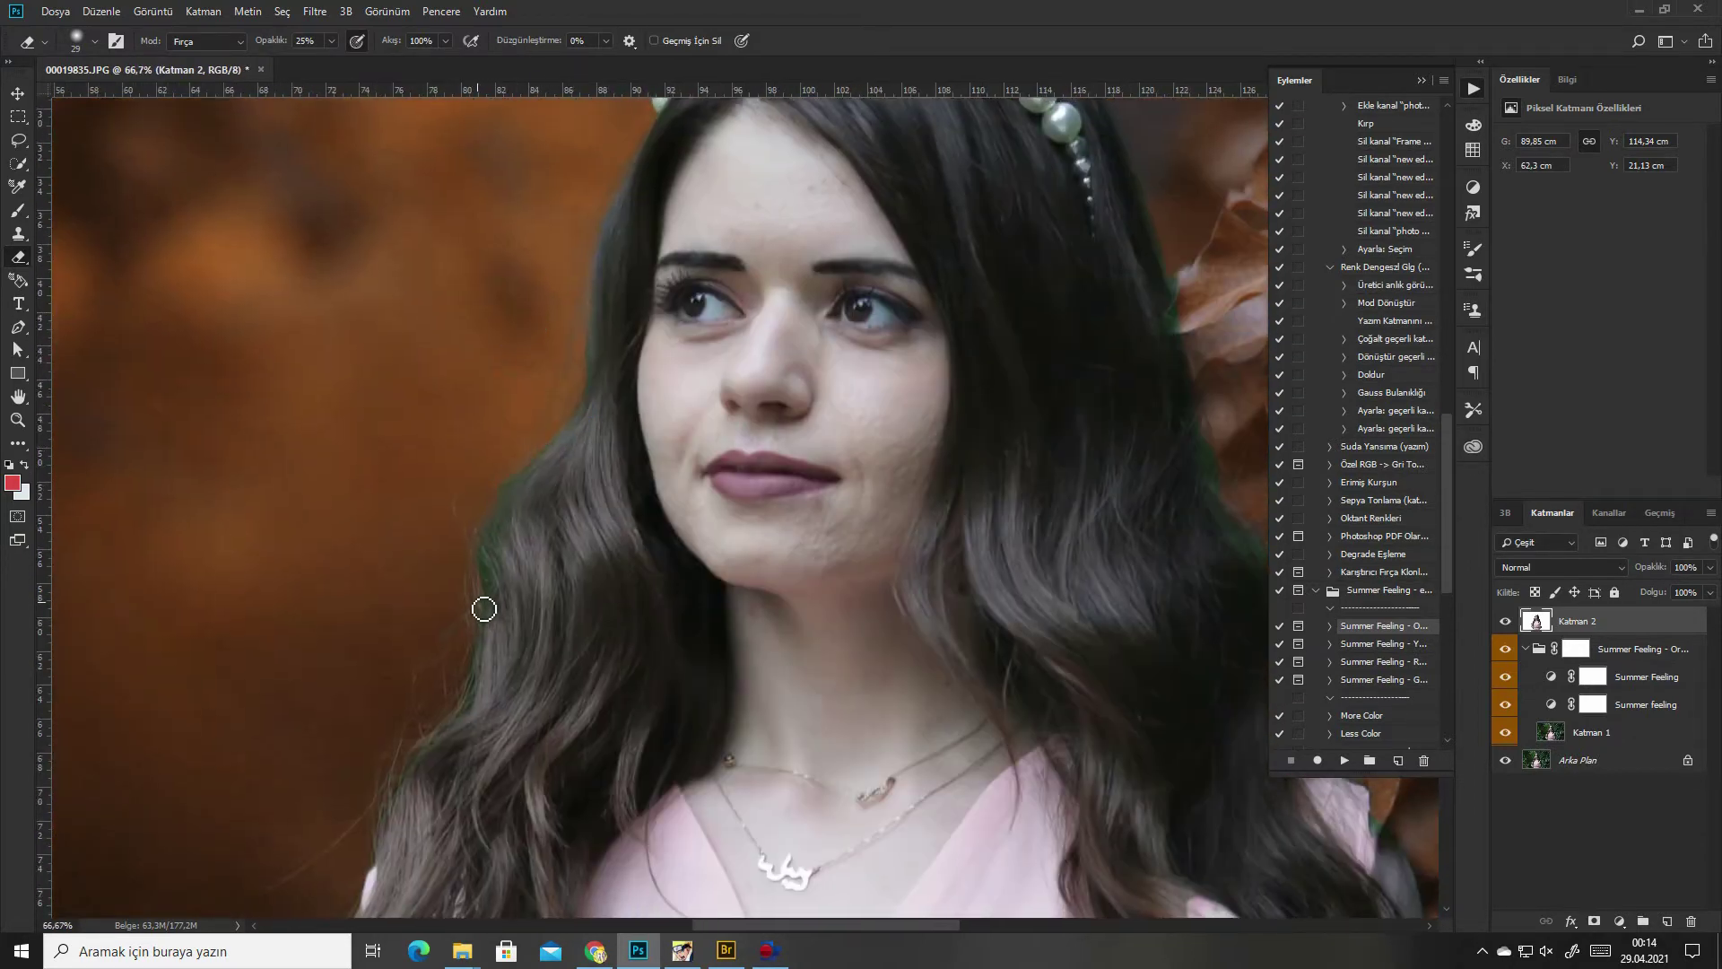
{"action": "key", "text": "s"}
{"action": "right_click", "coordinate": [638, 405]}
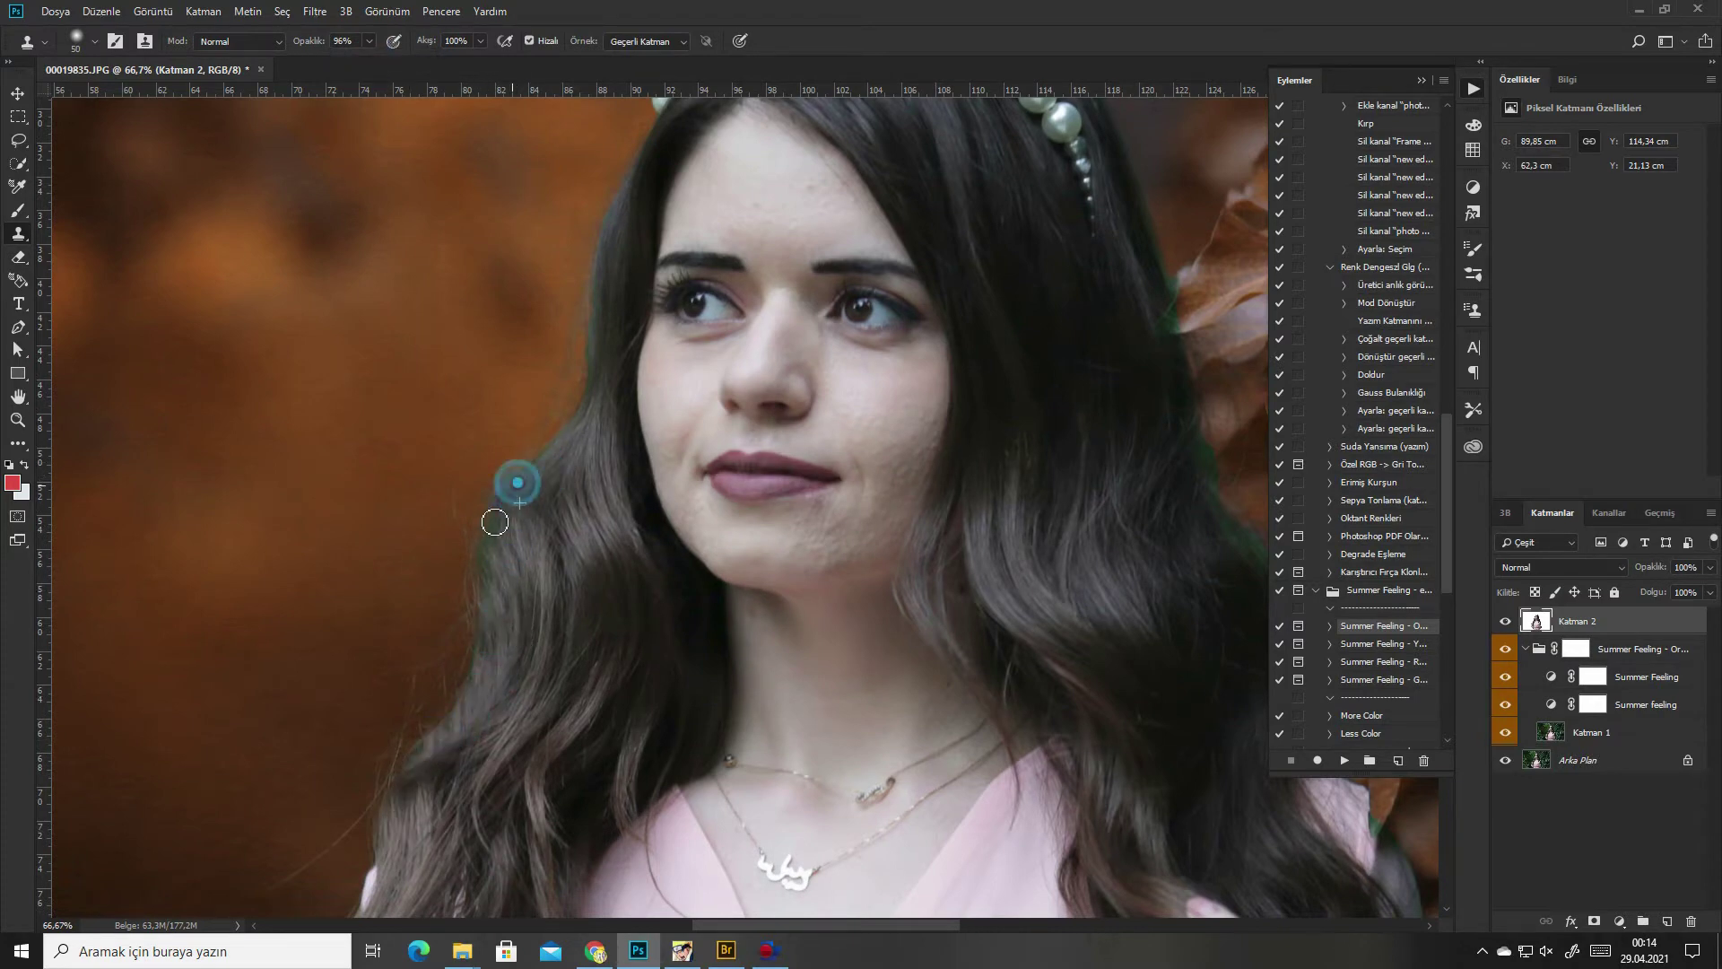
{"action": "scroll", "coordinate": [495, 521], "scroll_direction": "up", "scroll_amount": 3}
{"action": "scroll", "coordinate": [527, 627], "scroll_direction": "right", "scroll_amount": 3}
{"action": "scroll", "coordinate": [526, 627], "scroll_direction": "down", "scroll_amount": 2}
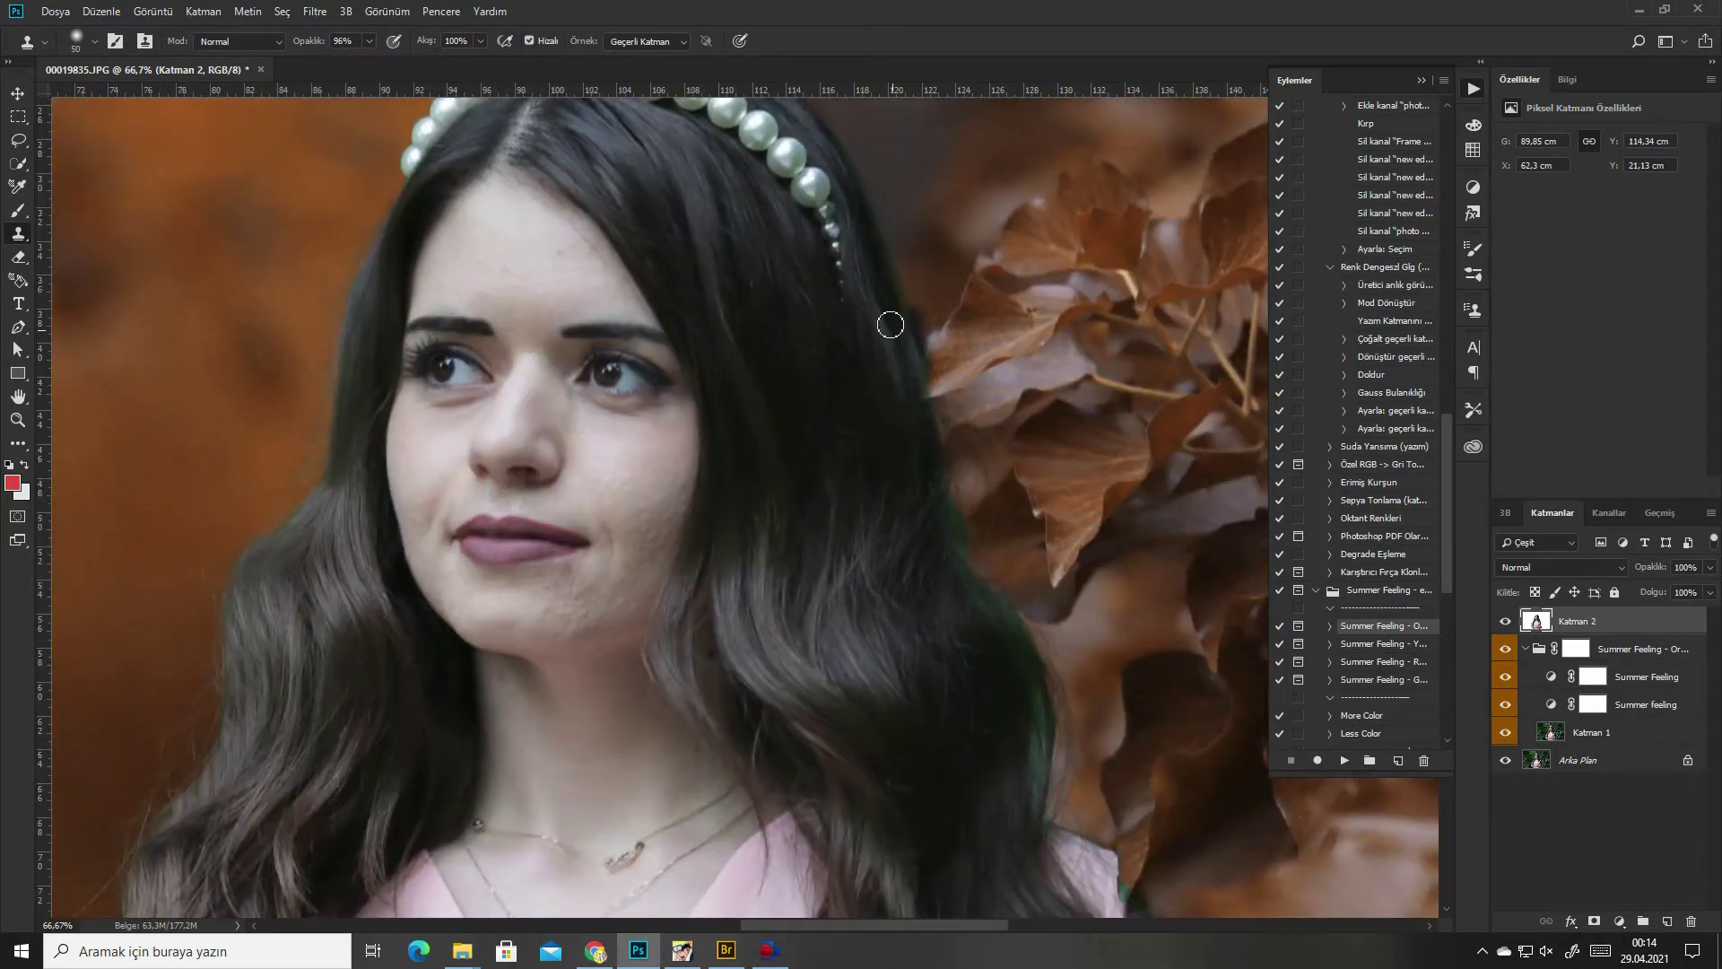
Sample a clean source spot beside the hair and pan along the hair edges
{"action": "left_click", "coordinate": [888, 344], "text": "alt"}
{"action": "scroll", "coordinate": [954, 534], "scroll_direction": "down", "scroll_amount": 3}
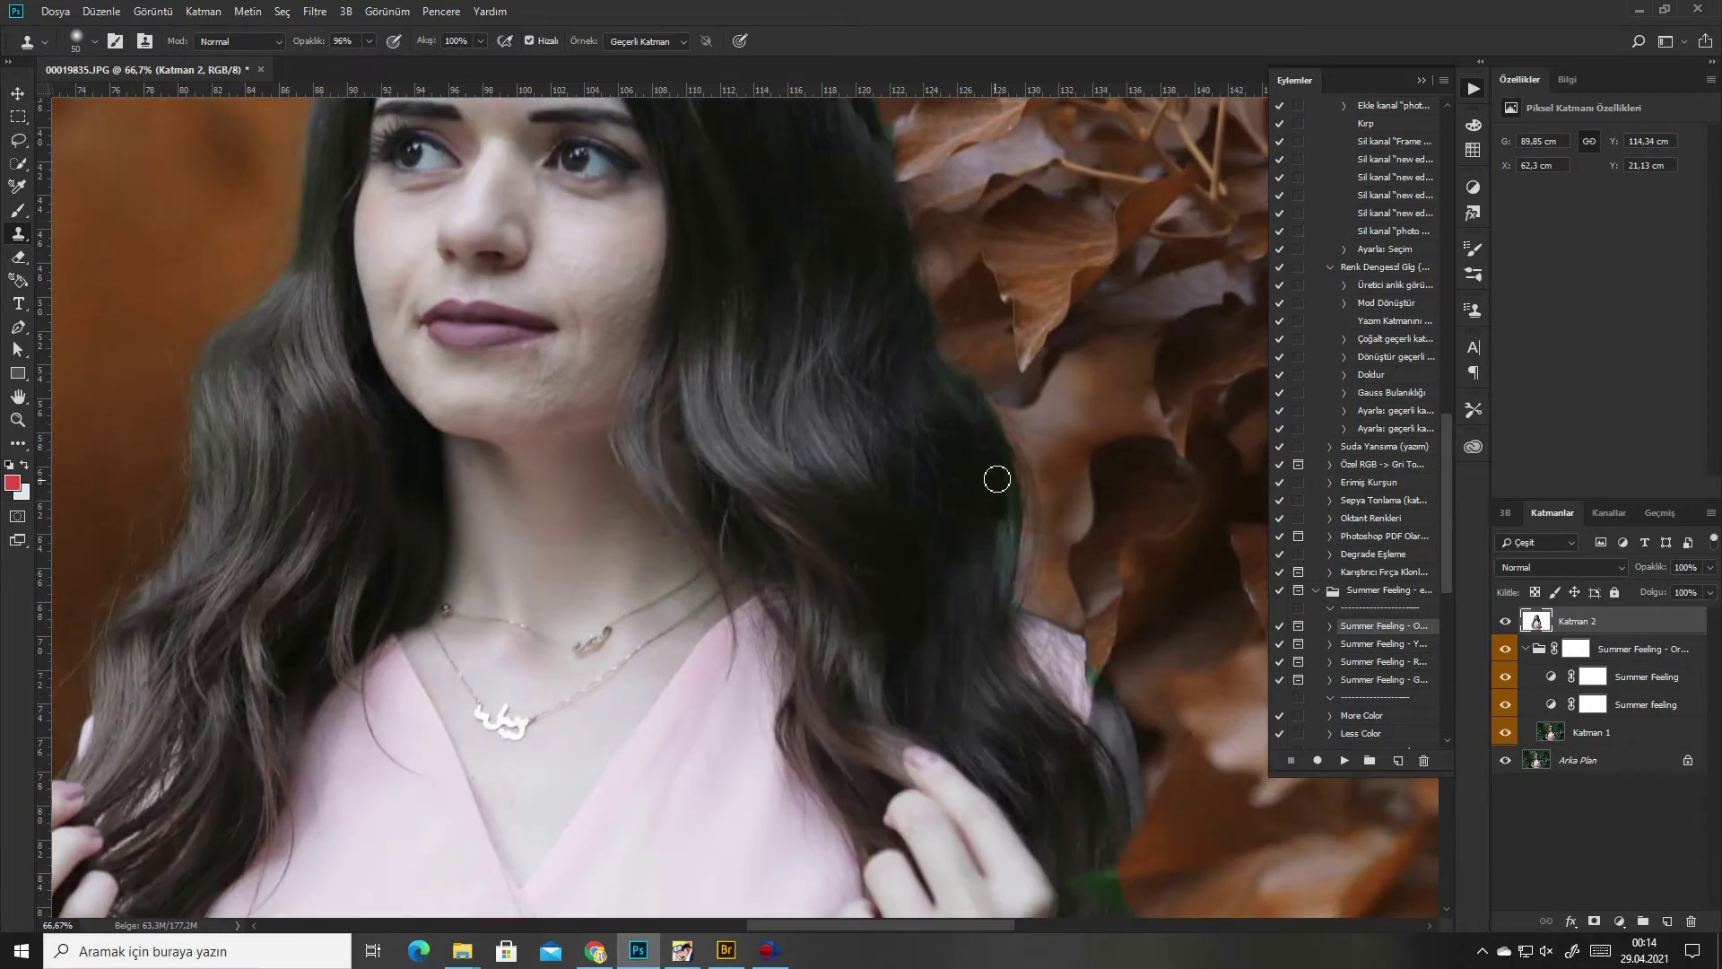
{"action": "scroll", "coordinate": [981, 492], "scroll_direction": "right", "scroll_amount": 2}
{"action": "scroll", "coordinate": [982, 492], "scroll_direction": "down", "scroll_amount": 3}
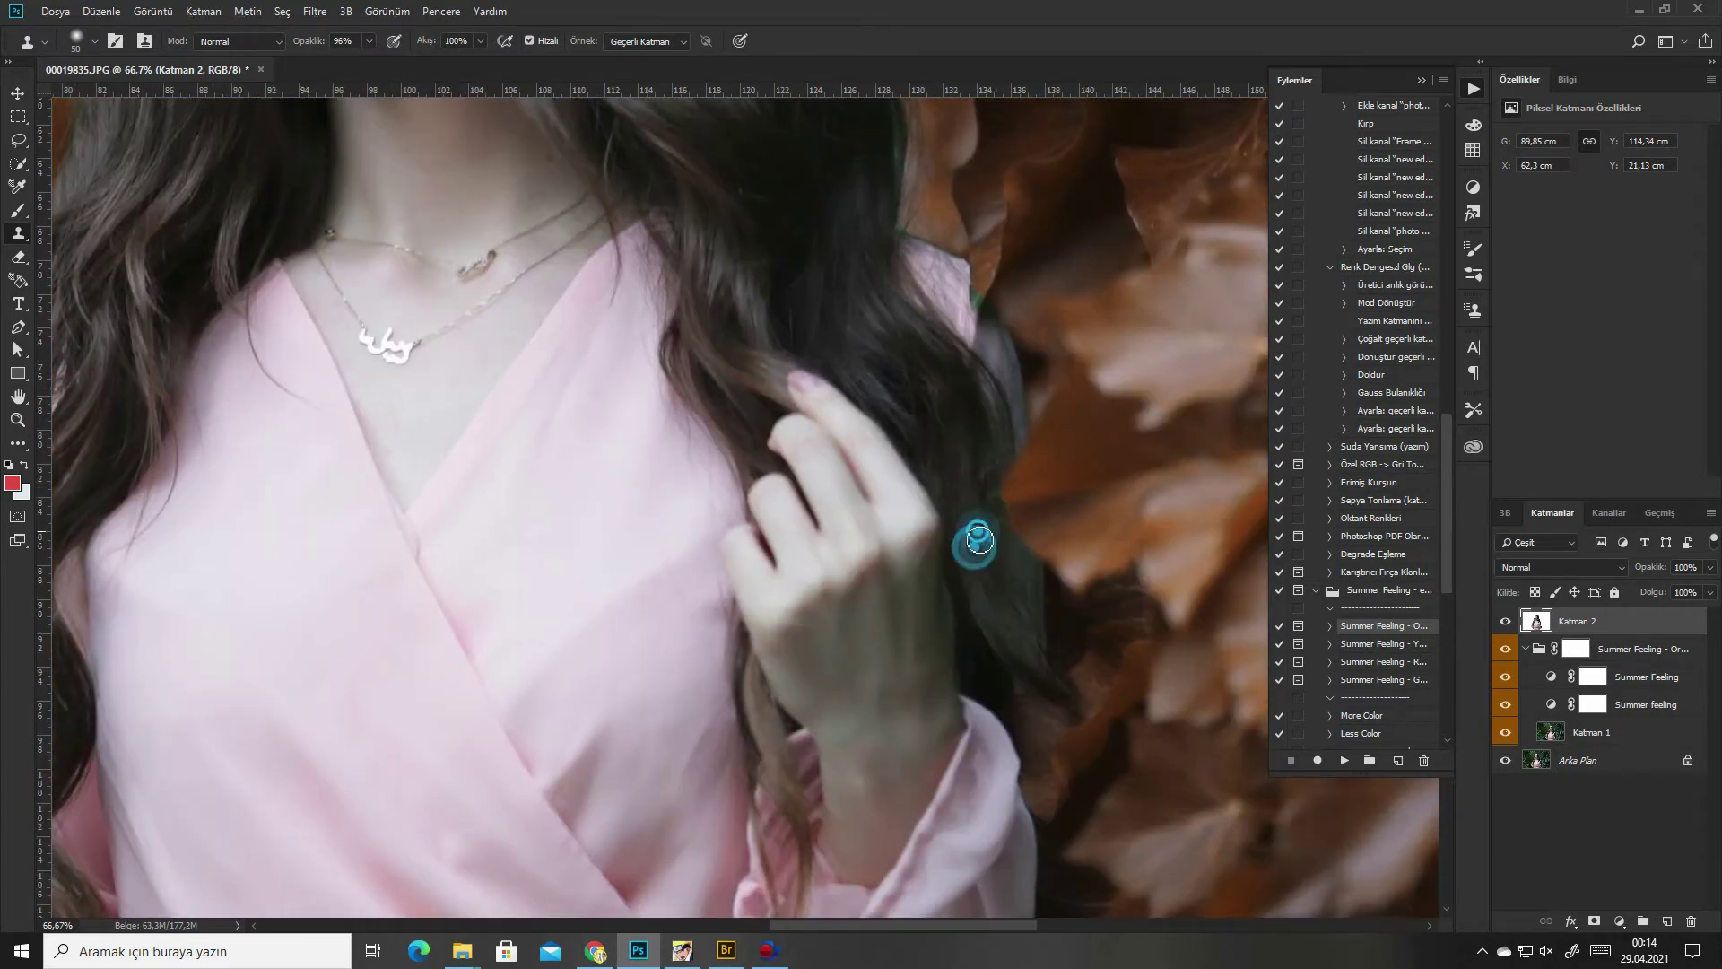
{"action": "scroll", "coordinate": [981, 499], "scroll_direction": "down", "scroll_amount": 4}
{"action": "scroll", "coordinate": [982, 500], "scroll_direction": "right", "scroll_amount": 2}
{"action": "scroll", "coordinate": [970, 471], "scroll_direction": "down", "scroll_amount": 1}
{"action": "scroll", "coordinate": [970, 471], "scroll_direction": "down", "scroll_amount": 2}
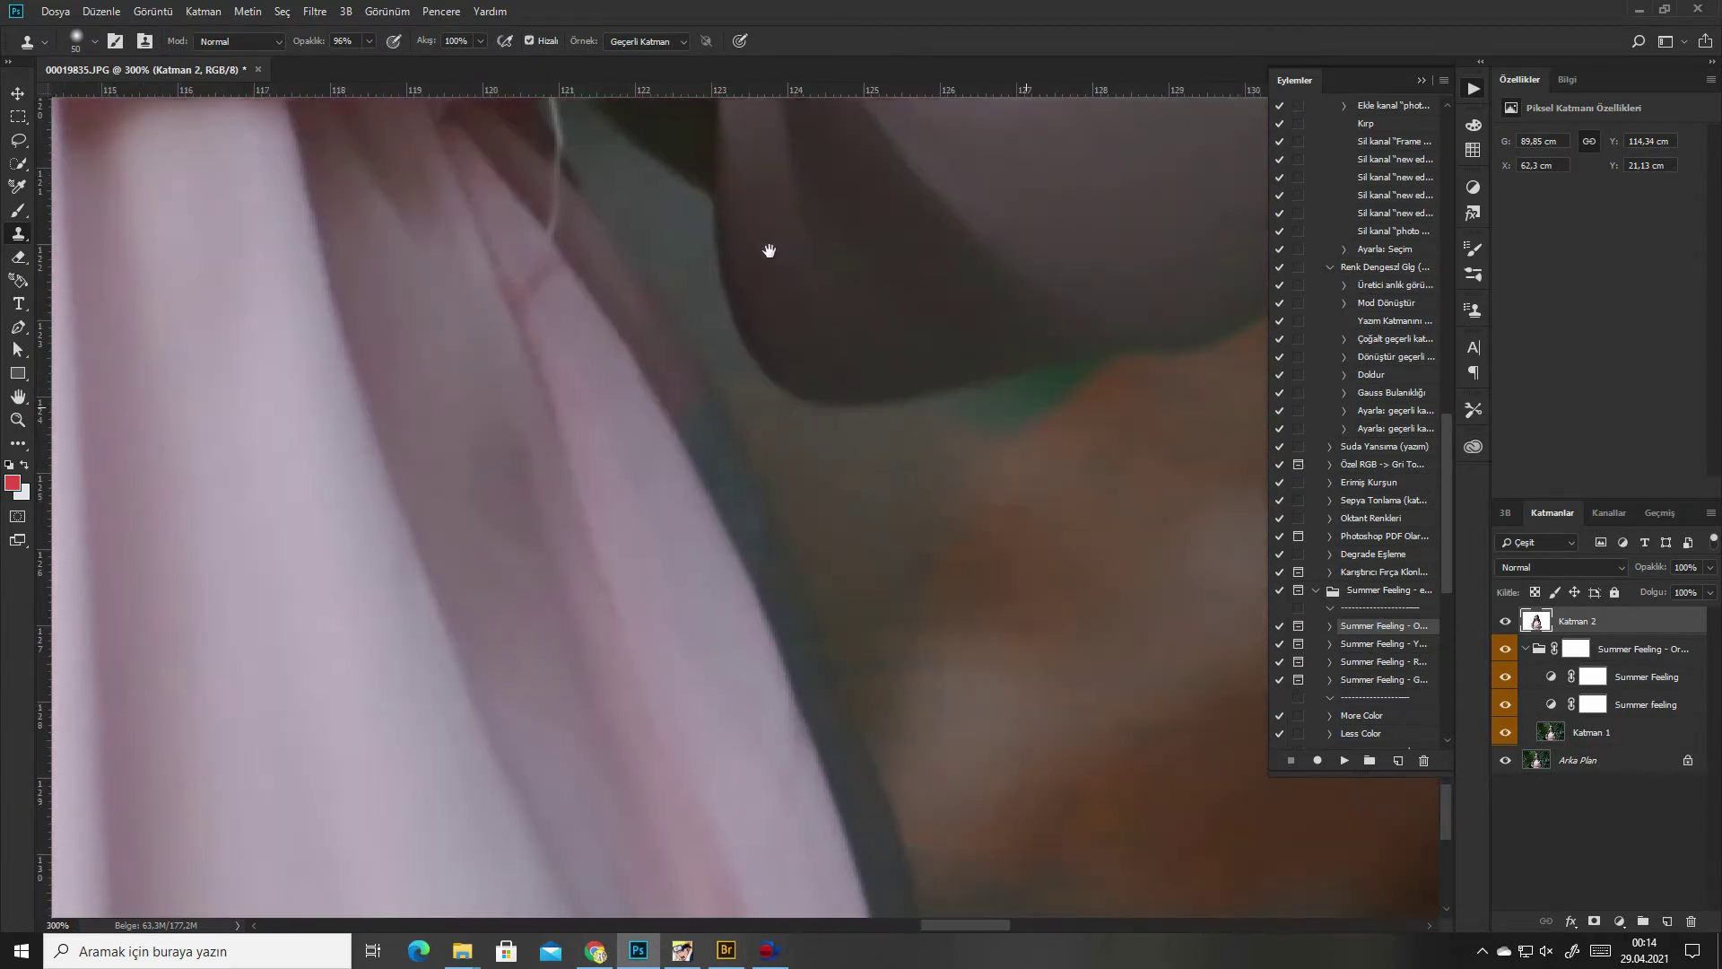
{"action": "scroll", "coordinate": [769, 250], "scroll_direction": "down", "scroll_amount": 2}
{"action": "scroll", "coordinate": [1101, 285], "scroll_direction": "down", "scroll_amount": 1}
{"action": "scroll", "coordinate": [1102, 285], "scroll_direction": "up", "scroll_amount": 1}
Merge all visible layers and duplicate the result as a working copy
{"action": "scroll", "coordinate": [800, 300], "scroll_direction": "up", "scroll_amount": 2}
{"action": "key", "text": "ctrl+shift+e"}
{"action": "key", "text": "w"}
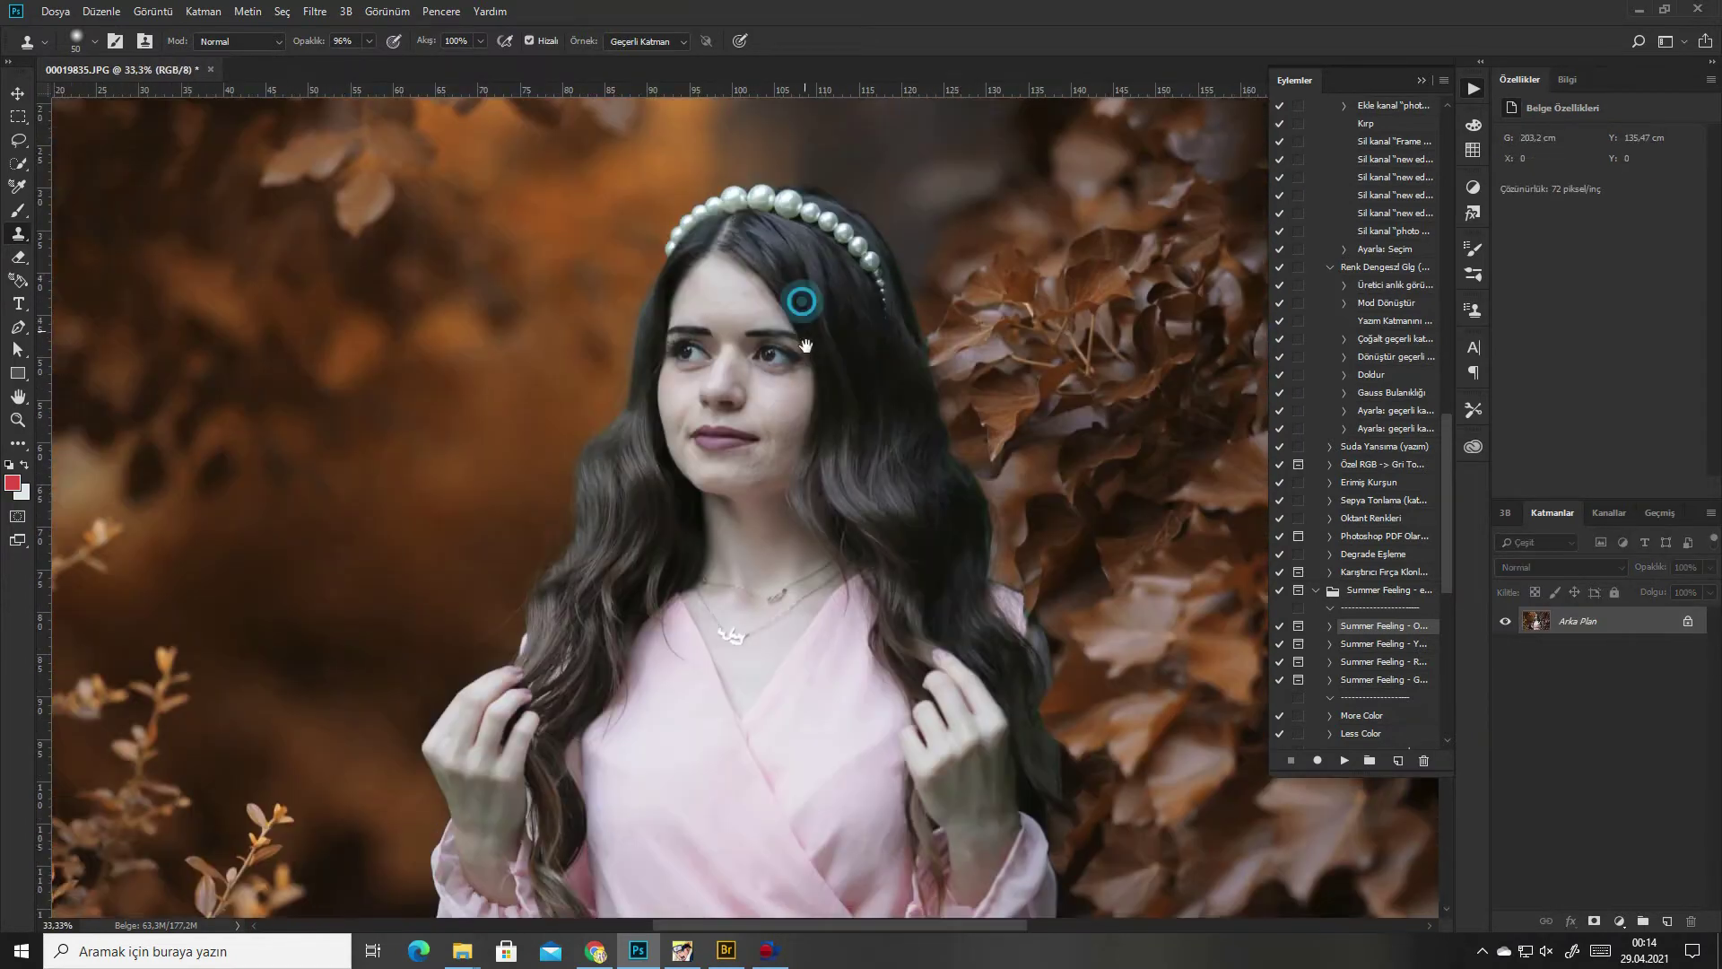
{"action": "left_click_drag", "start_coordinate": [764, 487], "coordinate": [682, 449]}
{"action": "key", "text": "ctrl+d"}
{"action": "key", "text": "ctrl+j"}
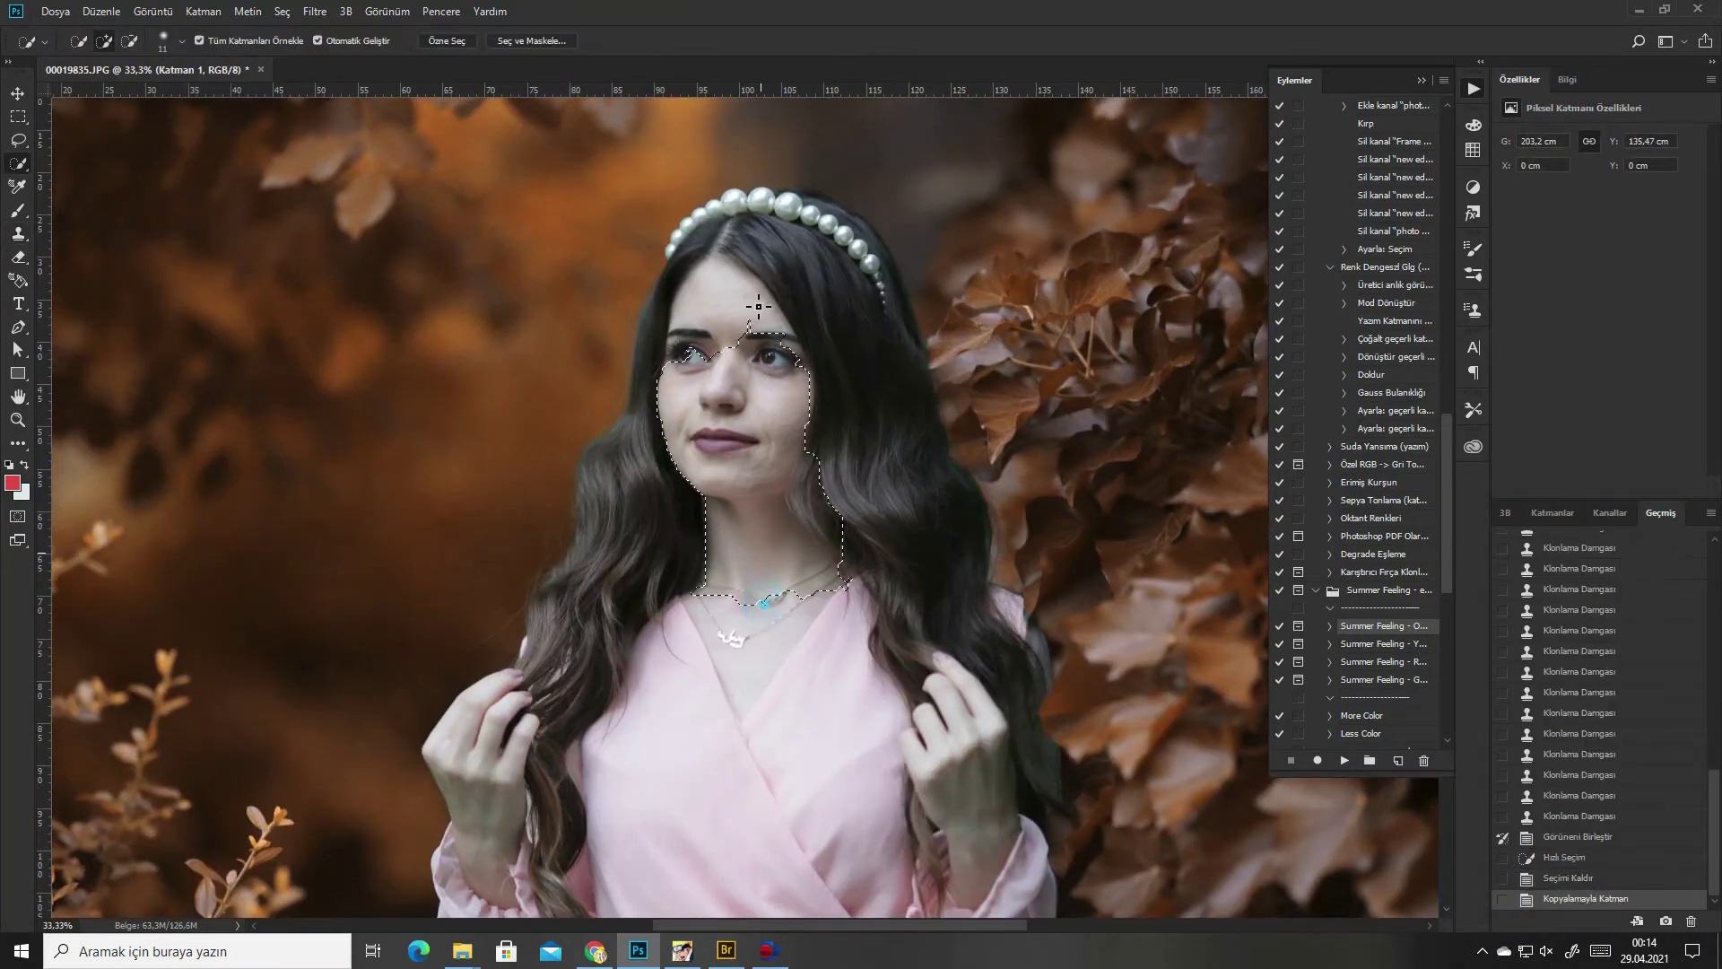
{"action": "scroll", "coordinate": [769, 287], "scroll_direction": "down", "scroll_amount": 3}
{"action": "left_click_drag", "start_coordinate": [769, 283], "coordinate": [775, 354]}
Add the neck and left hand, feather the selection, and apply Portraiture smoothing
{"action": "key", "text": "l"}
{"action": "left_click_drag", "start_coordinate": [669, 256], "coordinate": [811, 332]}
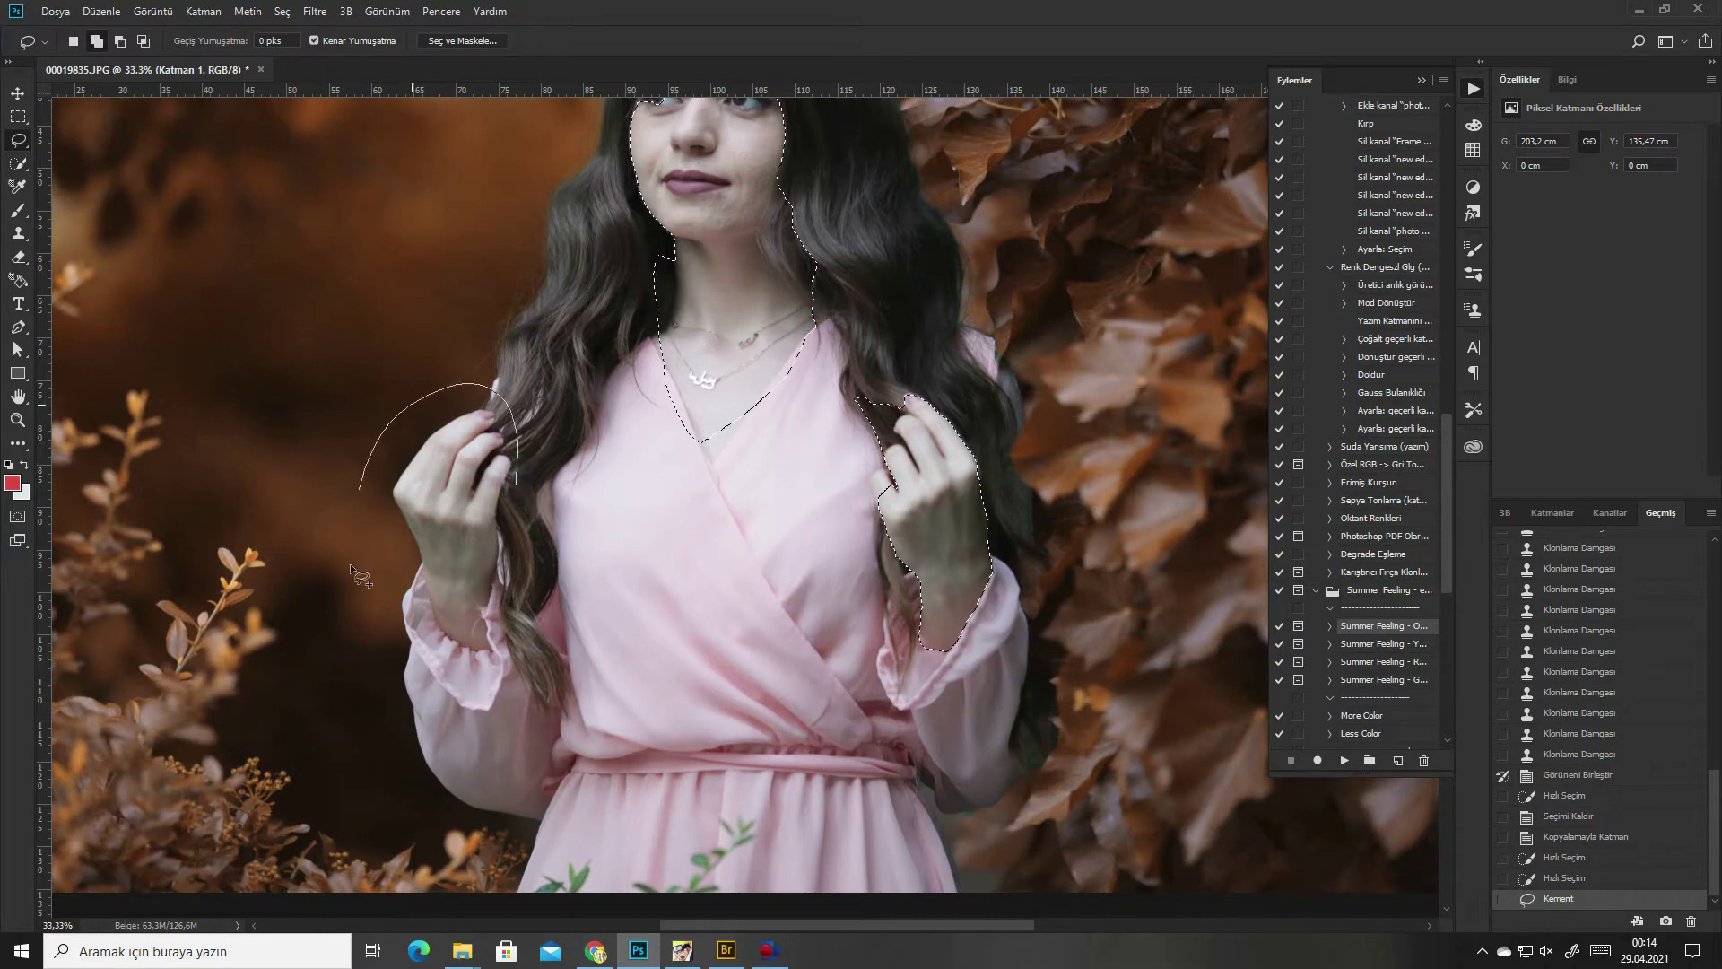
{"action": "left_click_drag", "start_coordinate": [520, 449], "coordinate": [515, 453]}
{"action": "key", "text": "shift+F6"}
{"action": "key", "text": "Return"}
{"action": "left_click", "coordinate": [314, 10]}
{"action": "left_click", "coordinate": [579, 363]}
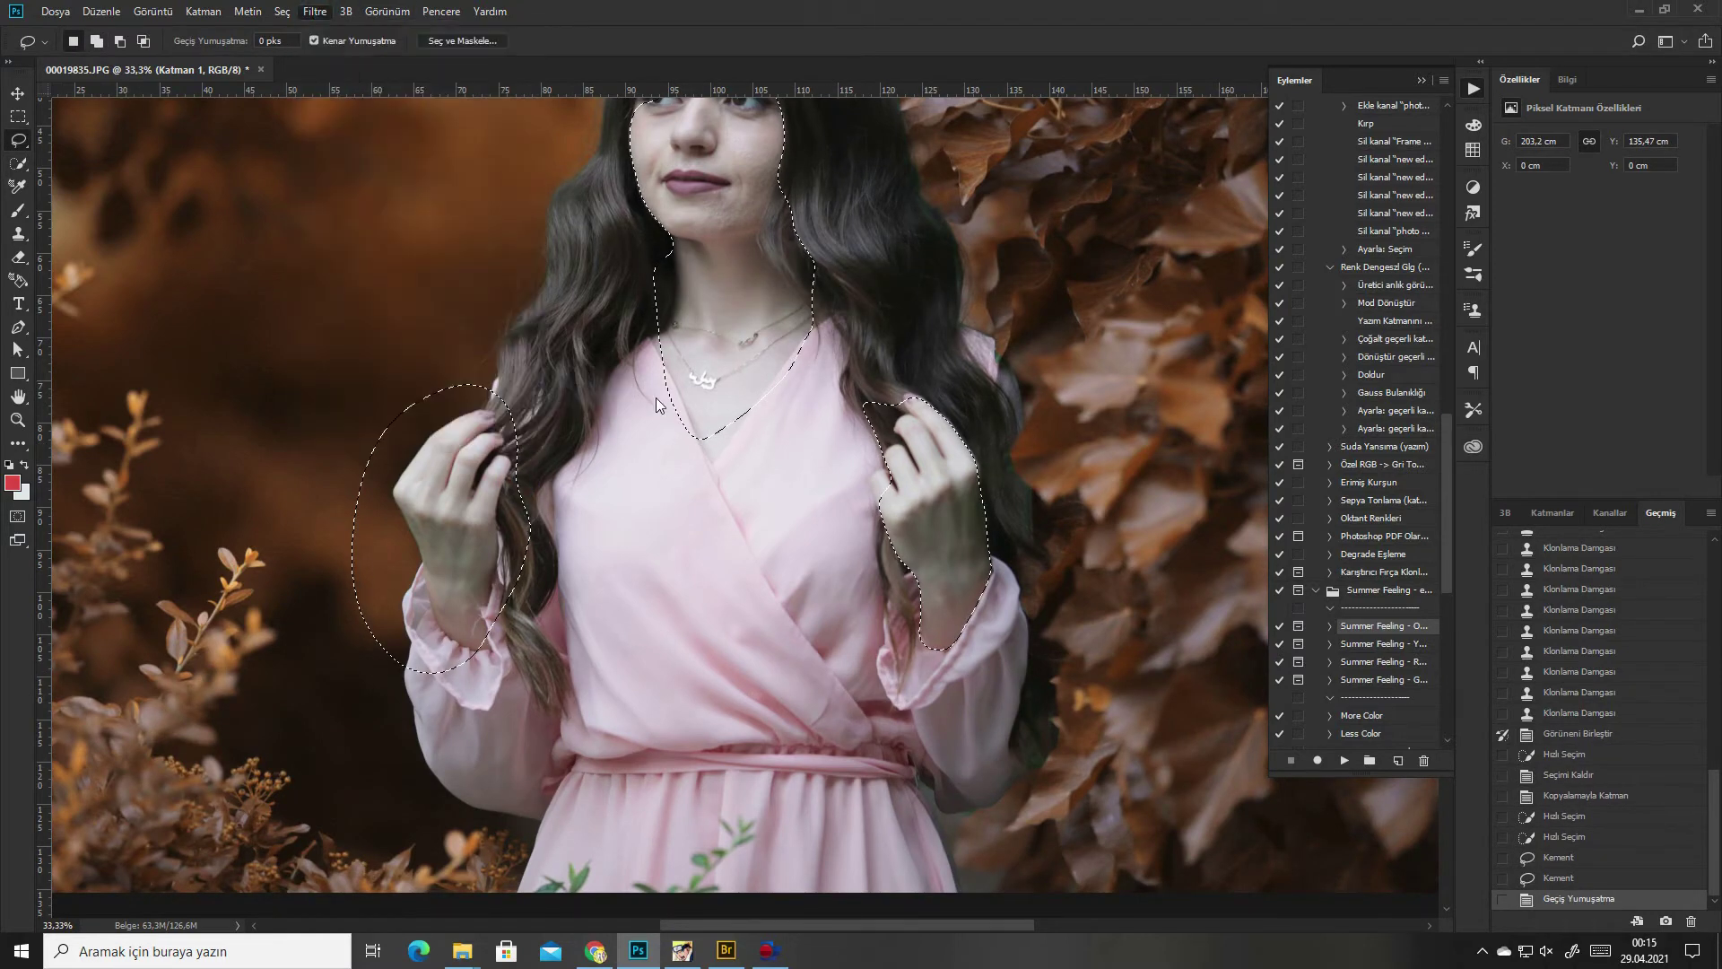
{"action": "key", "text": "Return"}
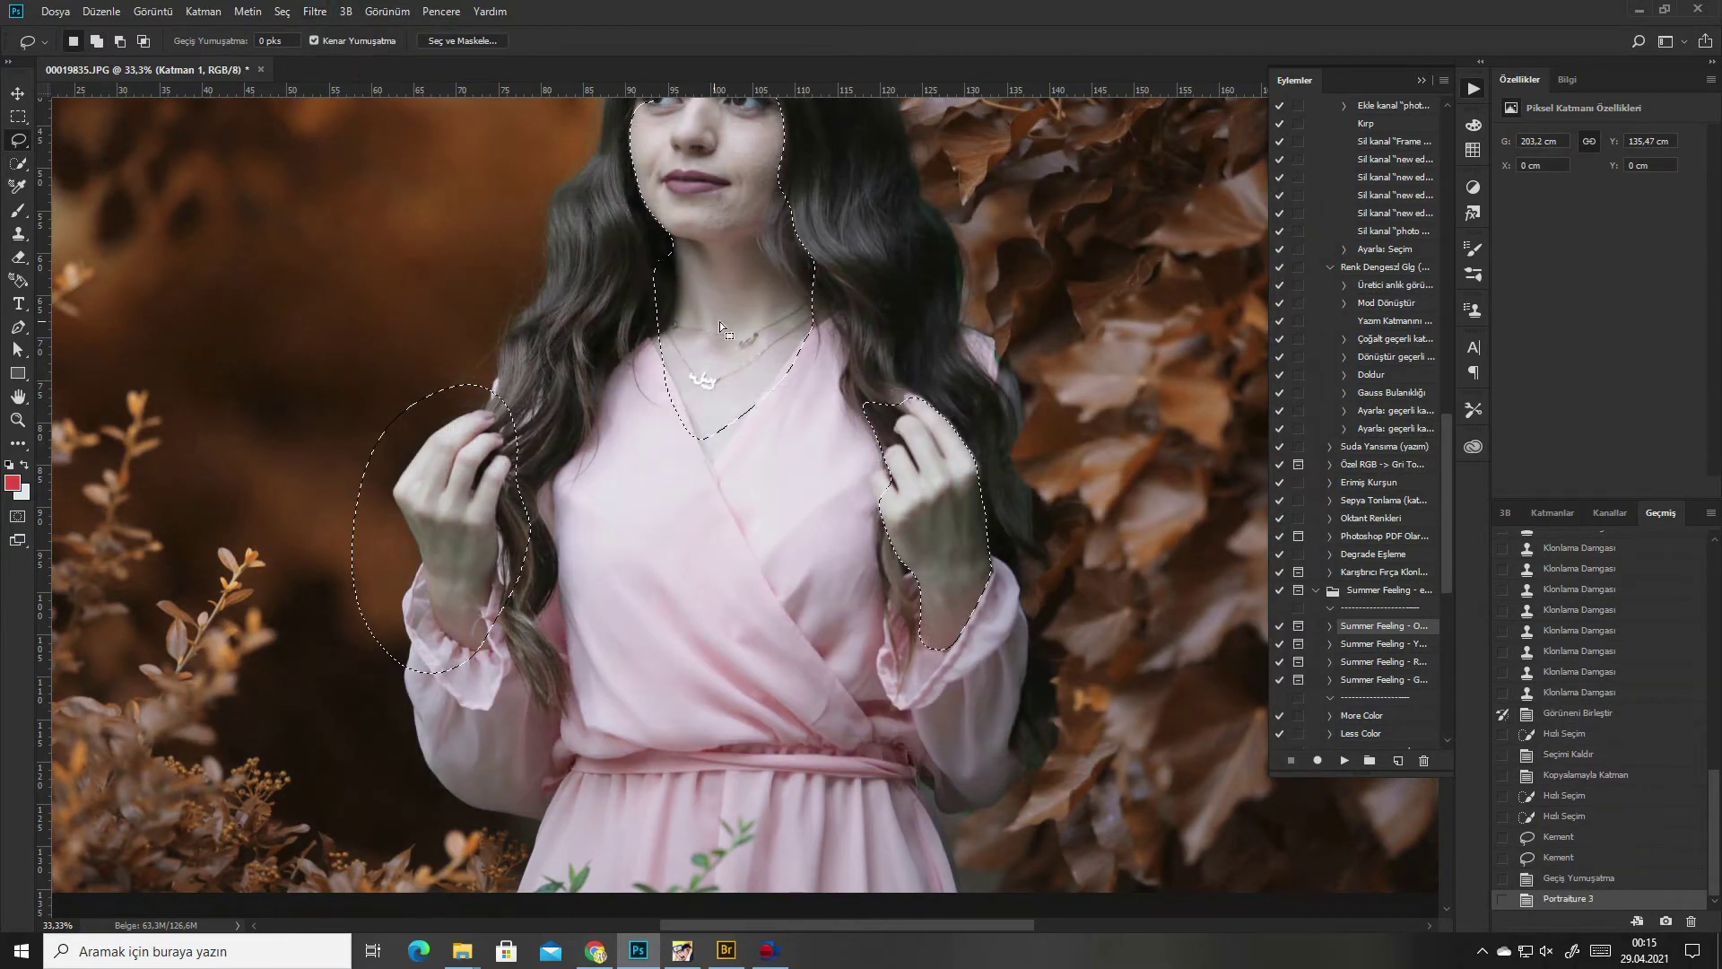
Deselect, zoom in on the face and check the Clone Stamp brush settings
{"action": "scroll", "coordinate": [719, 321], "scroll_direction": "up", "scroll_amount": 5}
{"action": "key", "text": "ctrl+d"}
{"action": "key", "text": "ctrl+plus"}
{"action": "key", "text": "s"}
{"action": "right_click", "coordinate": [680, 296]}
At 35% clone opacity, clone away the forehead and right cheek blemishes
{"action": "key", "text": "Return"}
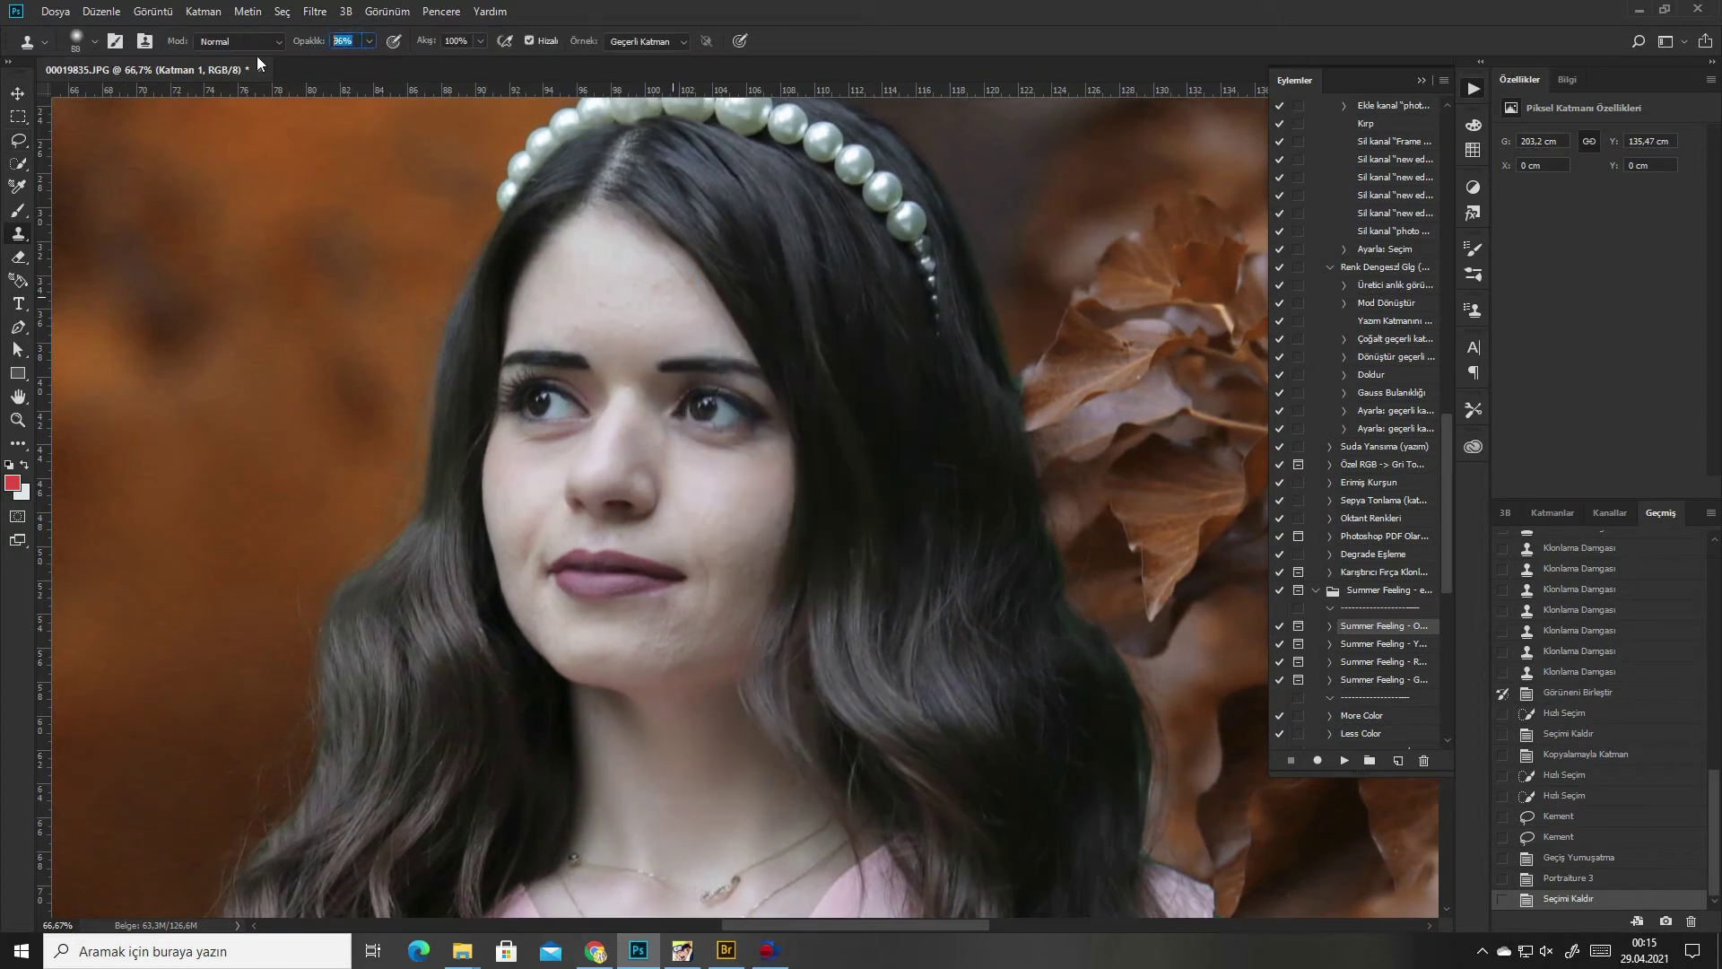
{"action": "type", "text": "35"}
{"action": "left_click", "coordinate": [614, 295]}
{"action": "left_click", "coordinate": [558, 309]}
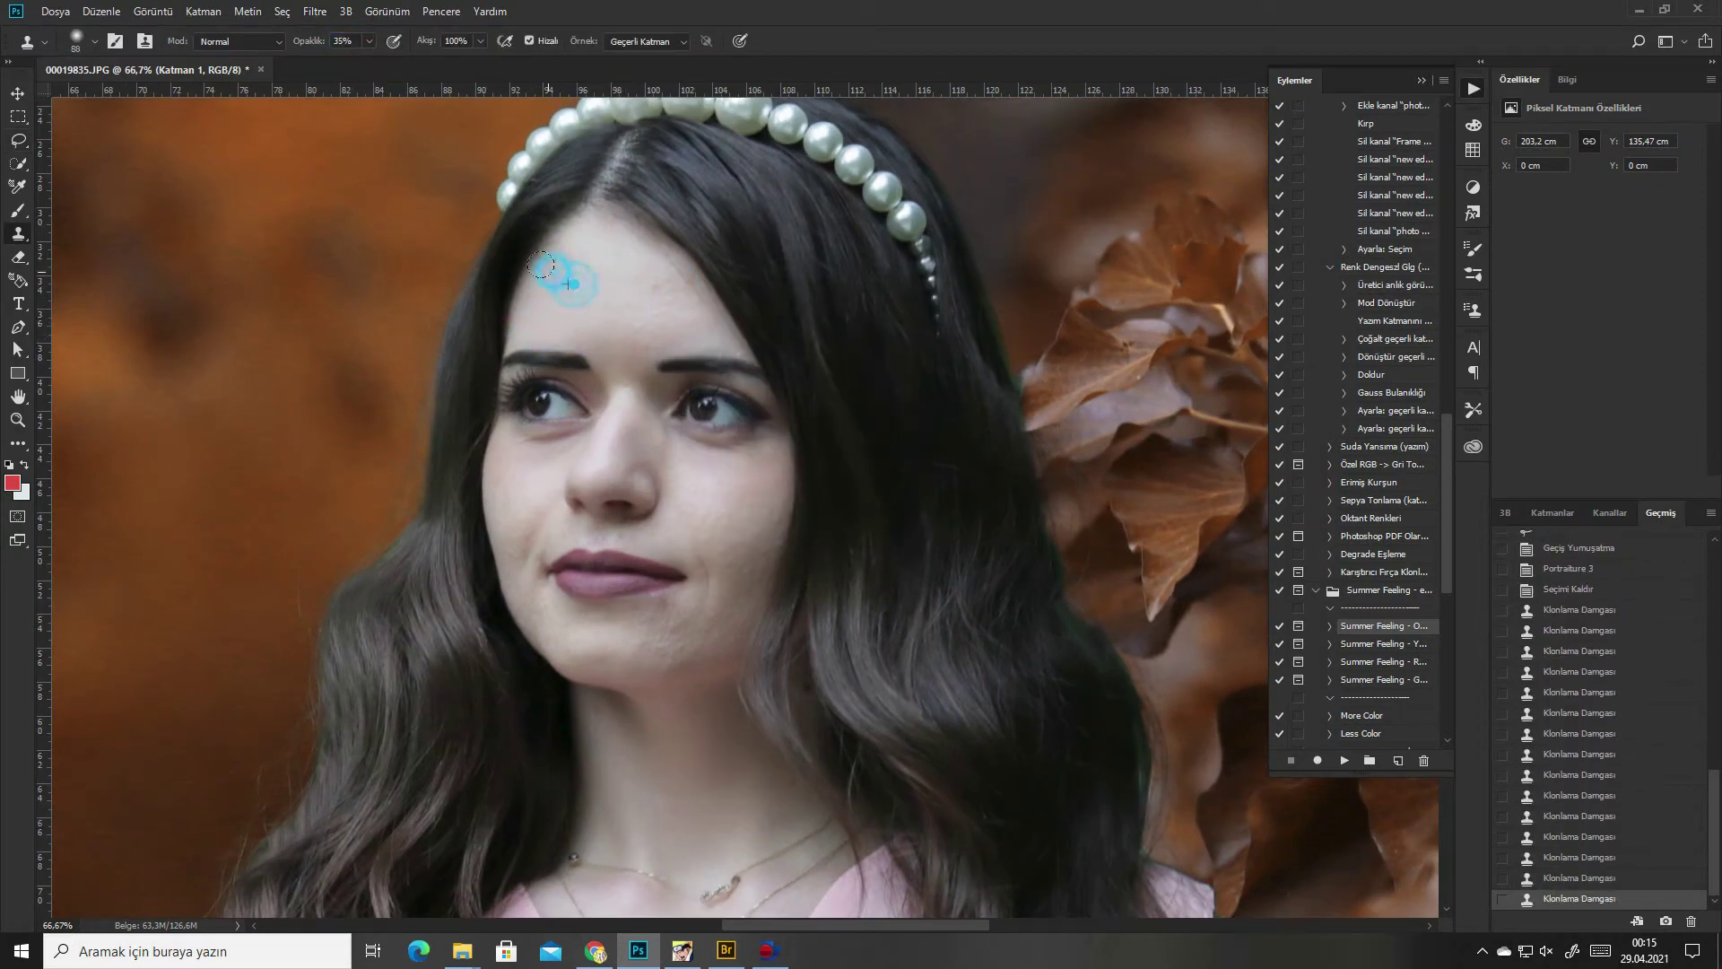
{"action": "left_click", "coordinate": [574, 269]}
{"action": "left_click", "coordinate": [633, 279]}
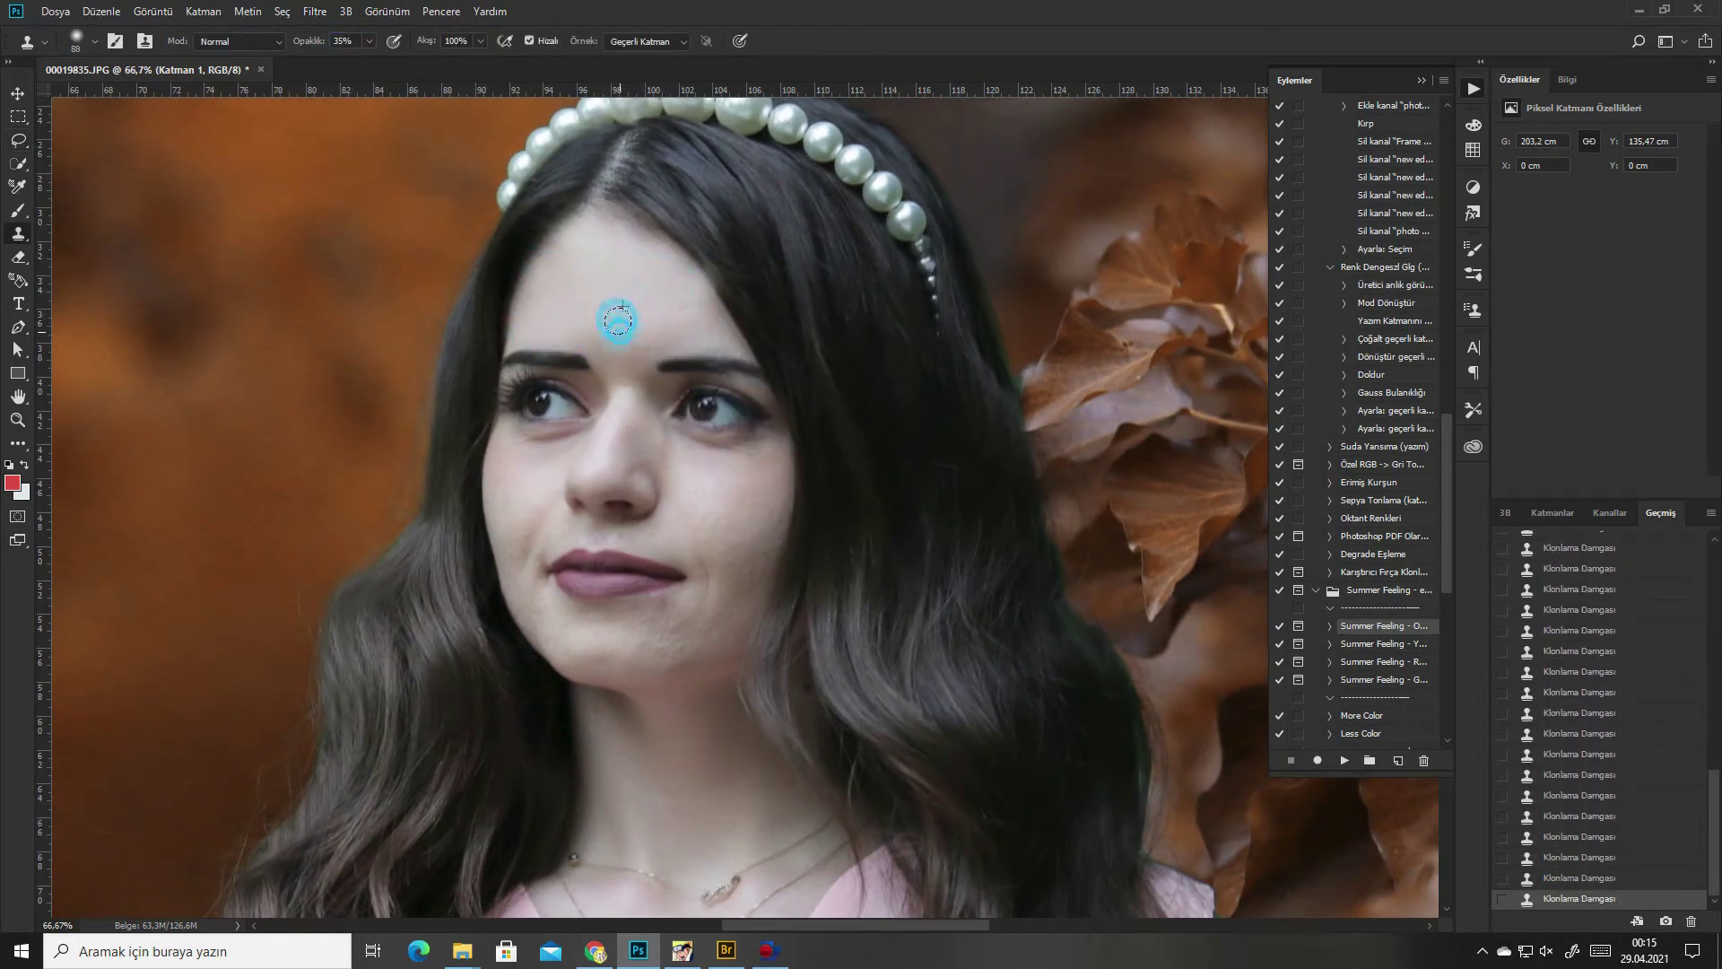
{"action": "left_click", "coordinate": [669, 308]}
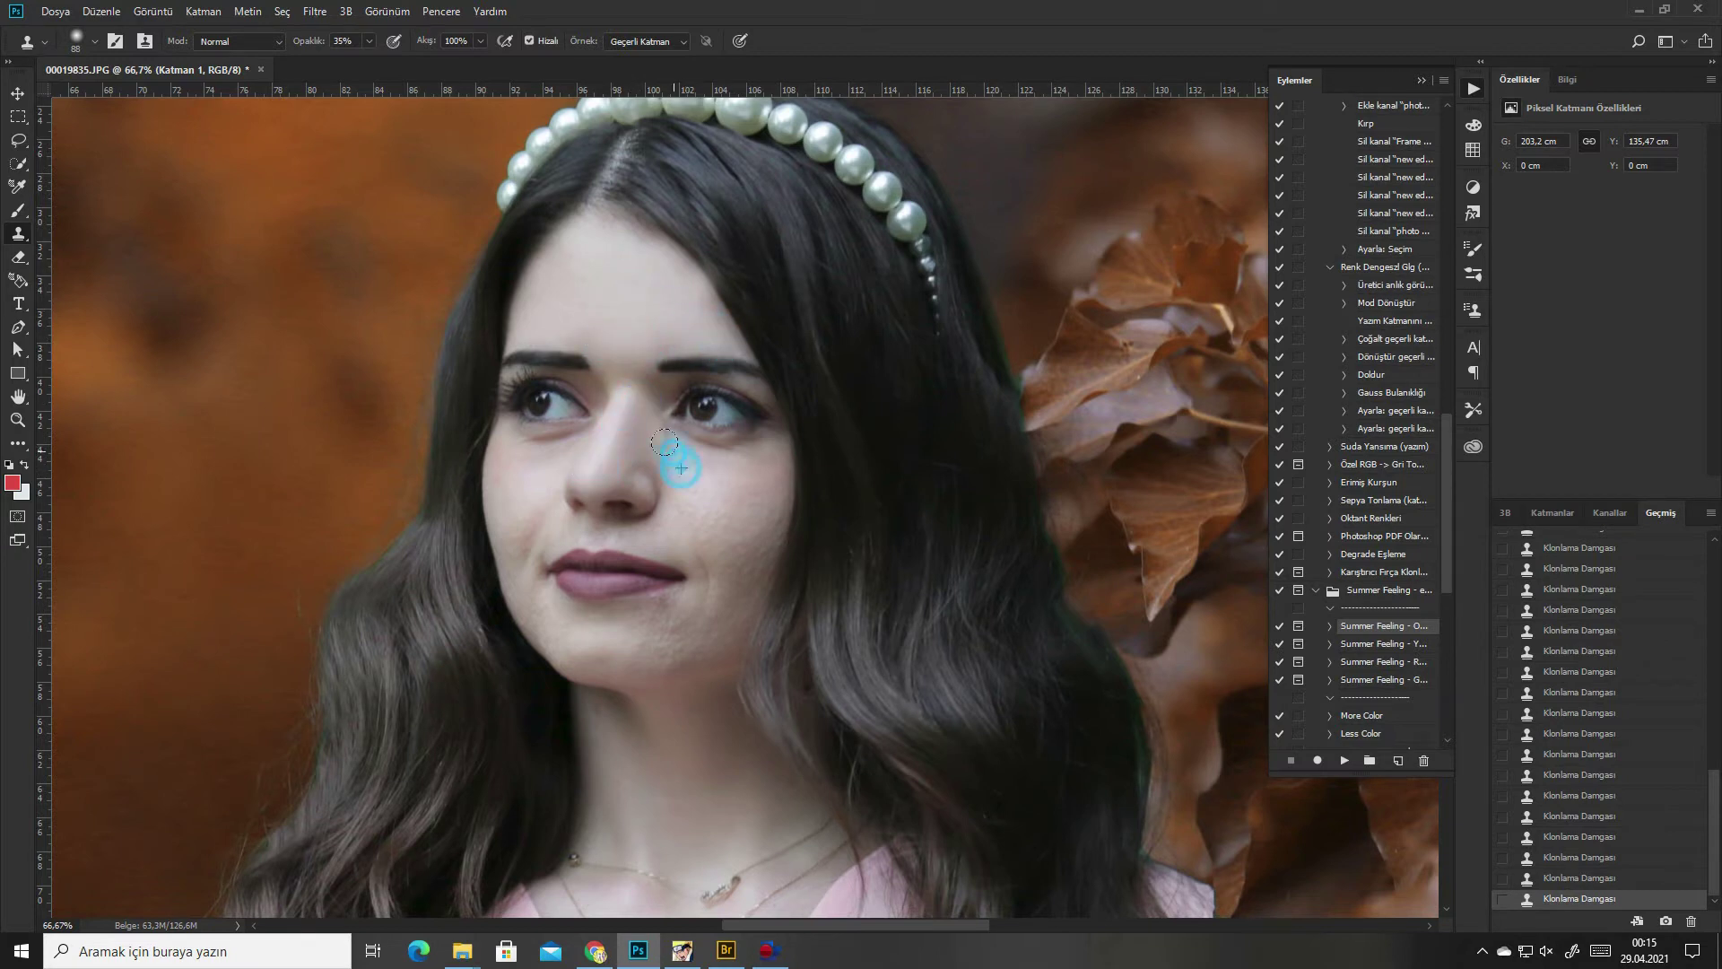
{"action": "left_click", "coordinate": [767, 442]}
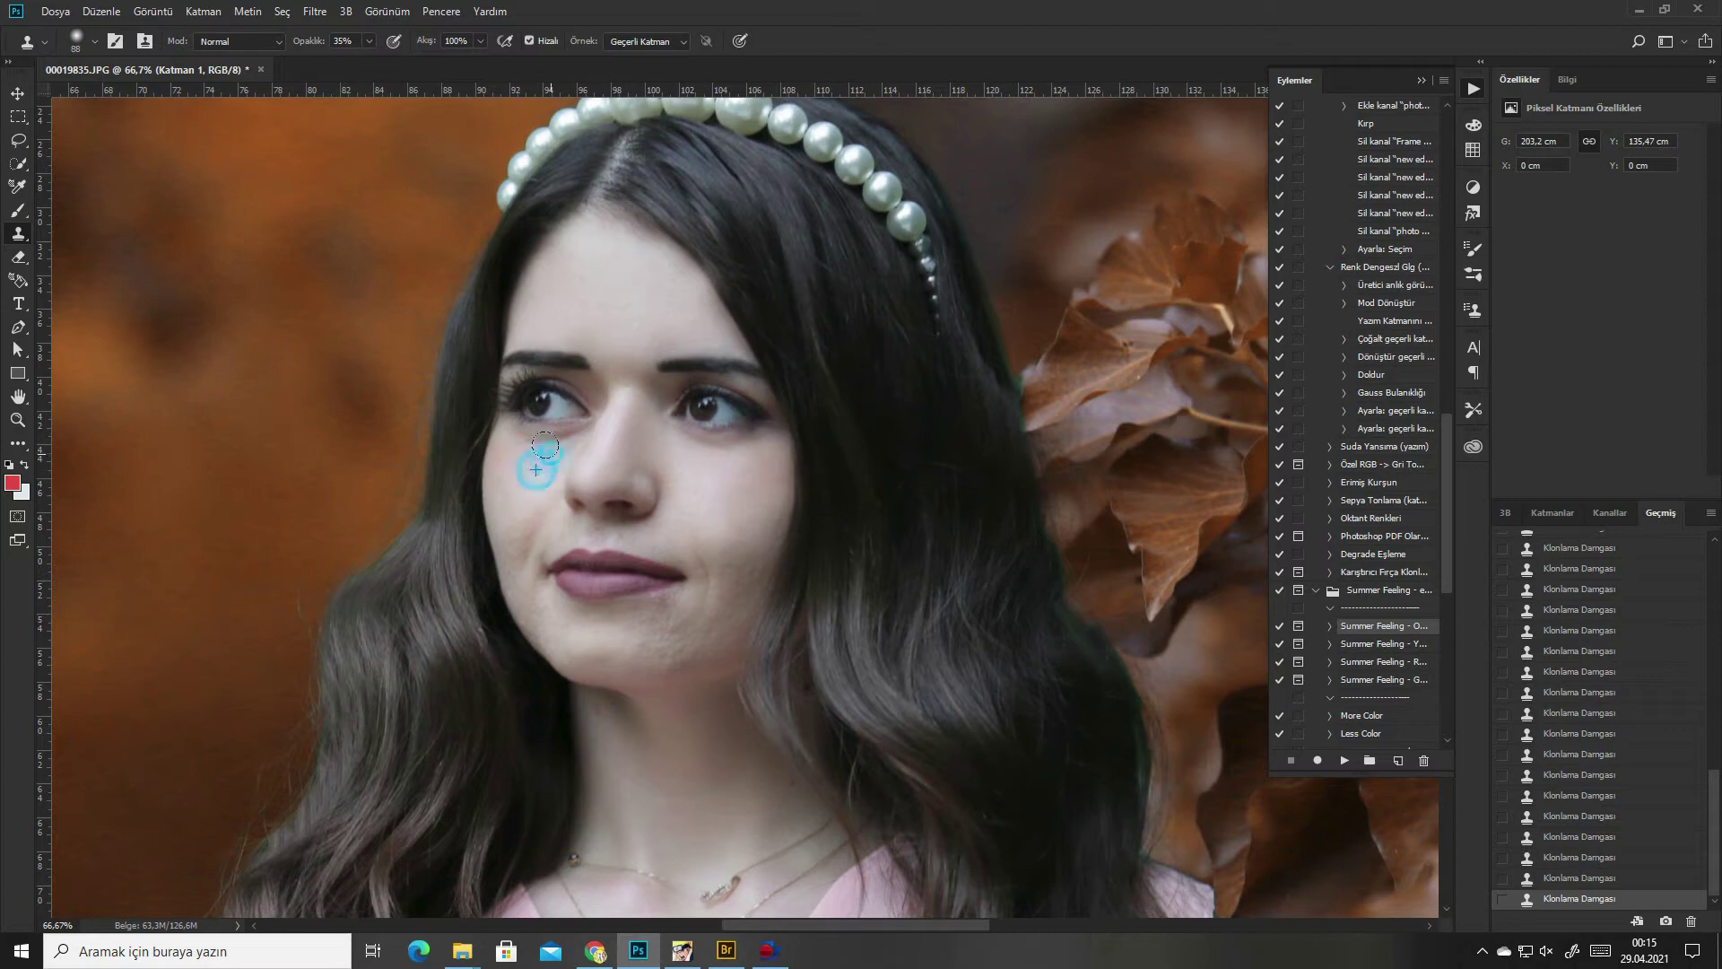
Apply the Camera Raw filter, then clone out a blemish just above the lip
{"action": "left_click", "coordinate": [315, 10]}
{"action": "key", "text": "Escape"}
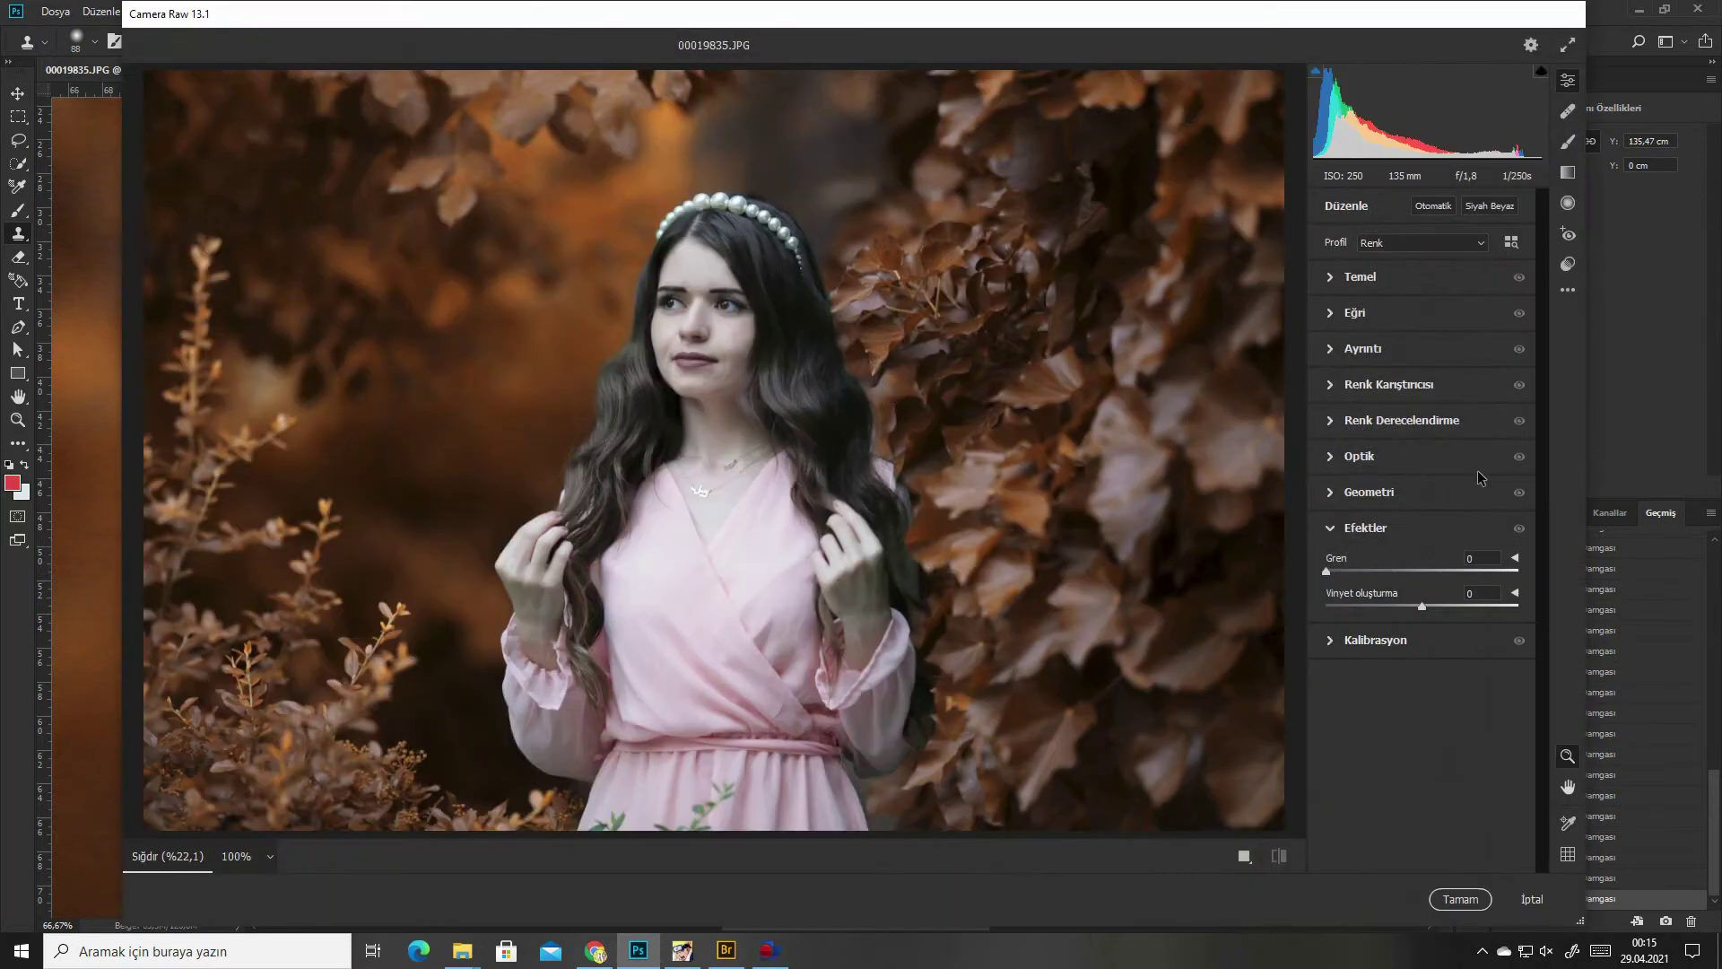
{"action": "left_click", "coordinate": [1433, 282]}
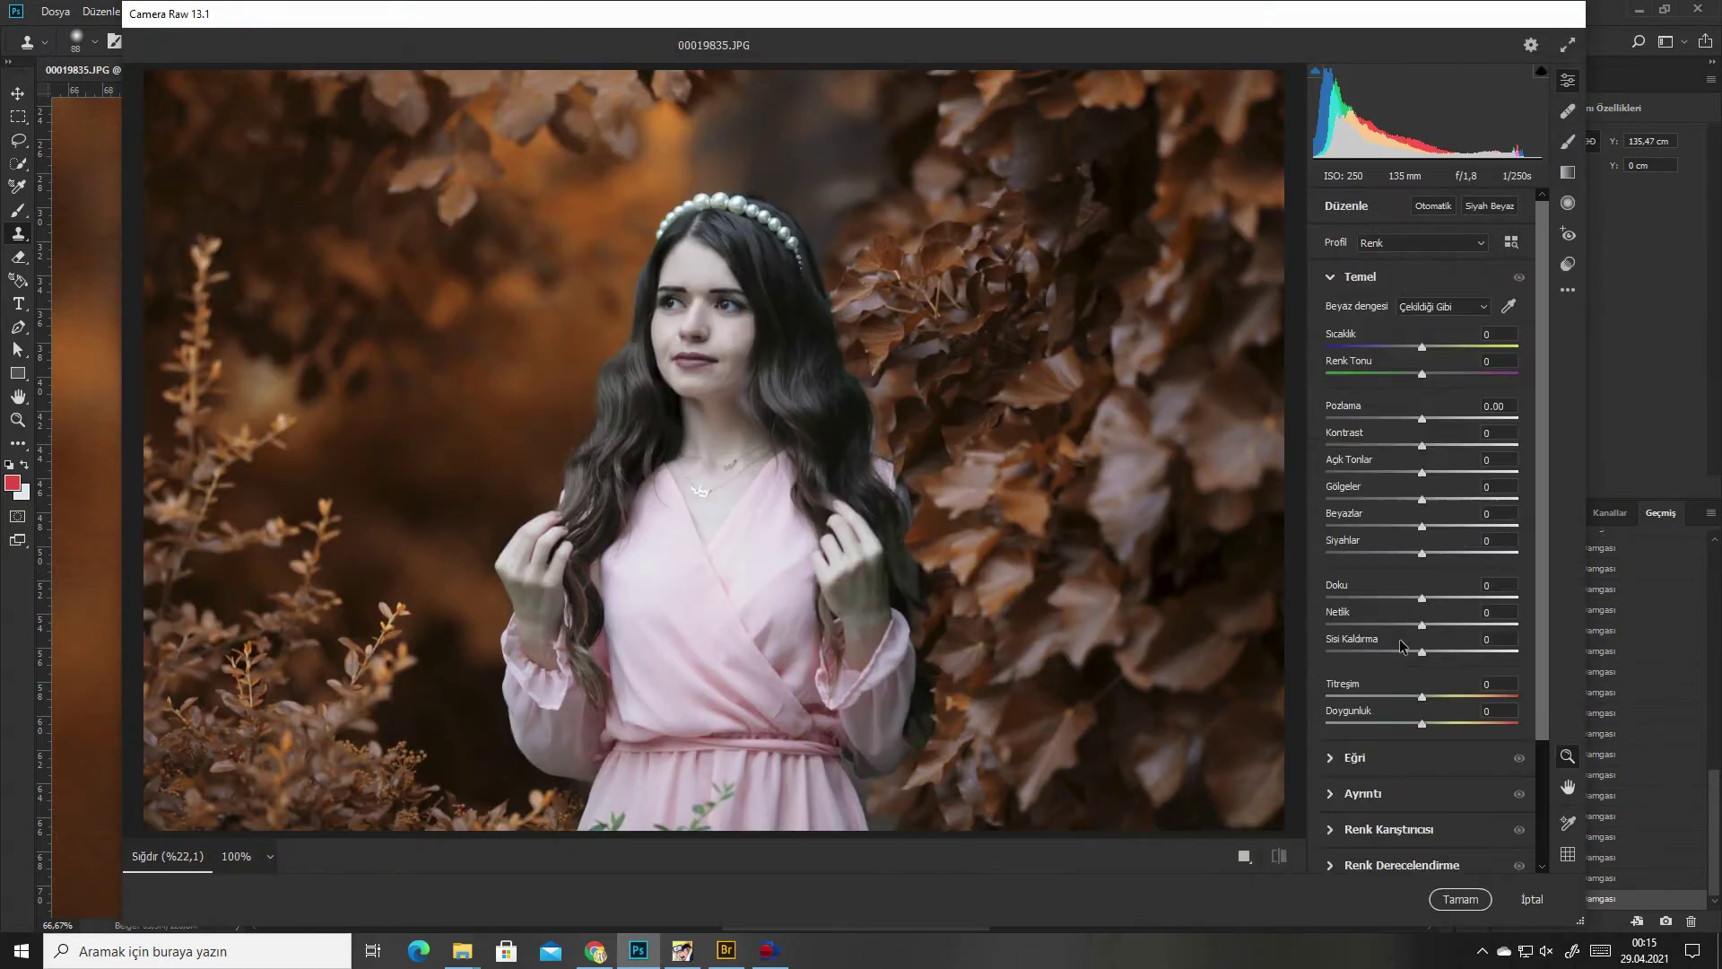
{"action": "key", "text": "Return"}
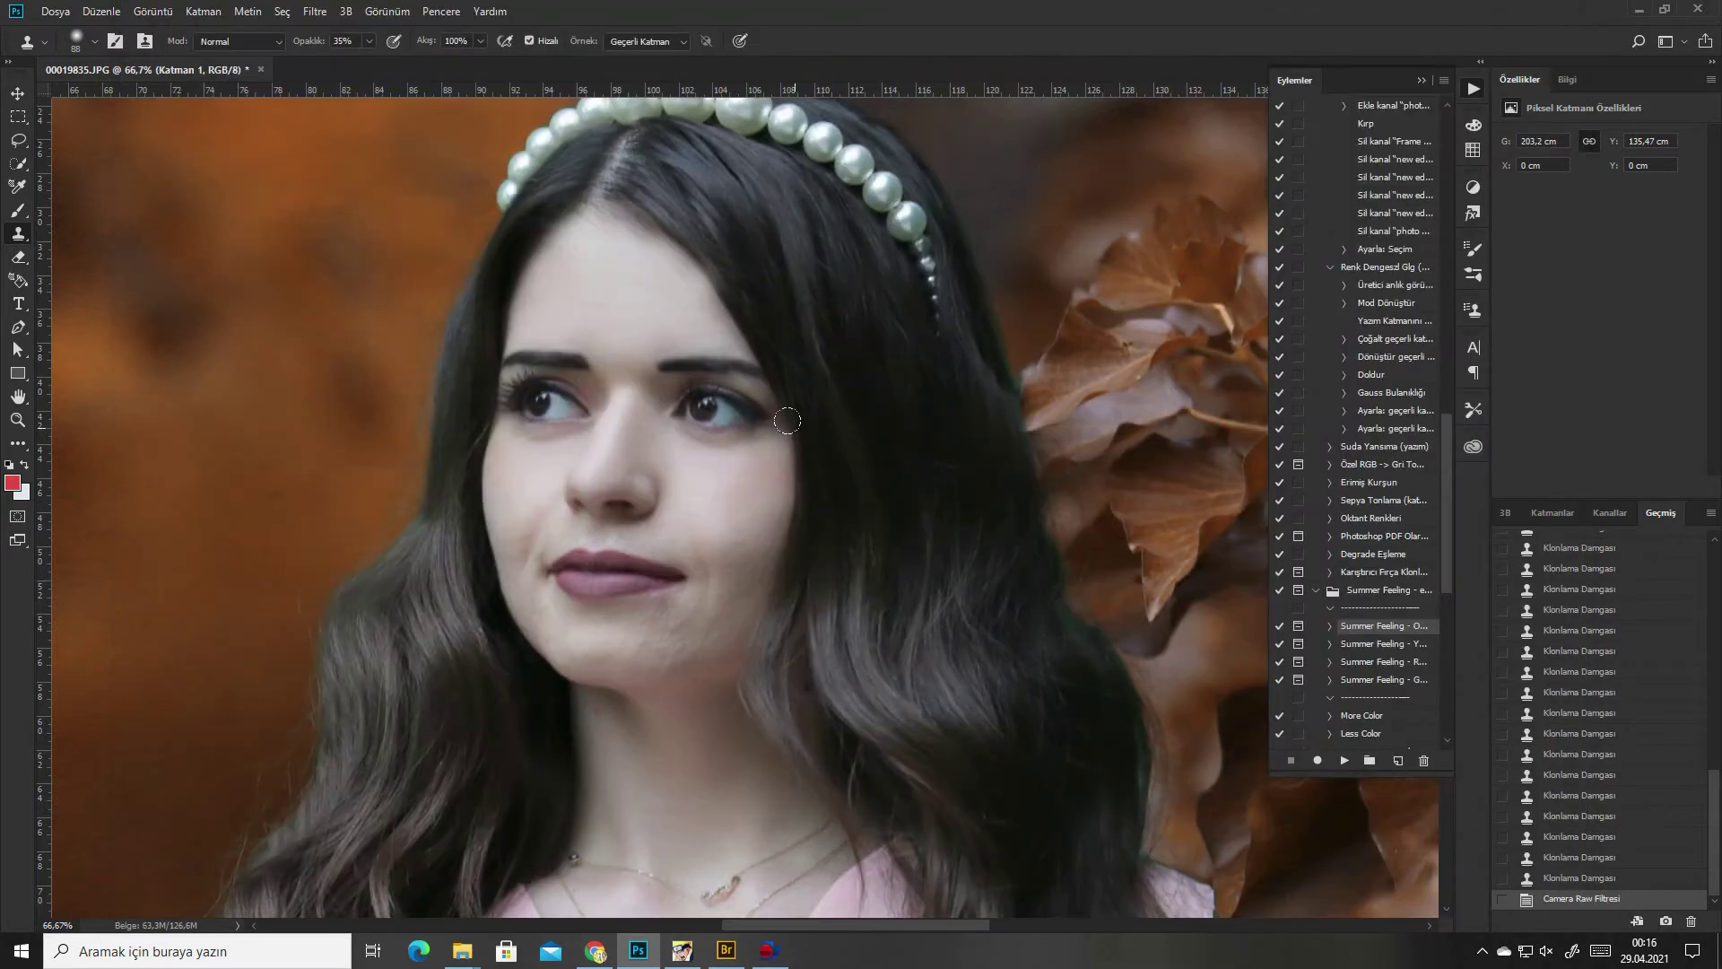
{"action": "key", "text": "ctrl+plus"}
{"action": "left_click", "coordinate": [526, 543]}
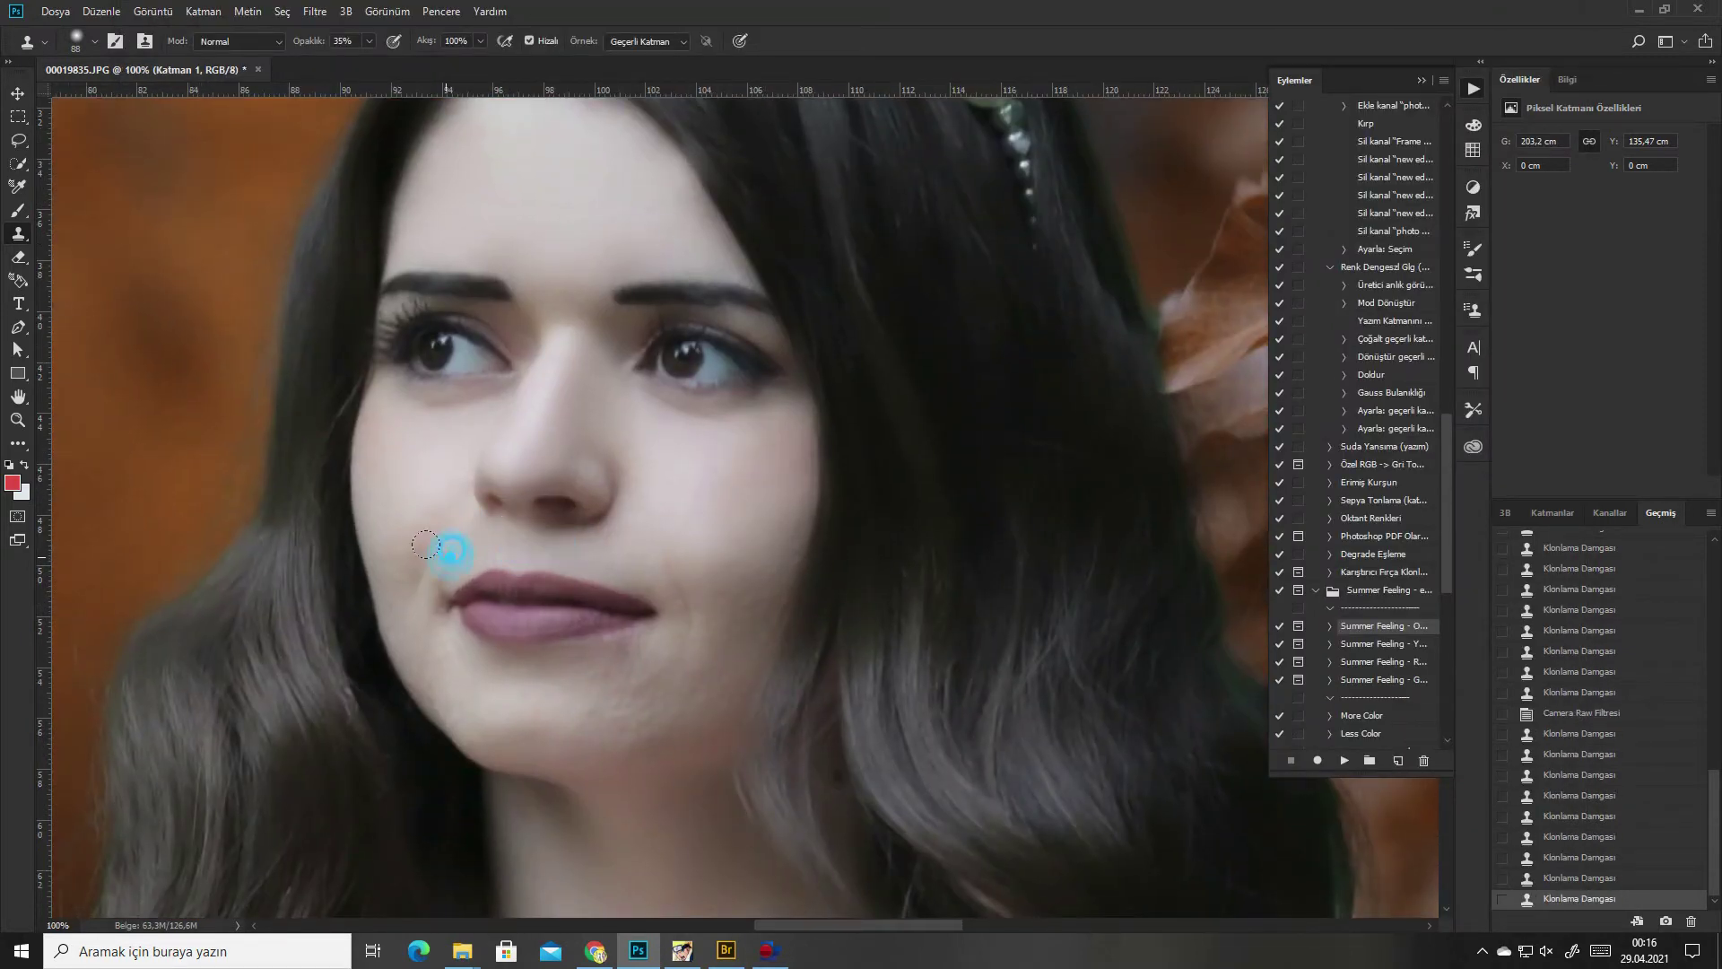
Clone away the spots on the left cheek and beside the nostril
{"action": "left_click", "coordinate": [393, 567]}
{"action": "scroll", "coordinate": [605, 563], "scroll_direction": "down", "scroll_amount": 2}
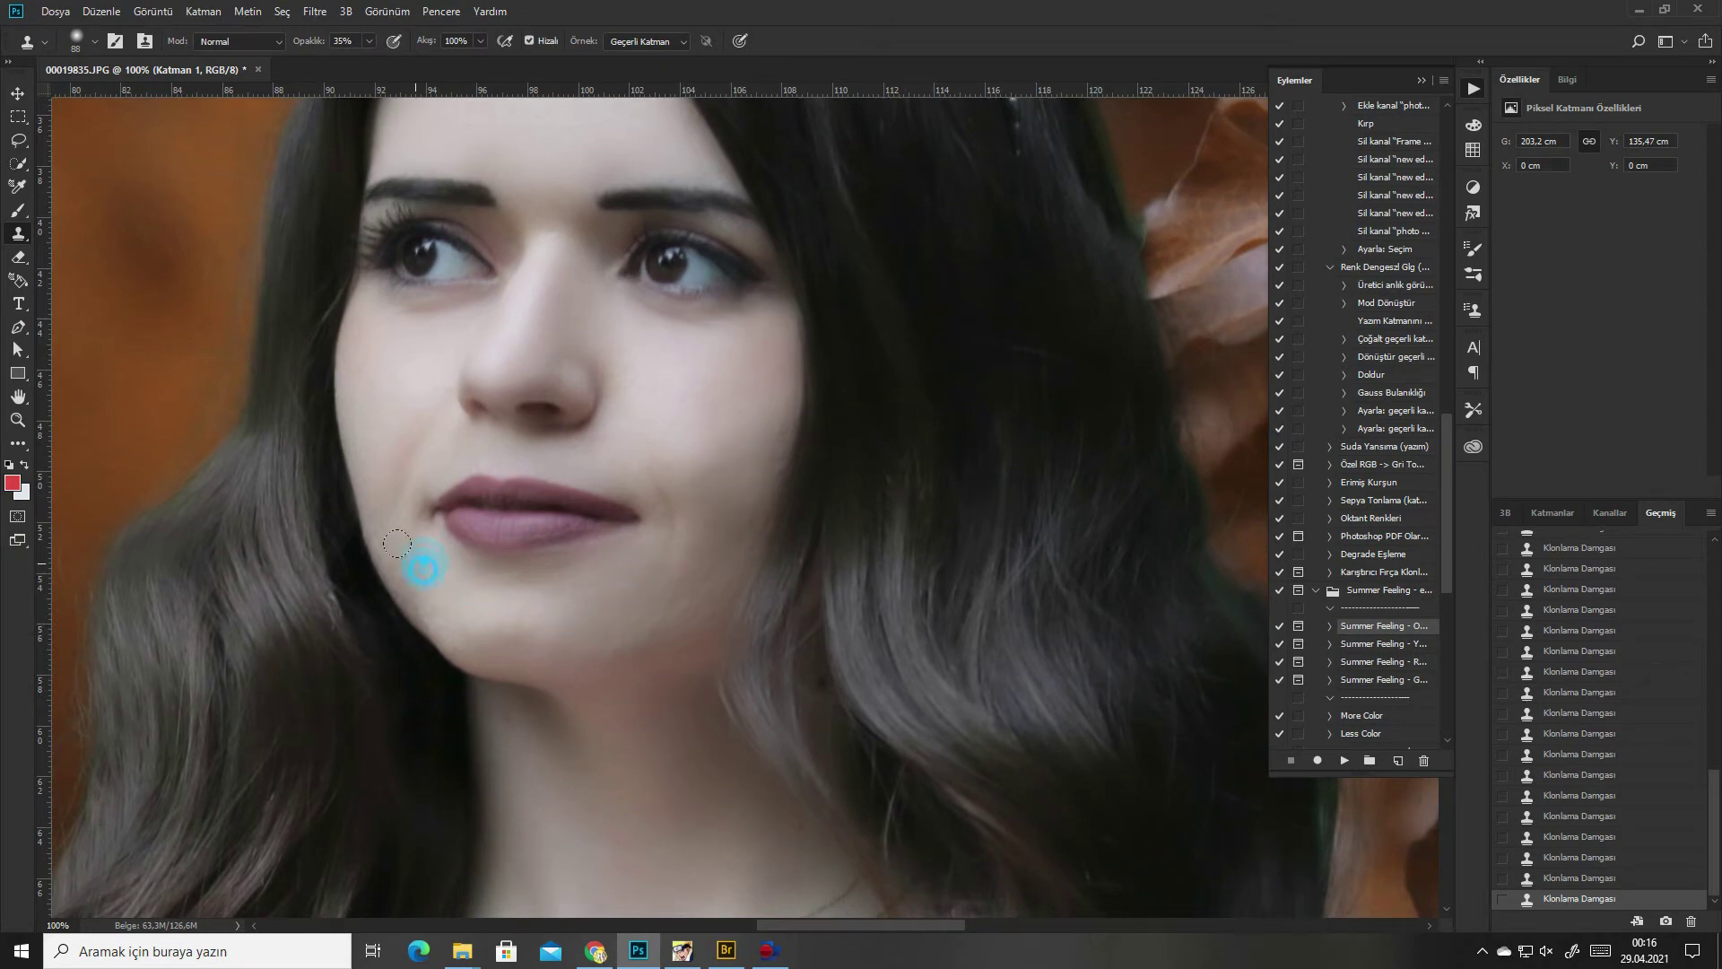
{"action": "left_click", "coordinate": [619, 440]}
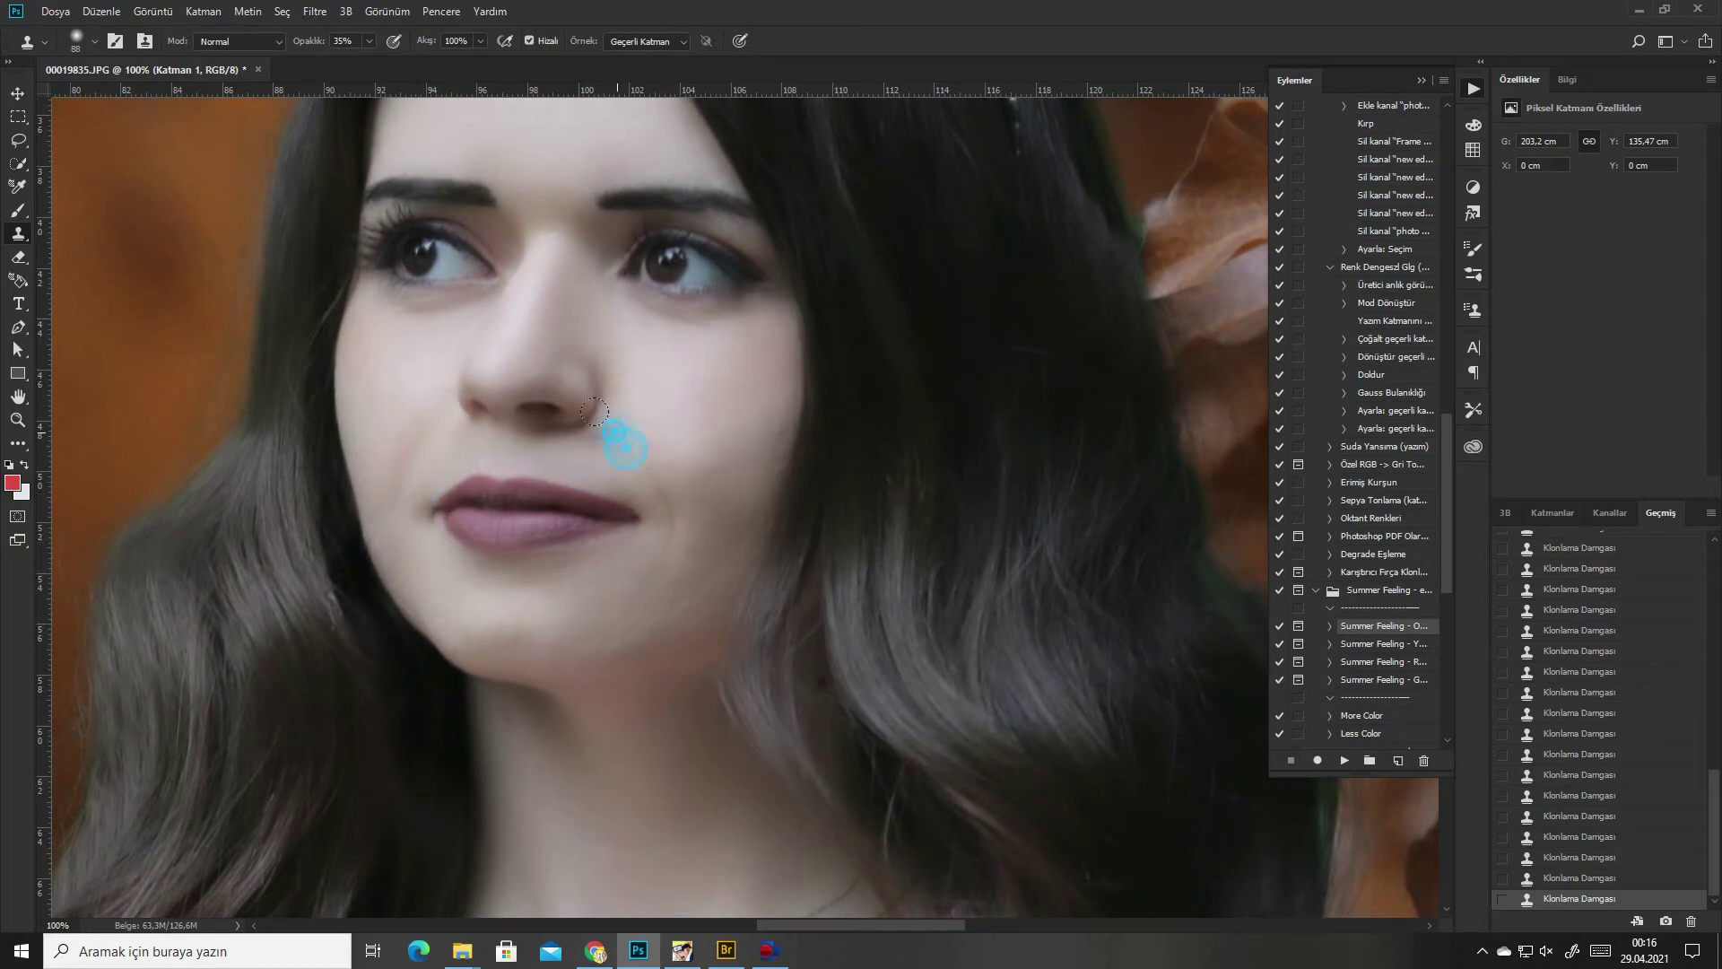
{"action": "scroll", "coordinate": [768, 426], "scroll_direction": "down", "scroll_amount": 4}
{"action": "scroll", "coordinate": [835, 404], "scroll_direction": "down", "scroll_amount": 1}
{"action": "scroll", "coordinate": [939, 420], "scroll_direction": "up", "scroll_amount": 2}
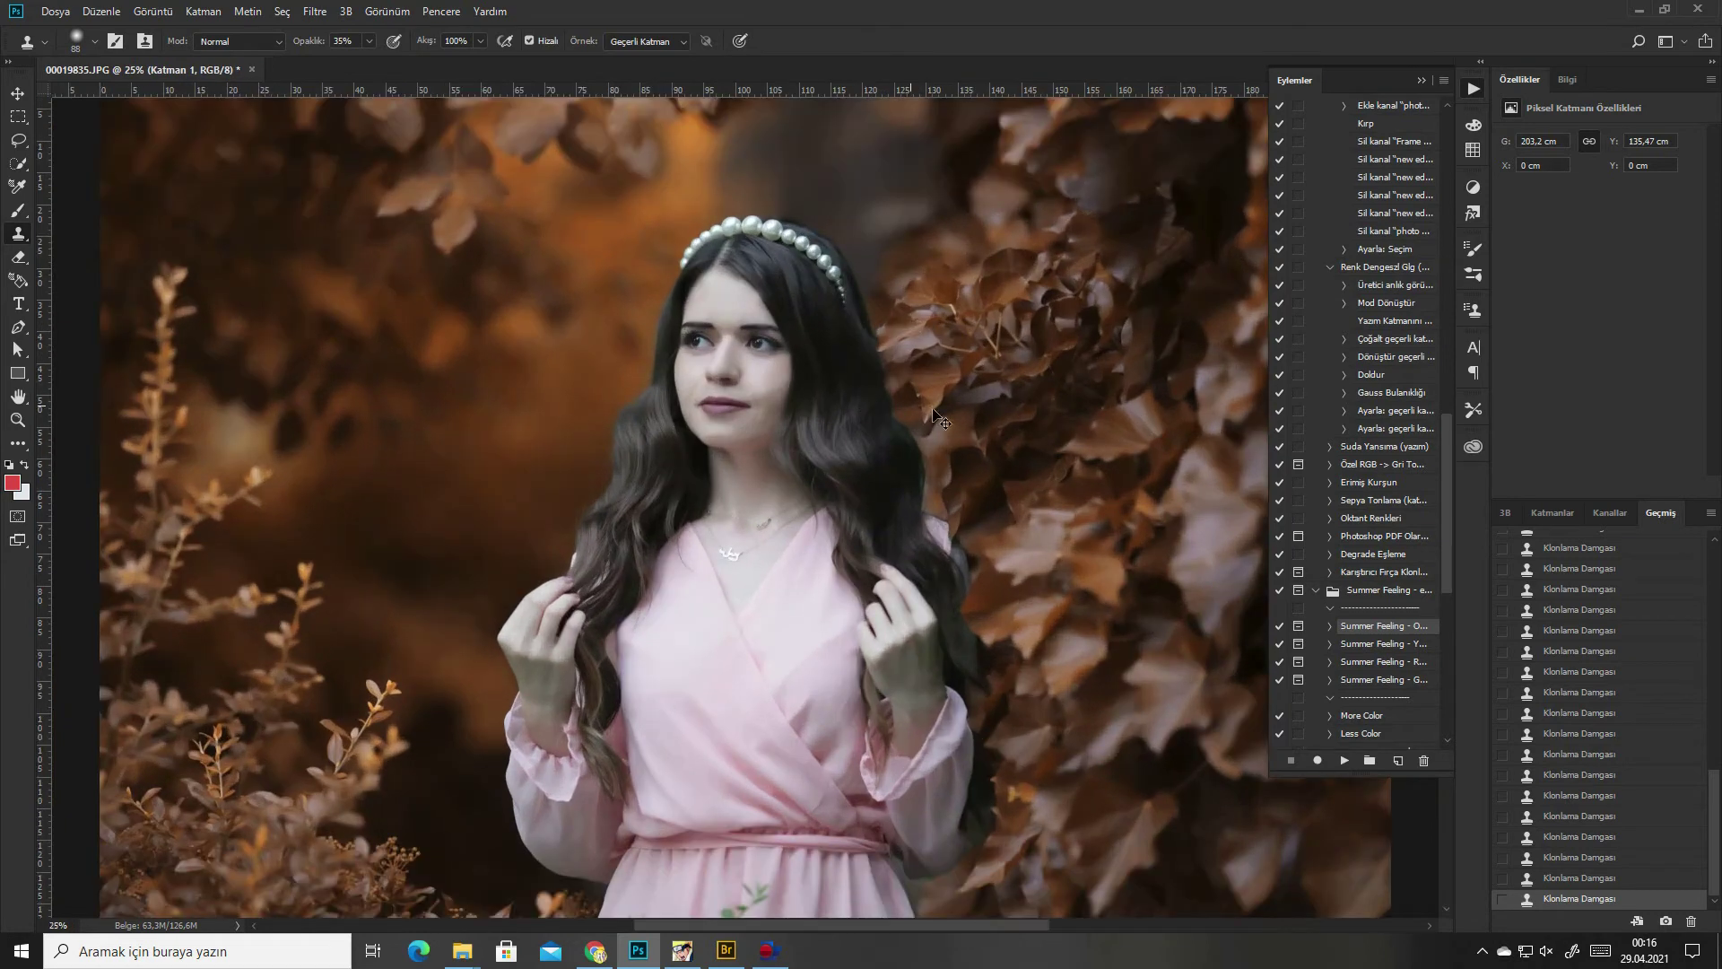
Erase to history around the face, then dodge the lips and hand lighter
{"action": "key", "text": "e"}
{"action": "scroll", "coordinate": [856, 512], "scroll_direction": "up", "scroll_amount": 1}
{"action": "right_click", "coordinate": [827, 318]}
{"action": "key", "text": "Return"}
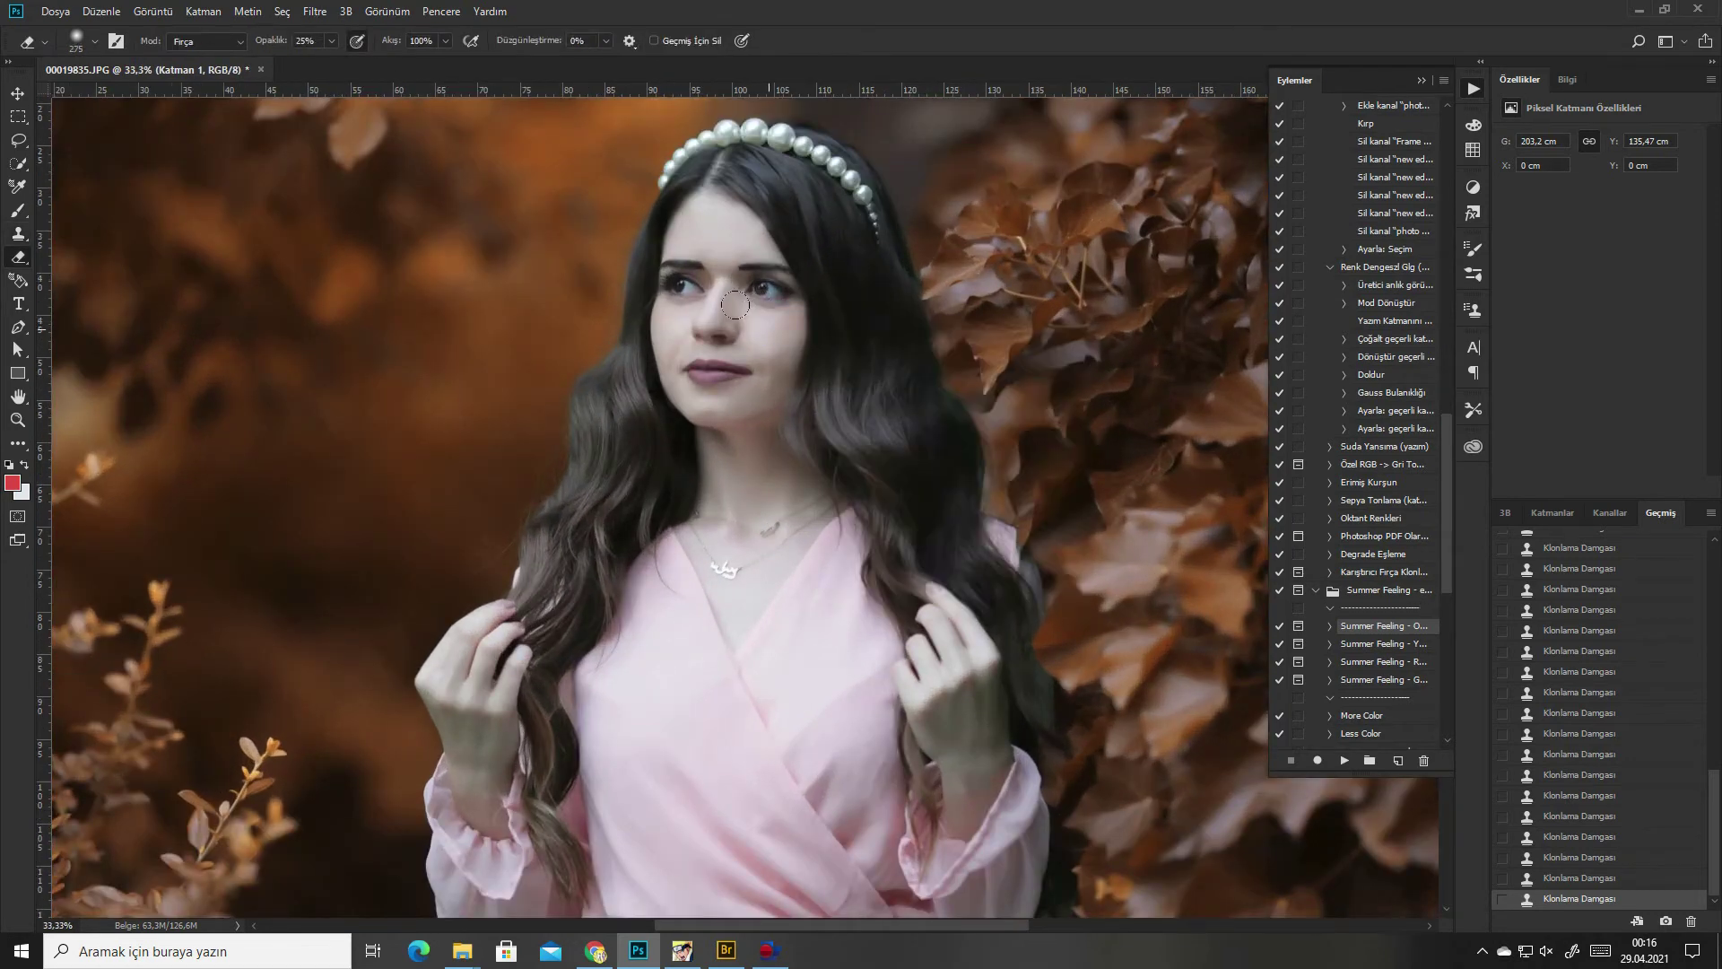
{"action": "left_click", "coordinate": [709, 370]}
{"action": "key", "text": "o"}
{"action": "left_click", "coordinate": [536, 673]}
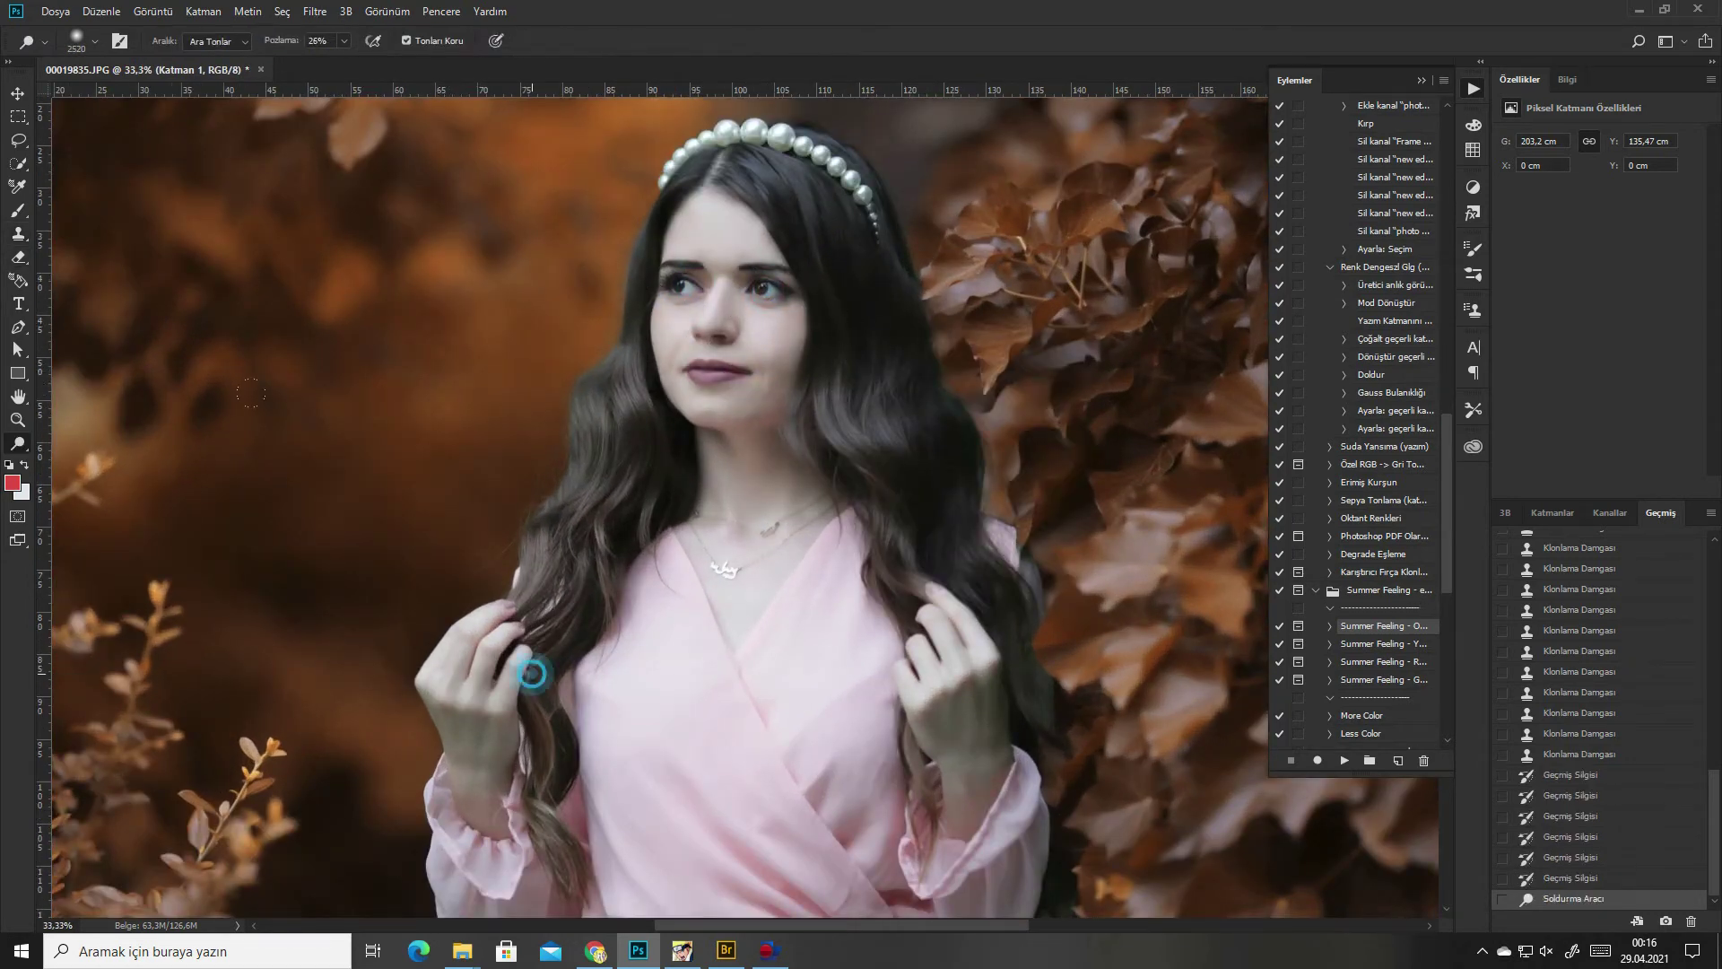
With a 59 px history eraser, restore detail in the eyes, nose, lips and eyebrows
{"action": "scroll", "coordinate": [764, 474], "scroll_direction": "up", "scroll_amount": 2}
{"action": "key", "text": "e"}
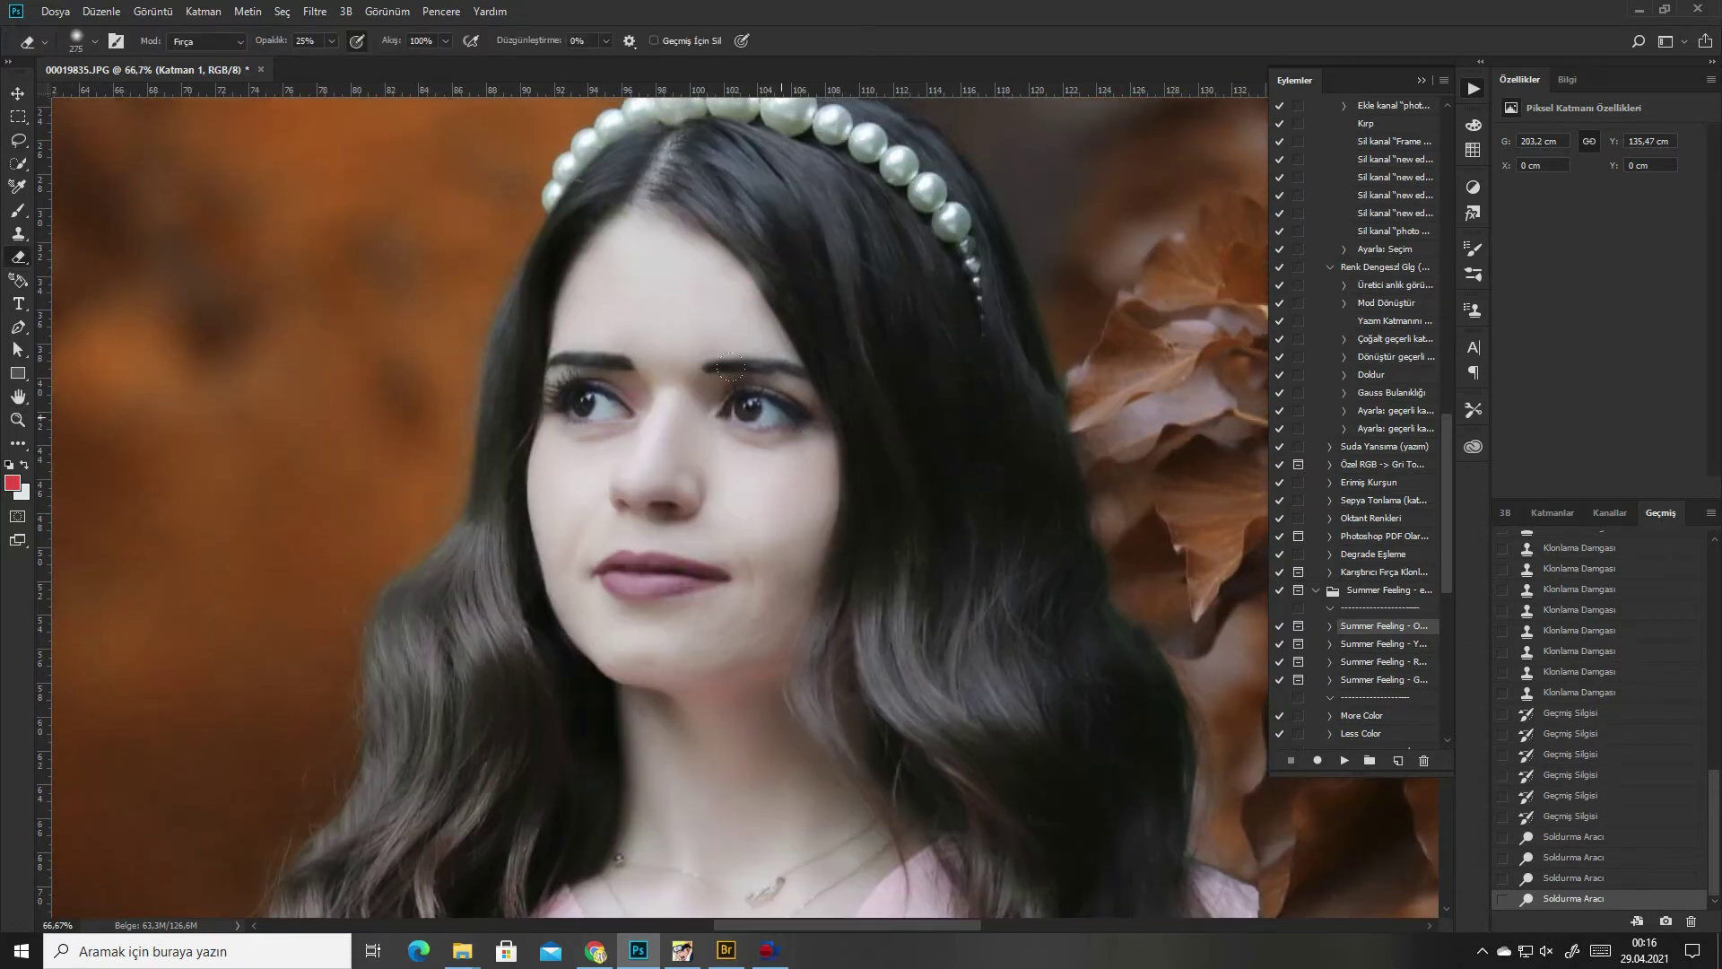
{"action": "scroll", "coordinate": [764, 474], "scroll_direction": "up", "scroll_amount": 2}
{"action": "right_click", "coordinate": [969, 438]}
{"action": "left_click", "coordinate": [968, 436]}
{"action": "key", "text": "Return"}
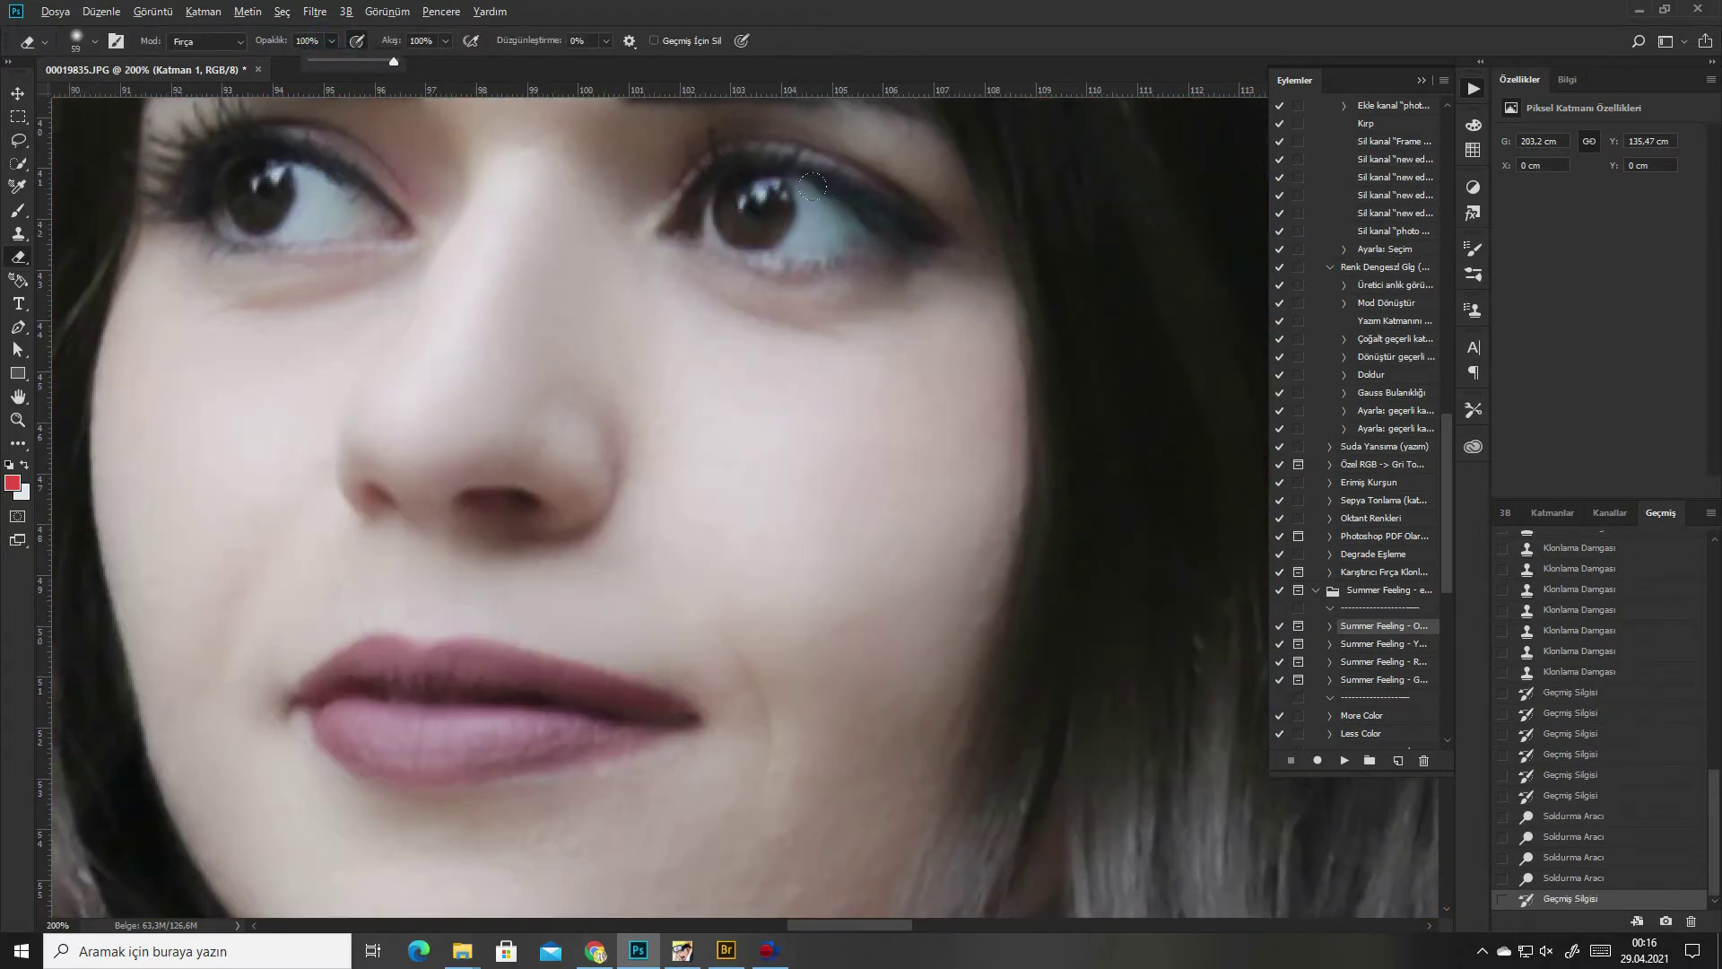
{"action": "left_click", "coordinate": [794, 231]}
{"action": "left_click", "coordinate": [307, 208]}
{"action": "left_click", "coordinate": [509, 485]}
{"action": "left_click", "coordinate": [368, 493]}
{"action": "left_click", "coordinate": [485, 692]}
{"action": "scroll", "coordinate": [694, 514], "scroll_direction": "up", "scroll_amount": 5}
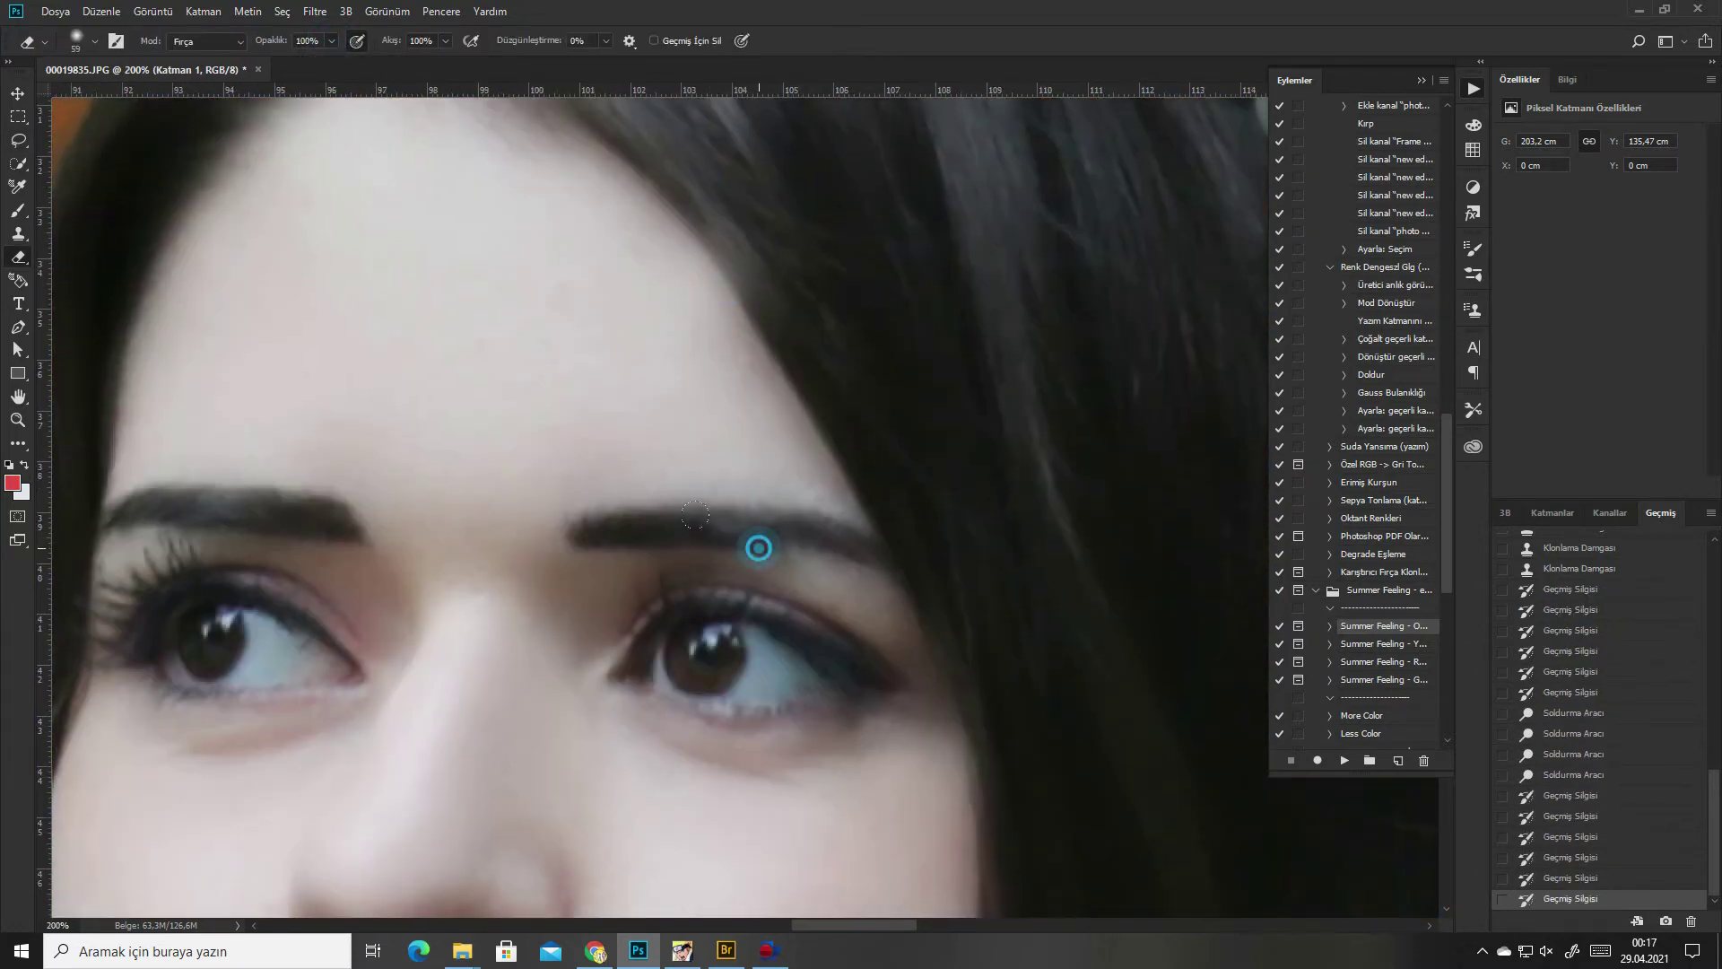
{"action": "left_click", "coordinate": [694, 514]}
{"action": "left_click", "coordinate": [233, 503]}
{"action": "scroll", "coordinate": [773, 539], "scroll_direction": "down", "scroll_amount": 3}
Try a Quick Selection of the eye area, then clear it
{"action": "key", "text": "l"}
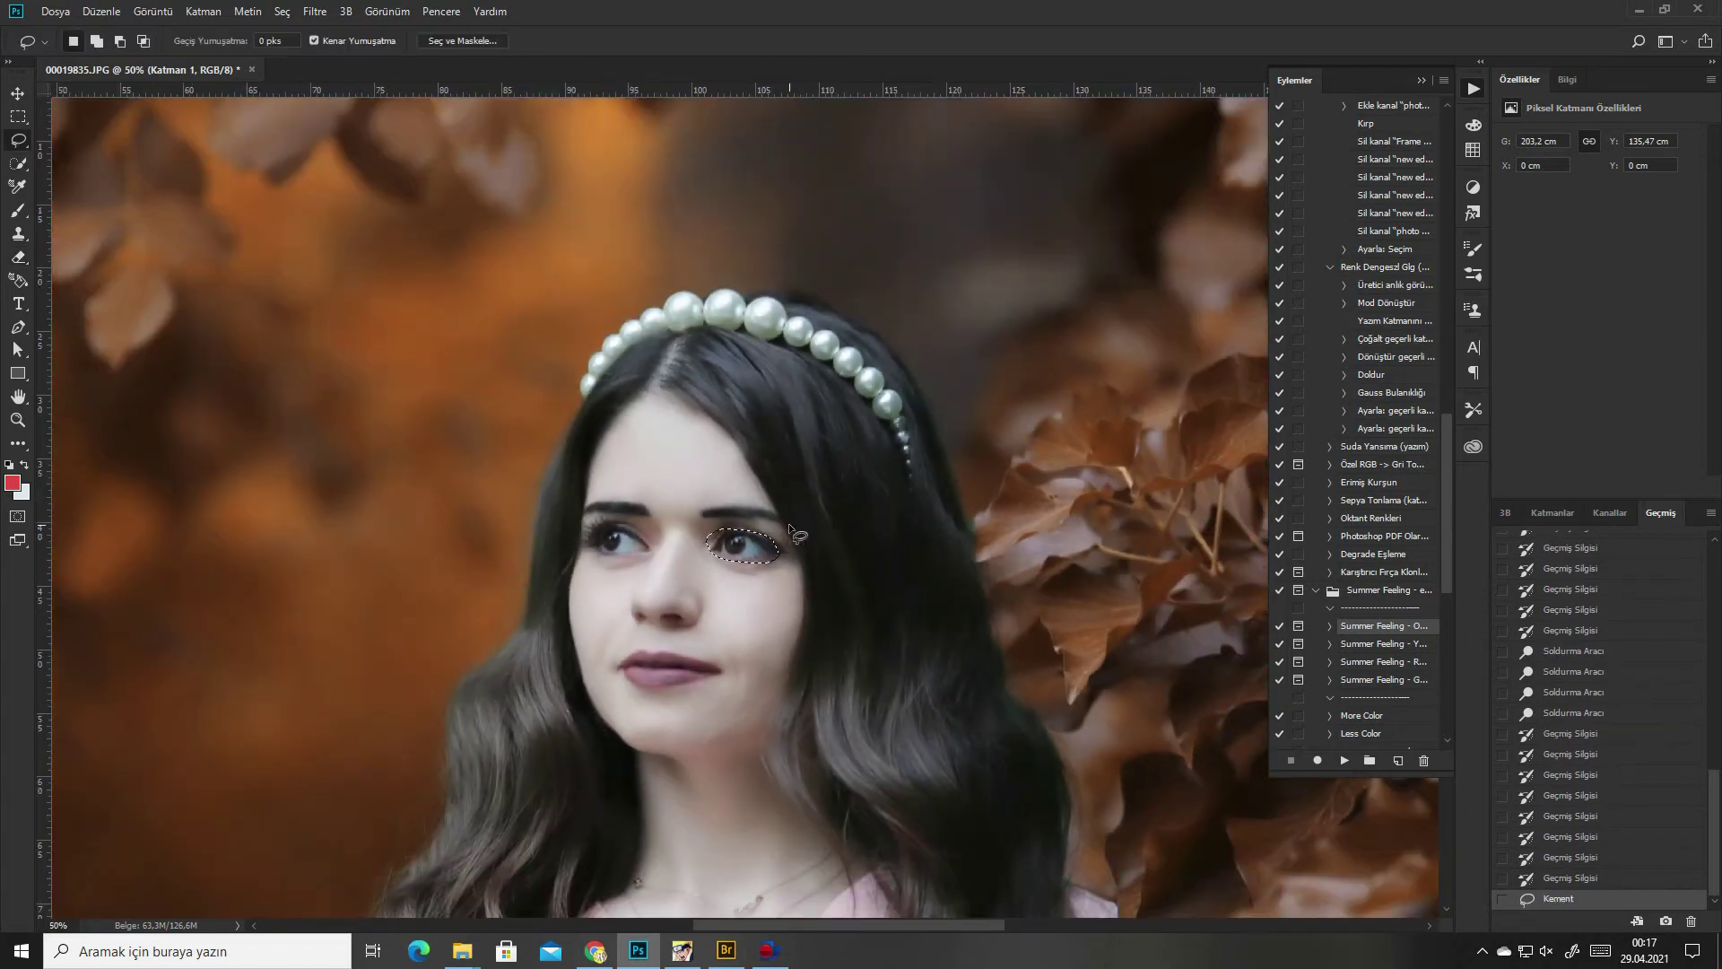
{"action": "scroll", "coordinate": [732, 518], "scroll_direction": "up", "scroll_amount": 1}
{"action": "key", "text": "w"}
{"action": "key", "text": "ctrl+d"}
{"action": "left_click_drag", "start_coordinate": [745, 520], "coordinate": [781, 530]}
{"action": "mouse_move", "coordinate": [758, 538]}
{"action": "left_mouse_down"}
{"action": "mouse_move", "coordinate": [736, 574]}
{"action": "mouse_move", "coordinate": [771, 583]}
{"action": "left_mouse_up"}
{"action": "left_click_drag", "start_coordinate": [650, 547], "coordinate": [708, 570]}
{"action": "key", "text": "ctrl+d"}
Lasso-select both eyes, the eyebrows, the nostrils and the lips
{"action": "key", "text": "l"}
{"action": "left_click_drag", "start_coordinate": [546, 537], "coordinate": [536, 508]}
{"action": "left_click_drag", "start_coordinate": [689, 515], "coordinate": [691, 519]}
{"action": "left_click_drag", "start_coordinate": [593, 650], "coordinate": [639, 657]}
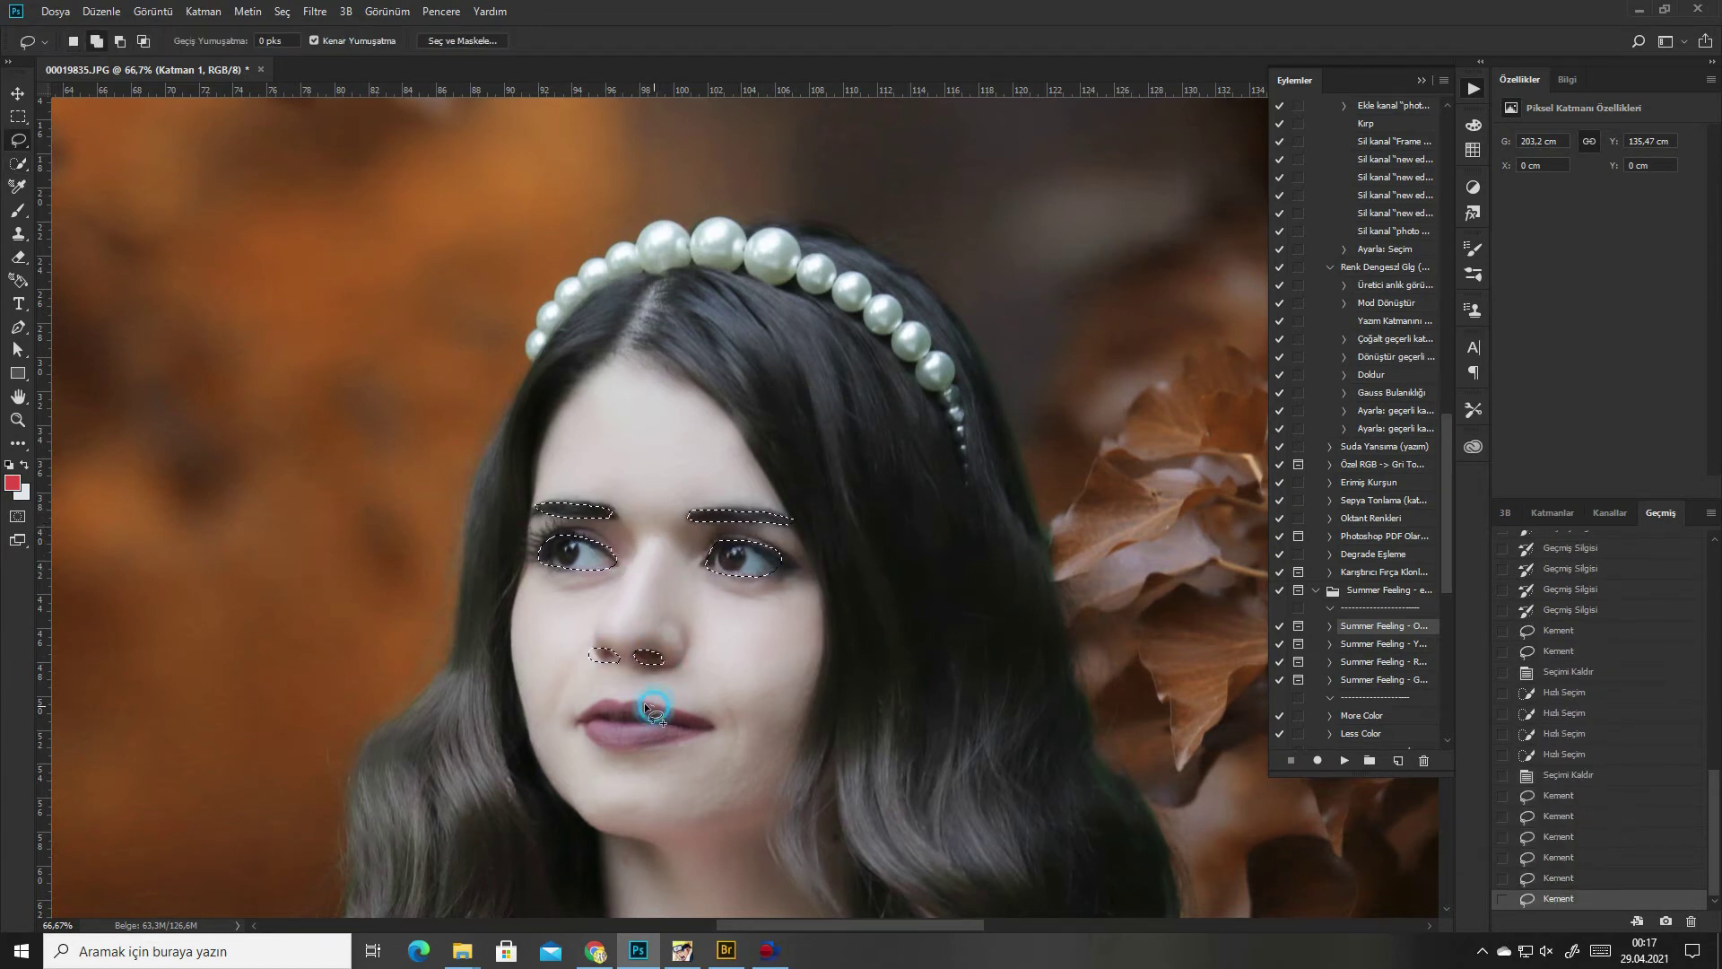
{"action": "mouse_move", "coordinate": [674, 743]}
{"action": "left_mouse_down"}
{"action": "mouse_move", "coordinate": [709, 722]}
{"action": "mouse_move", "coordinate": [588, 718]}
{"action": "mouse_move", "coordinate": [668, 745]}
{"action": "left_mouse_up"}
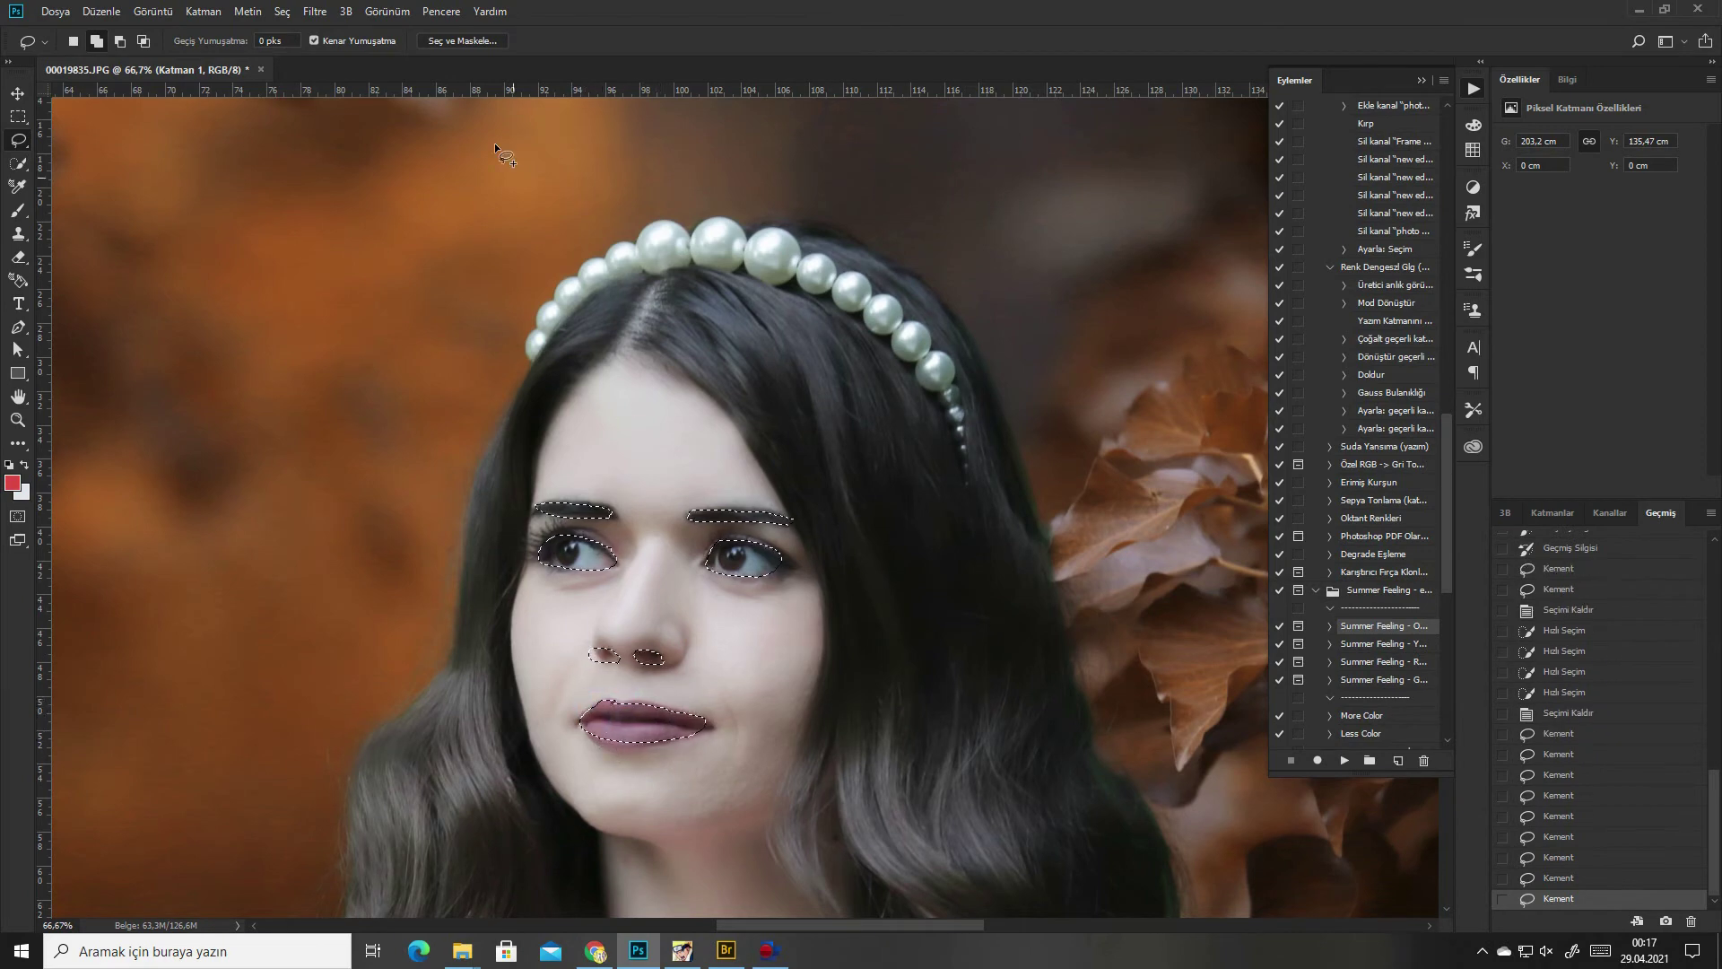
Apply Smart Sharpen to the selected features, deselect, and fit the image in view
{"action": "left_click", "coordinate": [314, 12]}
{"action": "left_click", "coordinate": [592, 351]}
{"action": "left_click", "coordinate": [1189, 662]}
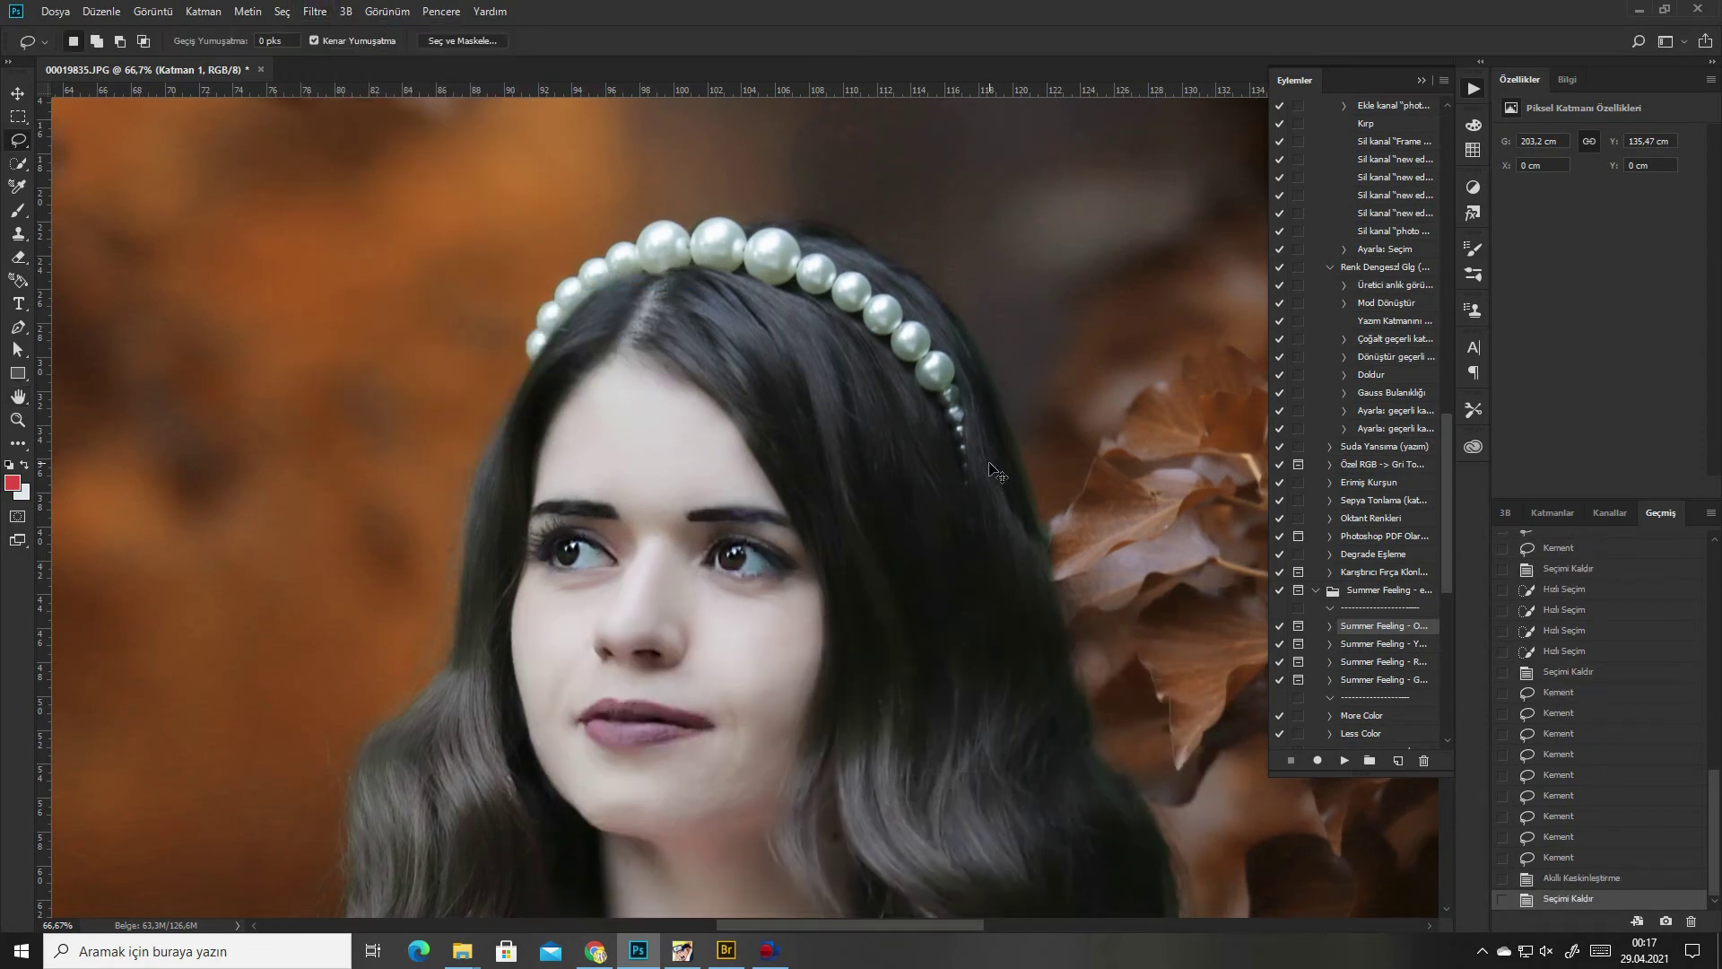
{"action": "key", "text": "ctrl+d"}
{"action": "key", "text": "ctrl+minus"}
{"action": "key", "text": "ctrl+minus"}
Add a Color Lookup adjustment layer using the Soft_Warming.look 3D LUT
{"action": "key", "text": "ctrl+plus"}
{"action": "left_click", "coordinate": [1552, 512]}
{"action": "left_click", "coordinate": [1620, 921]}
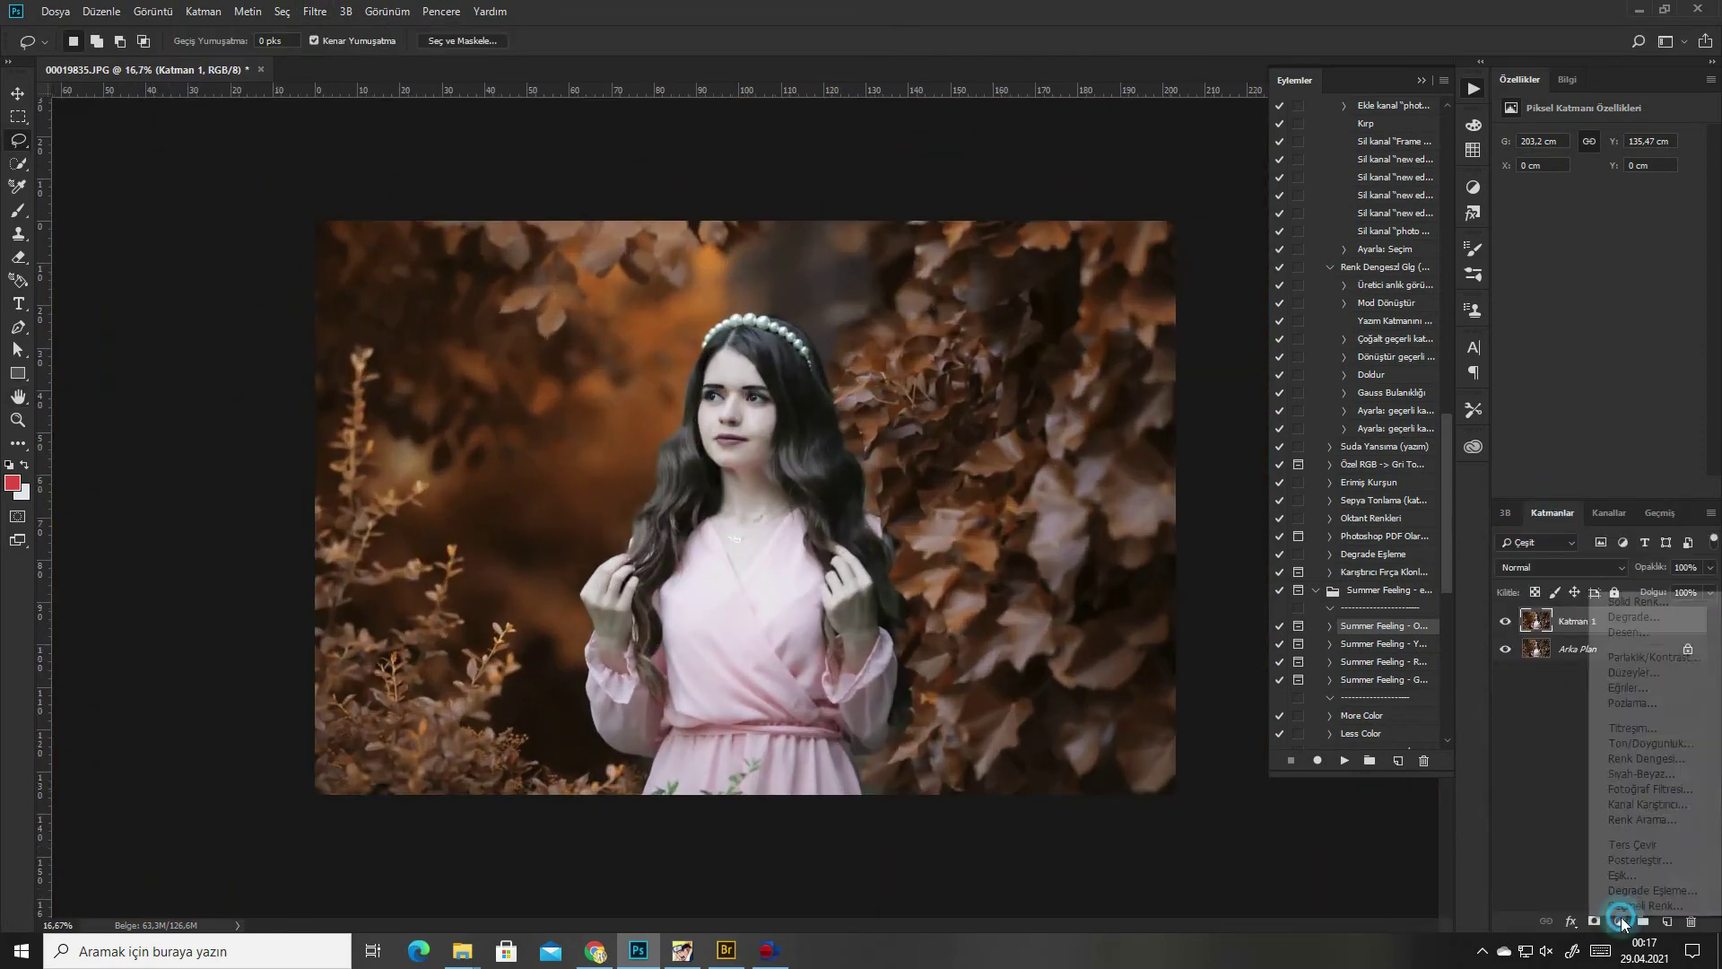
{"action": "left_click", "coordinate": [1653, 819]}
{"action": "left_click", "coordinate": [1645, 140]}
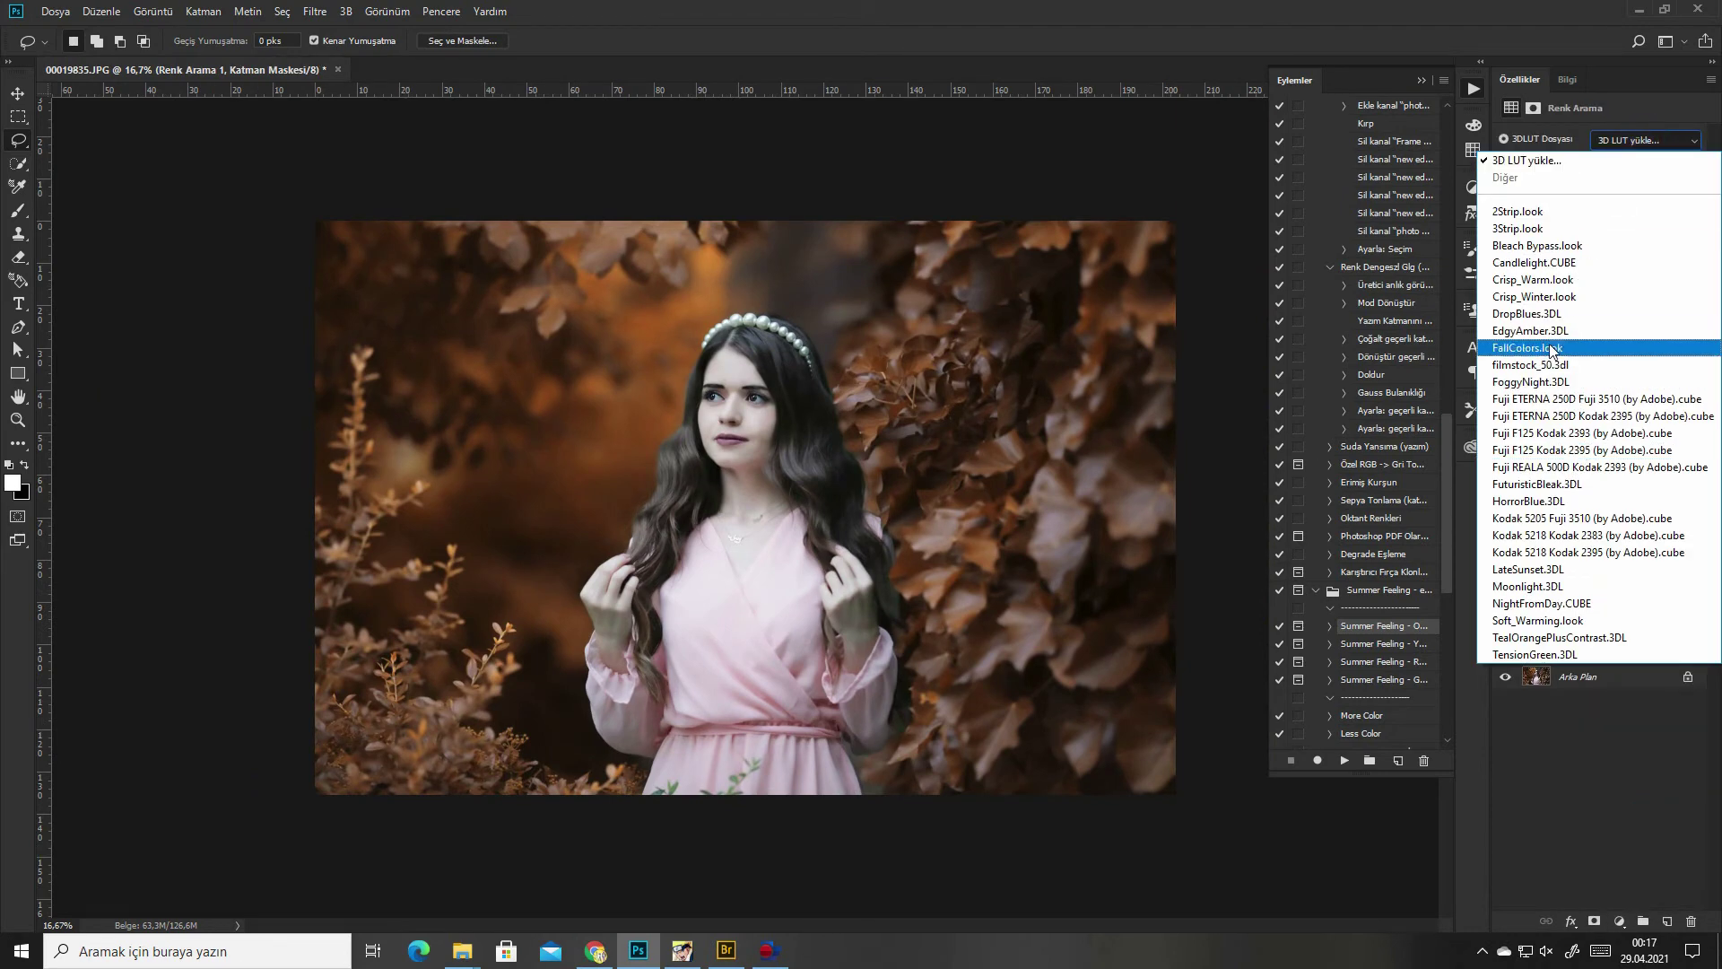
{"action": "left_click", "coordinate": [1537, 518]}
Step through 3D LUT looks to FallColors.look, then merge the visible layers
{"action": "key", "text": "Down"}
{"action": "key", "text": "Down"}
{"action": "key", "text": "Down"}
{"action": "key", "text": "Down"}
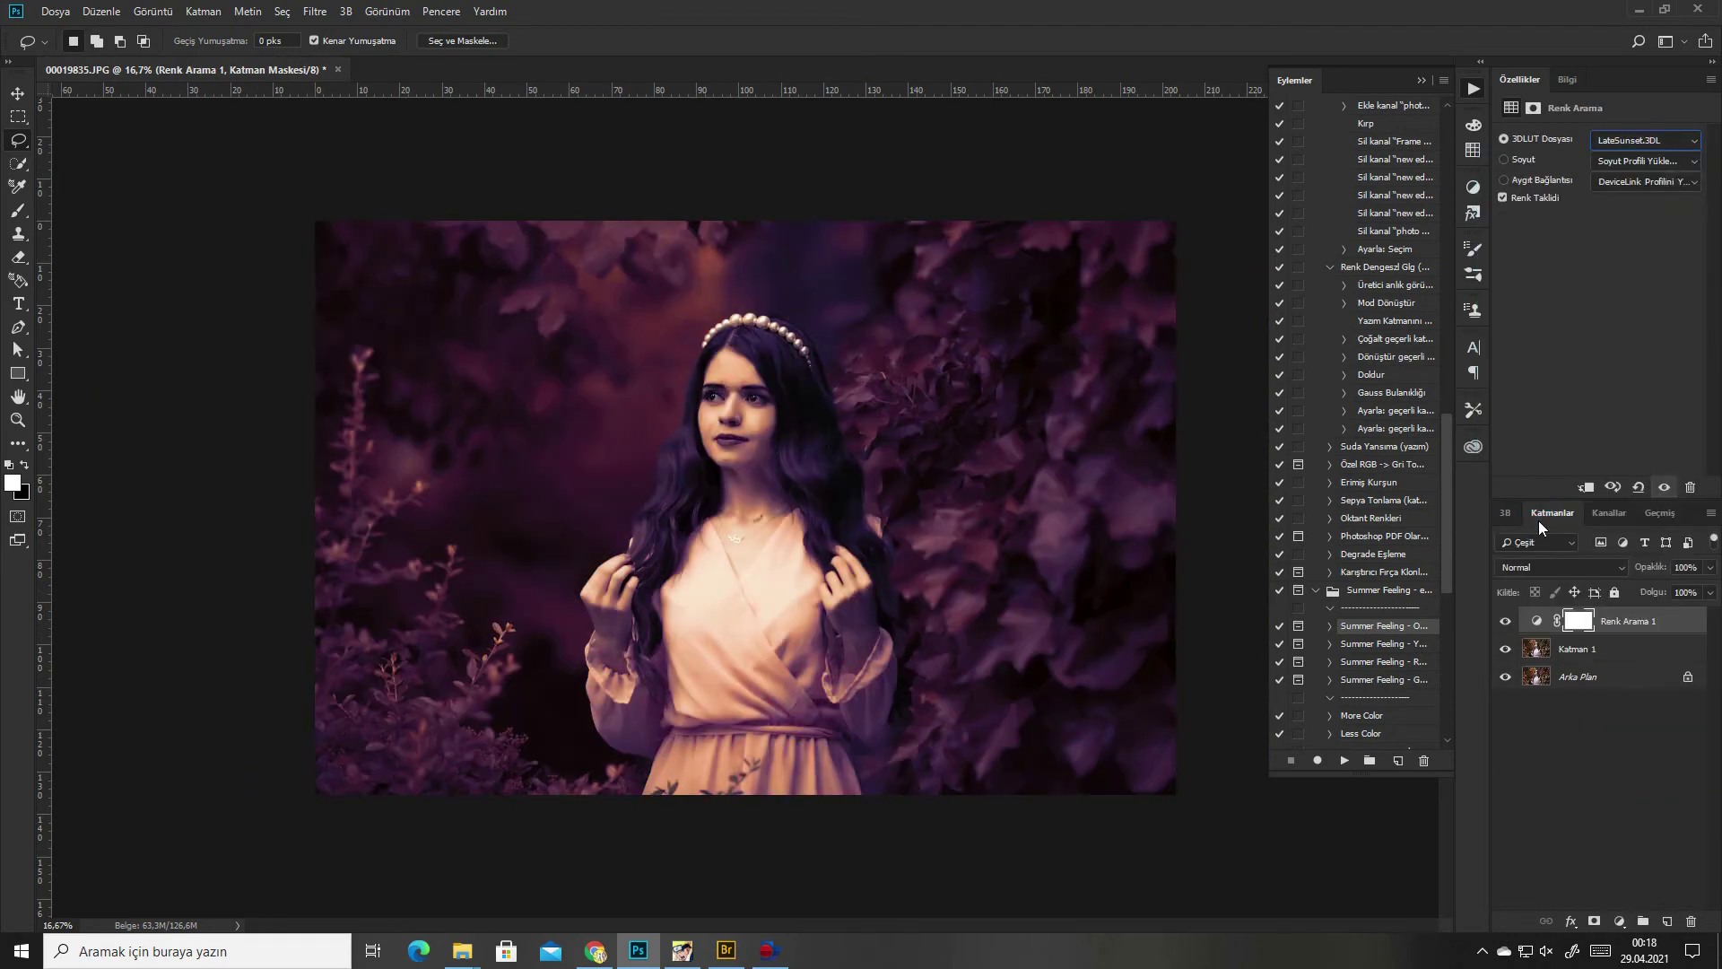
{"action": "key", "text": "Down"}
{"action": "key", "text": "Down"}
{"action": "key", "text": "Down"}
{"action": "key", "text": "Down"}
{"action": "key", "text": "Down"}
{"action": "key", "text": "Down"}
{"action": "key", "text": "Down"}
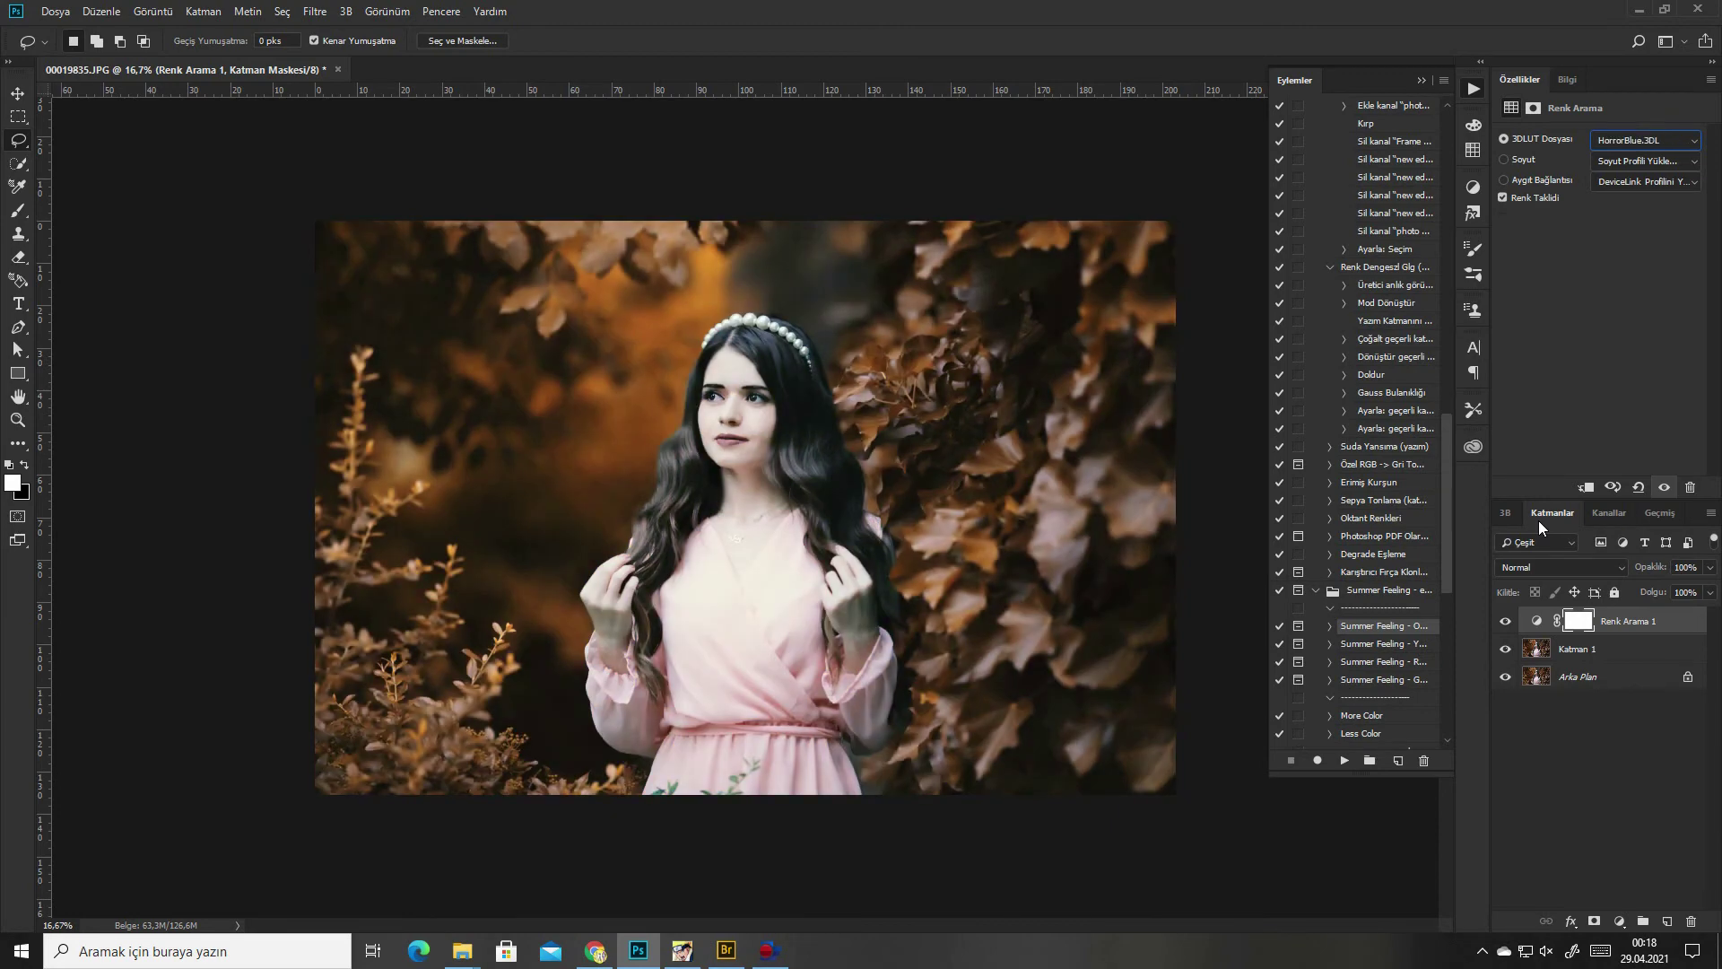
{"action": "key", "text": "Down"}
{"action": "key", "text": "Down"}
{"action": "key", "text": "Up"}
{"action": "key", "text": "Up"}
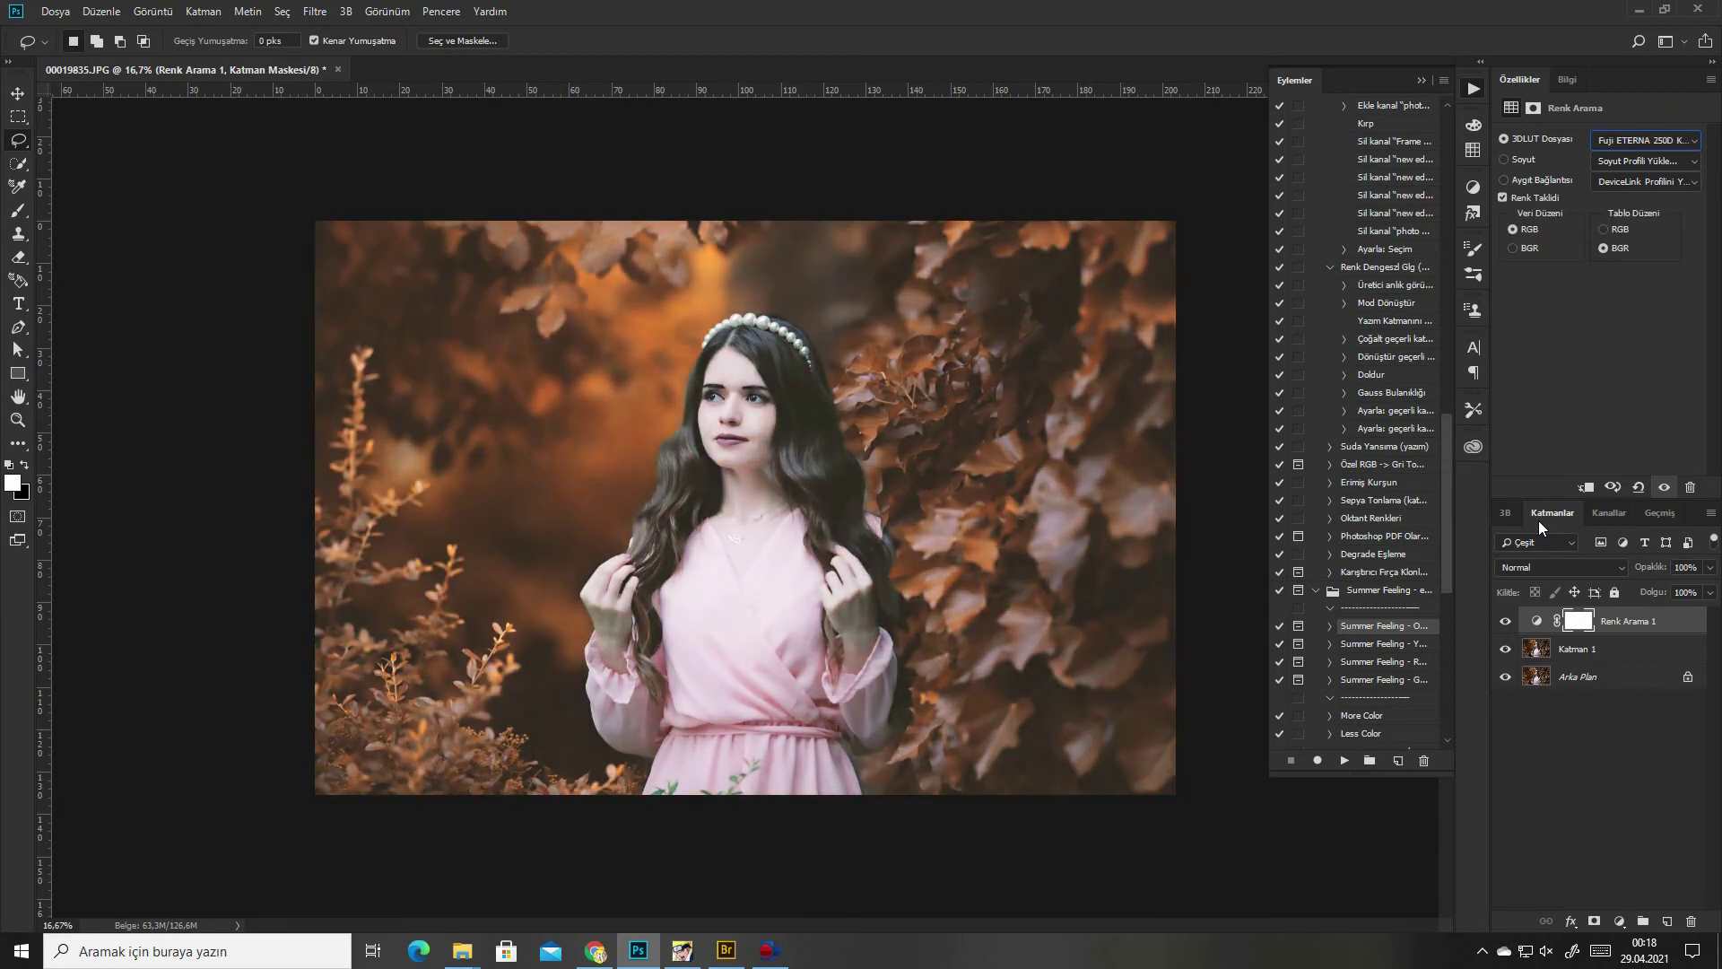
{"action": "key", "text": "Up"}
{"action": "key", "text": "Up"}
{"action": "key", "text": "Up"}
{"action": "key", "text": "Up"}
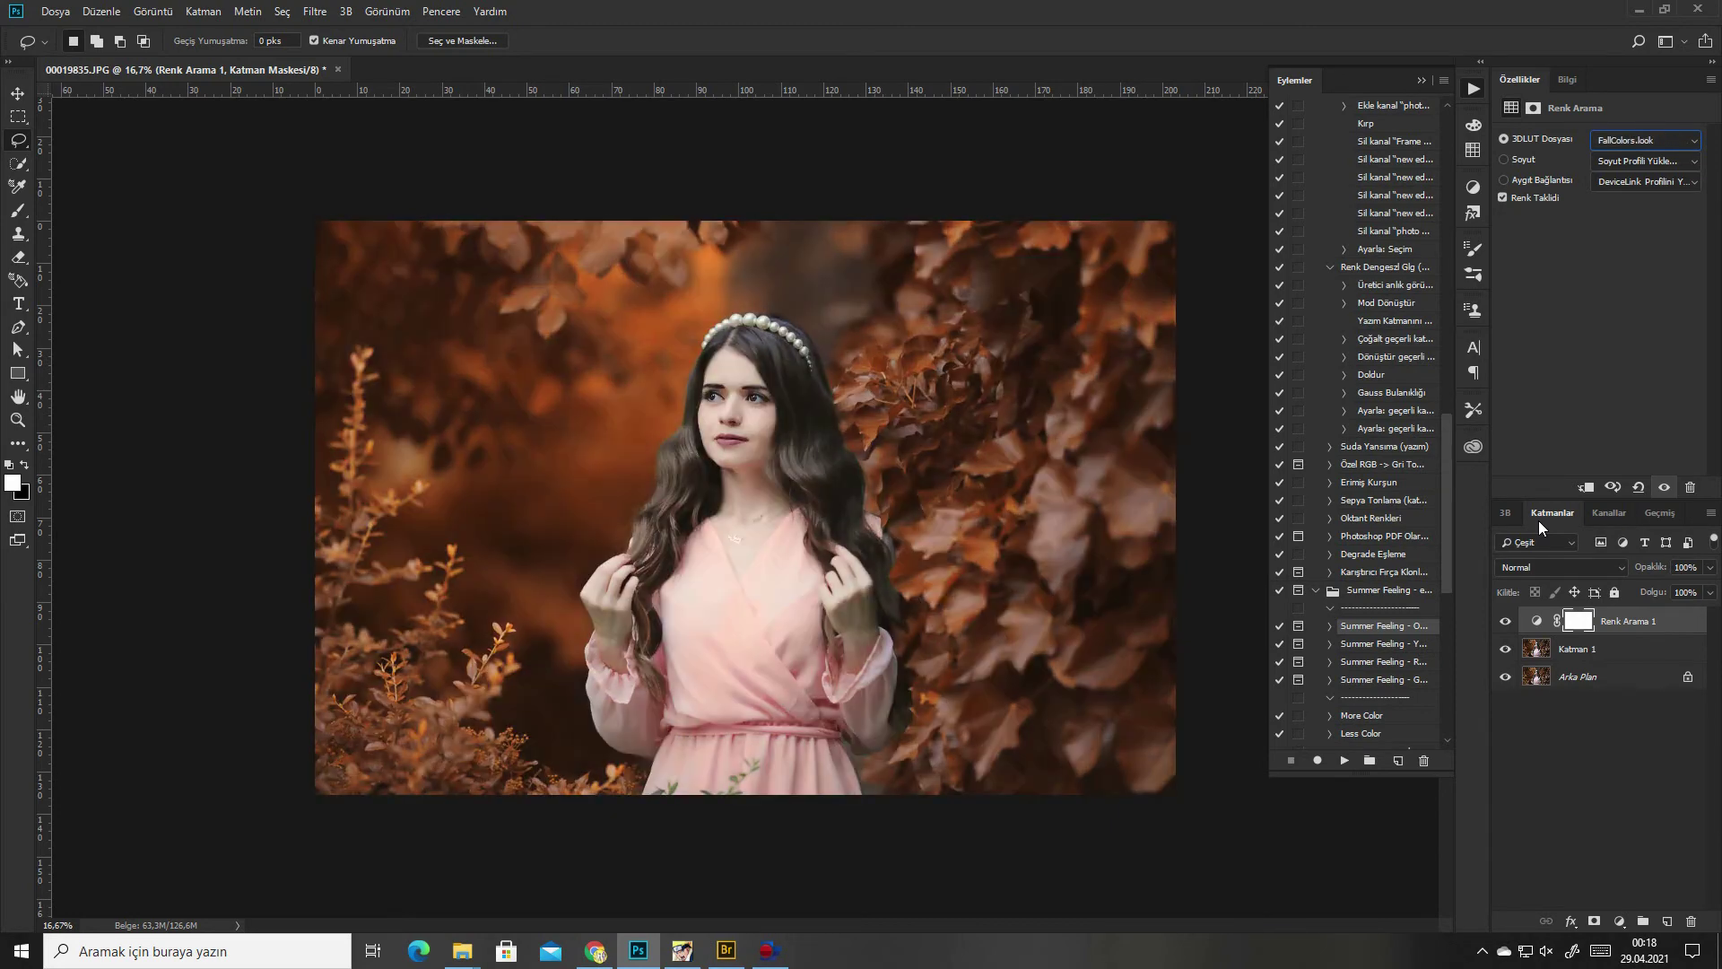
{"action": "left_click", "coordinate": [1601, 648]}
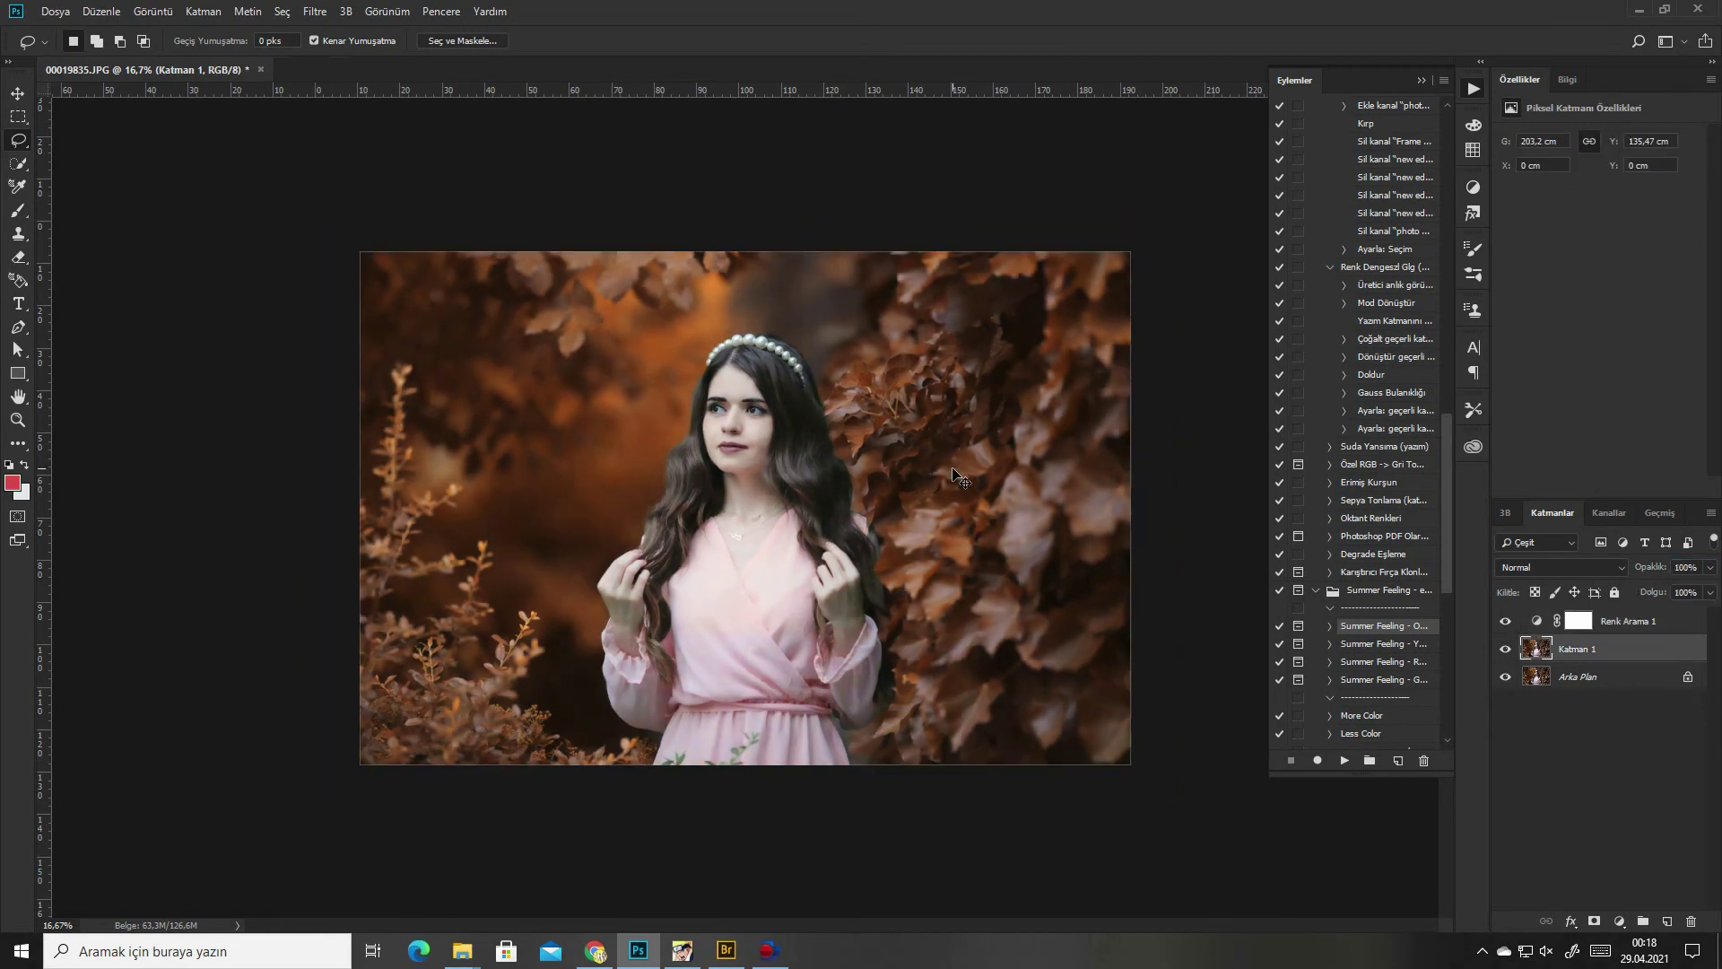
{"action": "key", "text": "ctrl+shift+e"}
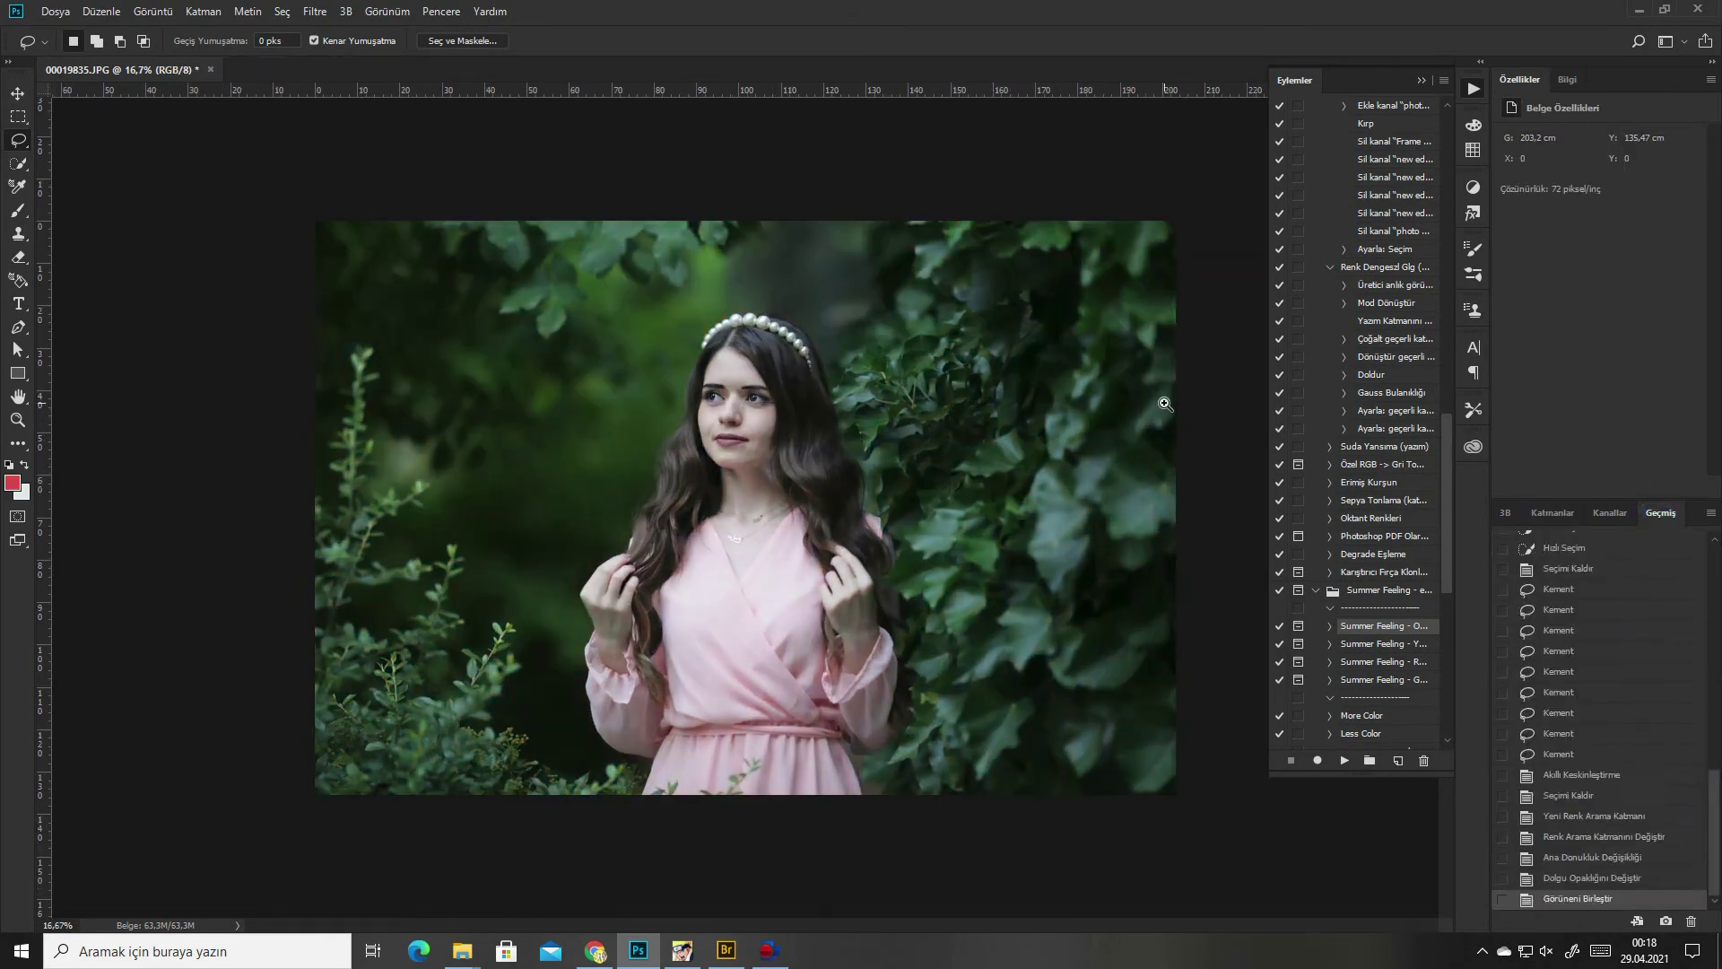
Compare the graded edit with the original, then zoom in on the dress hem
{"action": "key", "text": "ctrl+z"}
{"action": "key", "text": "ctrl+shift+z"}
{"action": "key", "text": "ctrl+z"}
{"action": "key", "text": "ctrl+plus"}
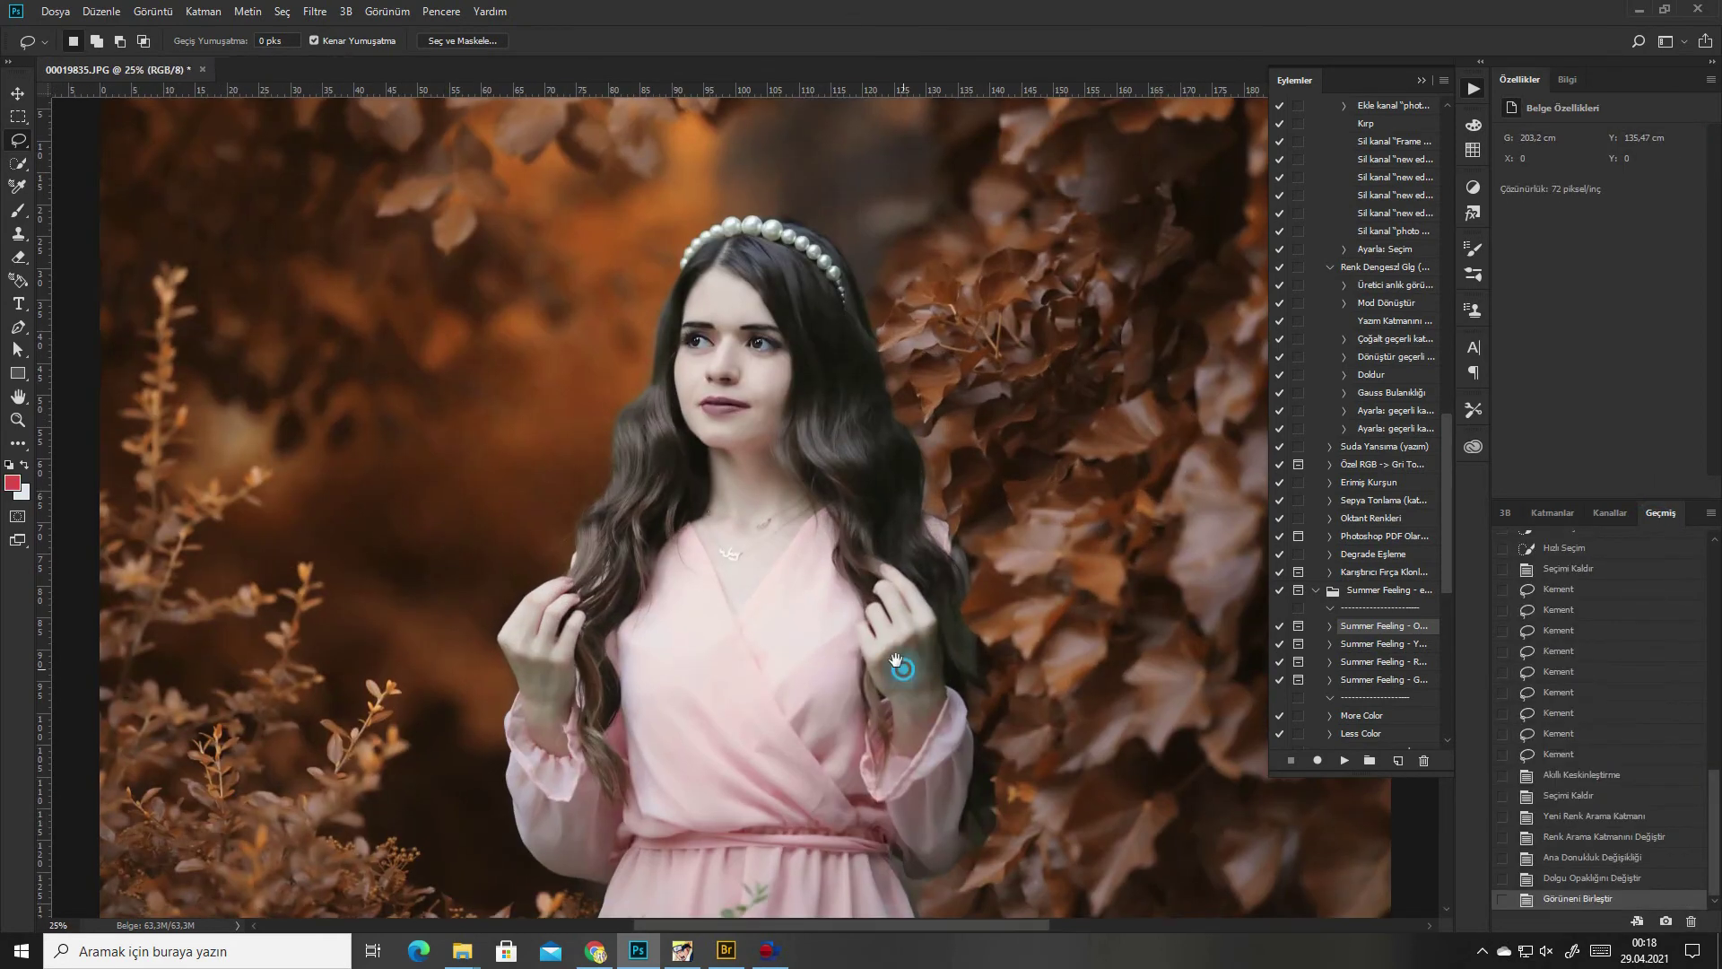
{"action": "left_click_drag", "start_coordinate": [896, 664], "coordinate": [869, 477]}
Heal away the dark leaves and stems at the pink dress hem with the Spot Healing Brush
{"action": "key", "text": "ctrl+plus"}
{"action": "key", "text": "j"}
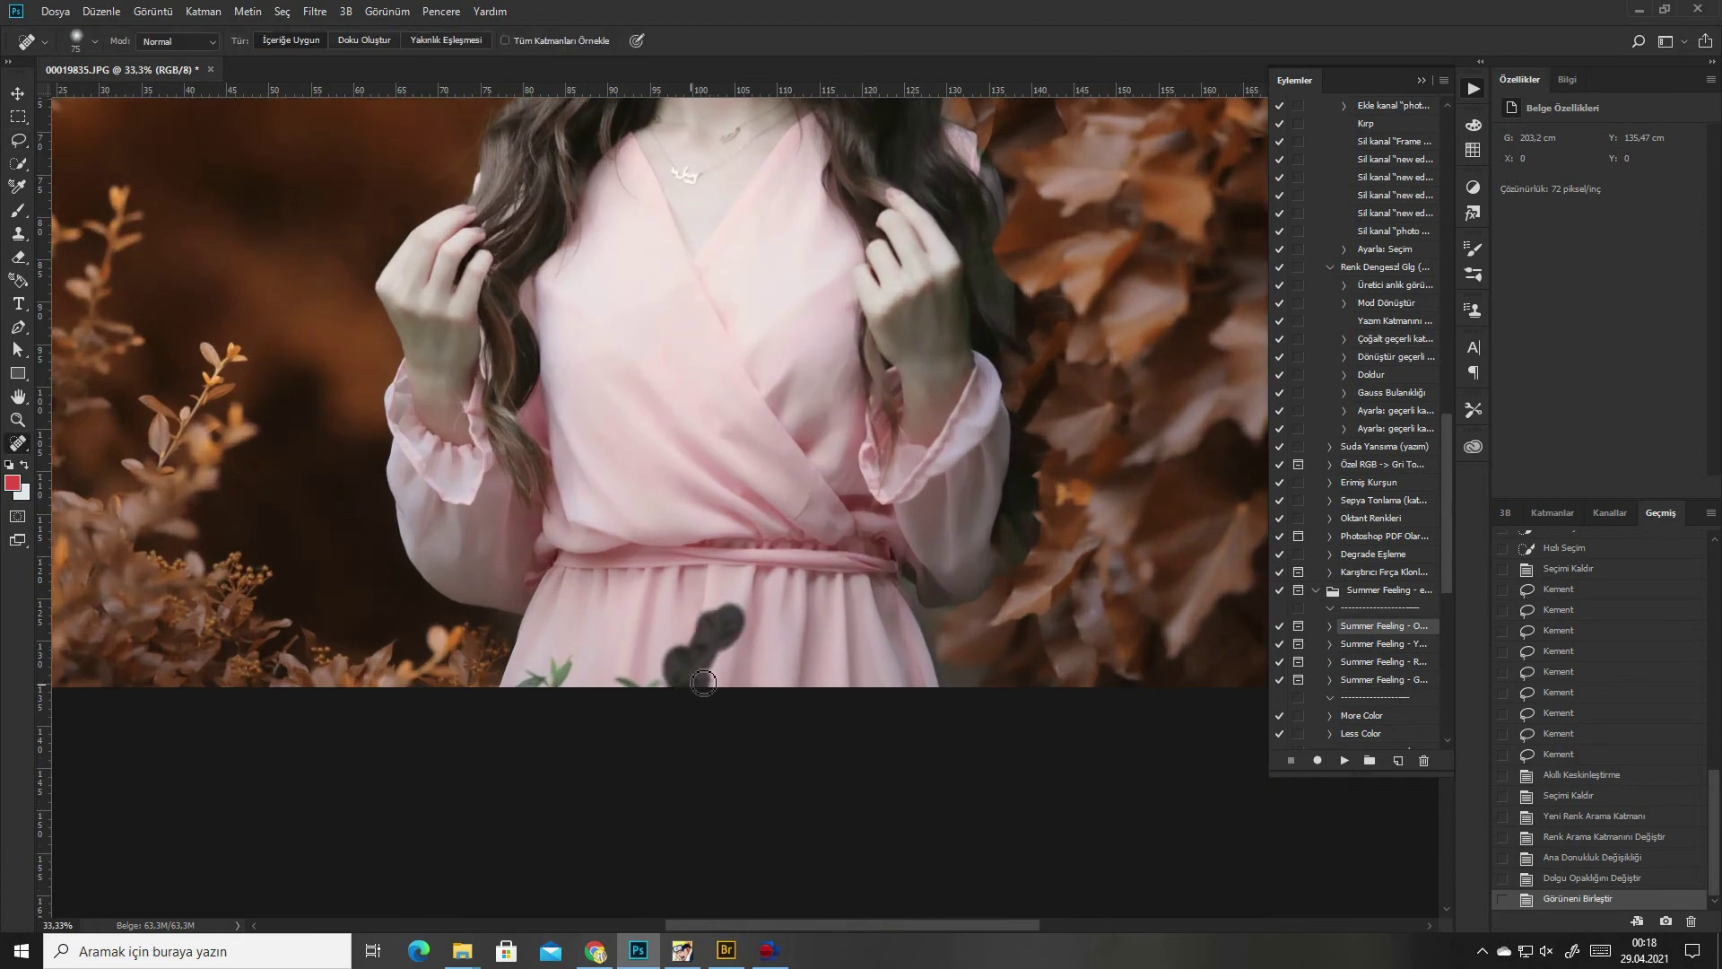
{"action": "mouse_move", "coordinate": [703, 682]}
{"action": "left_mouse_down"}
{"action": "mouse_move", "coordinate": [583, 680]}
{"action": "mouse_move", "coordinate": [611, 684]}
{"action": "left_mouse_up"}
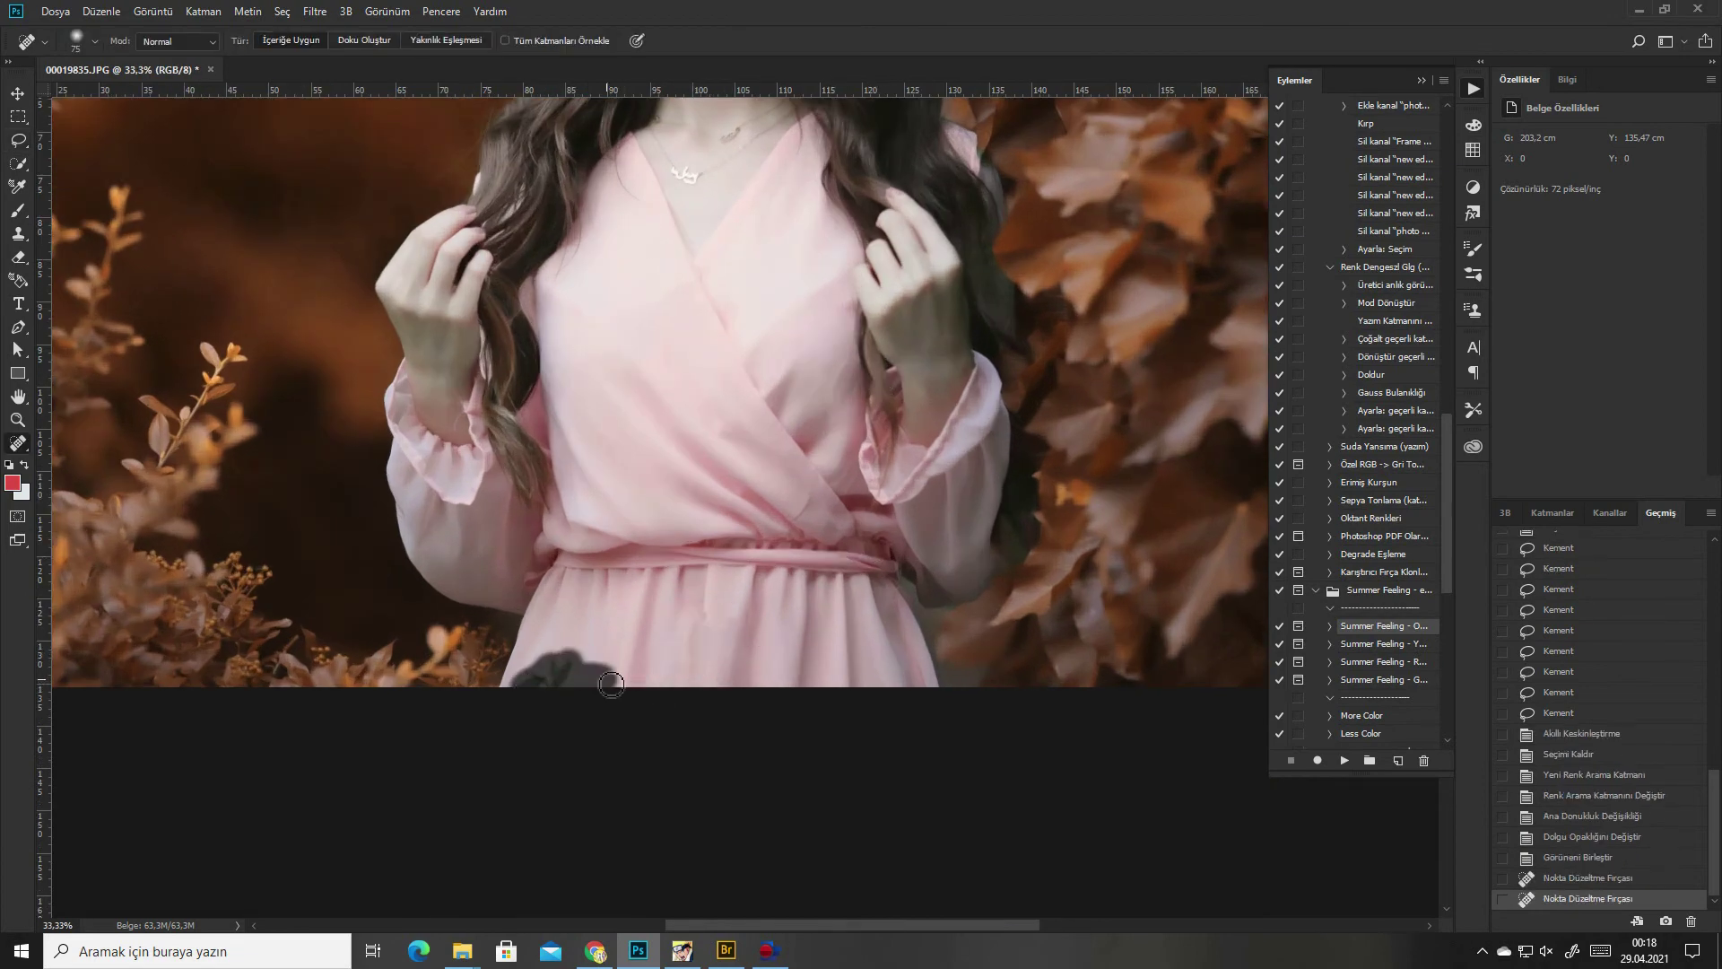
{"action": "key", "text": "ctrl+minus"}
{"action": "key", "text": "ctrl+minus"}
{"action": "key", "text": "l"}
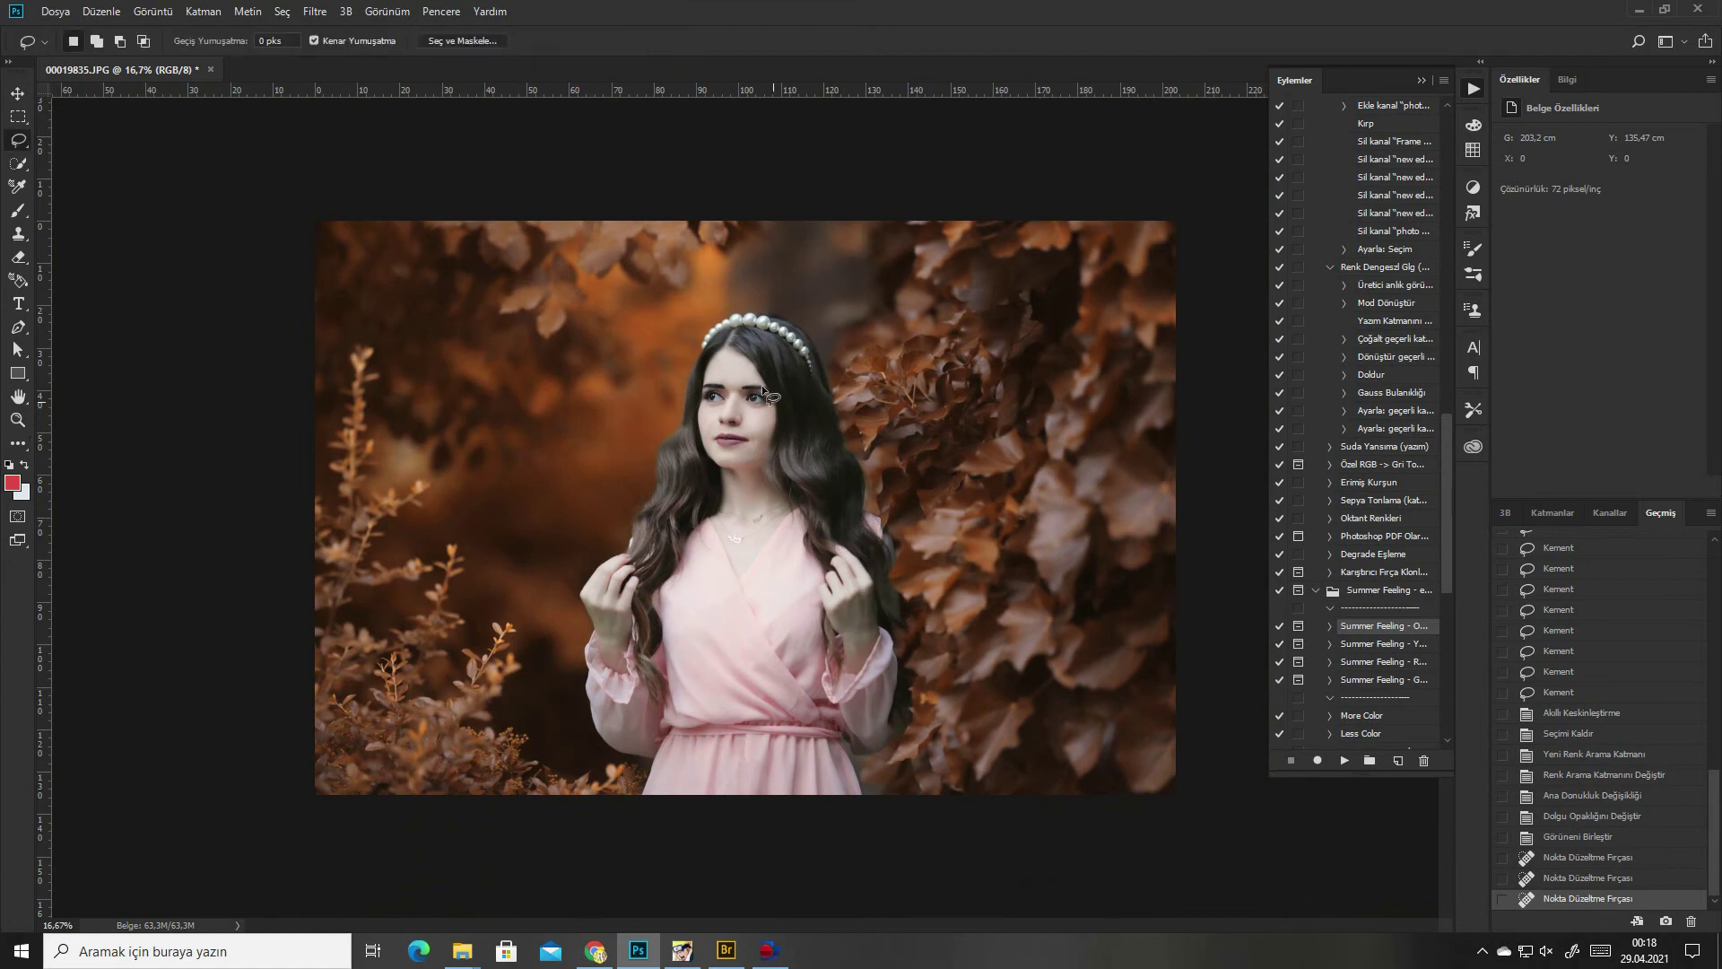
{"action": "left_click", "coordinate": [283, 11]}
Lasso an oval around the woman and feather the selection
{"action": "left_click", "coordinate": [323, 233]}
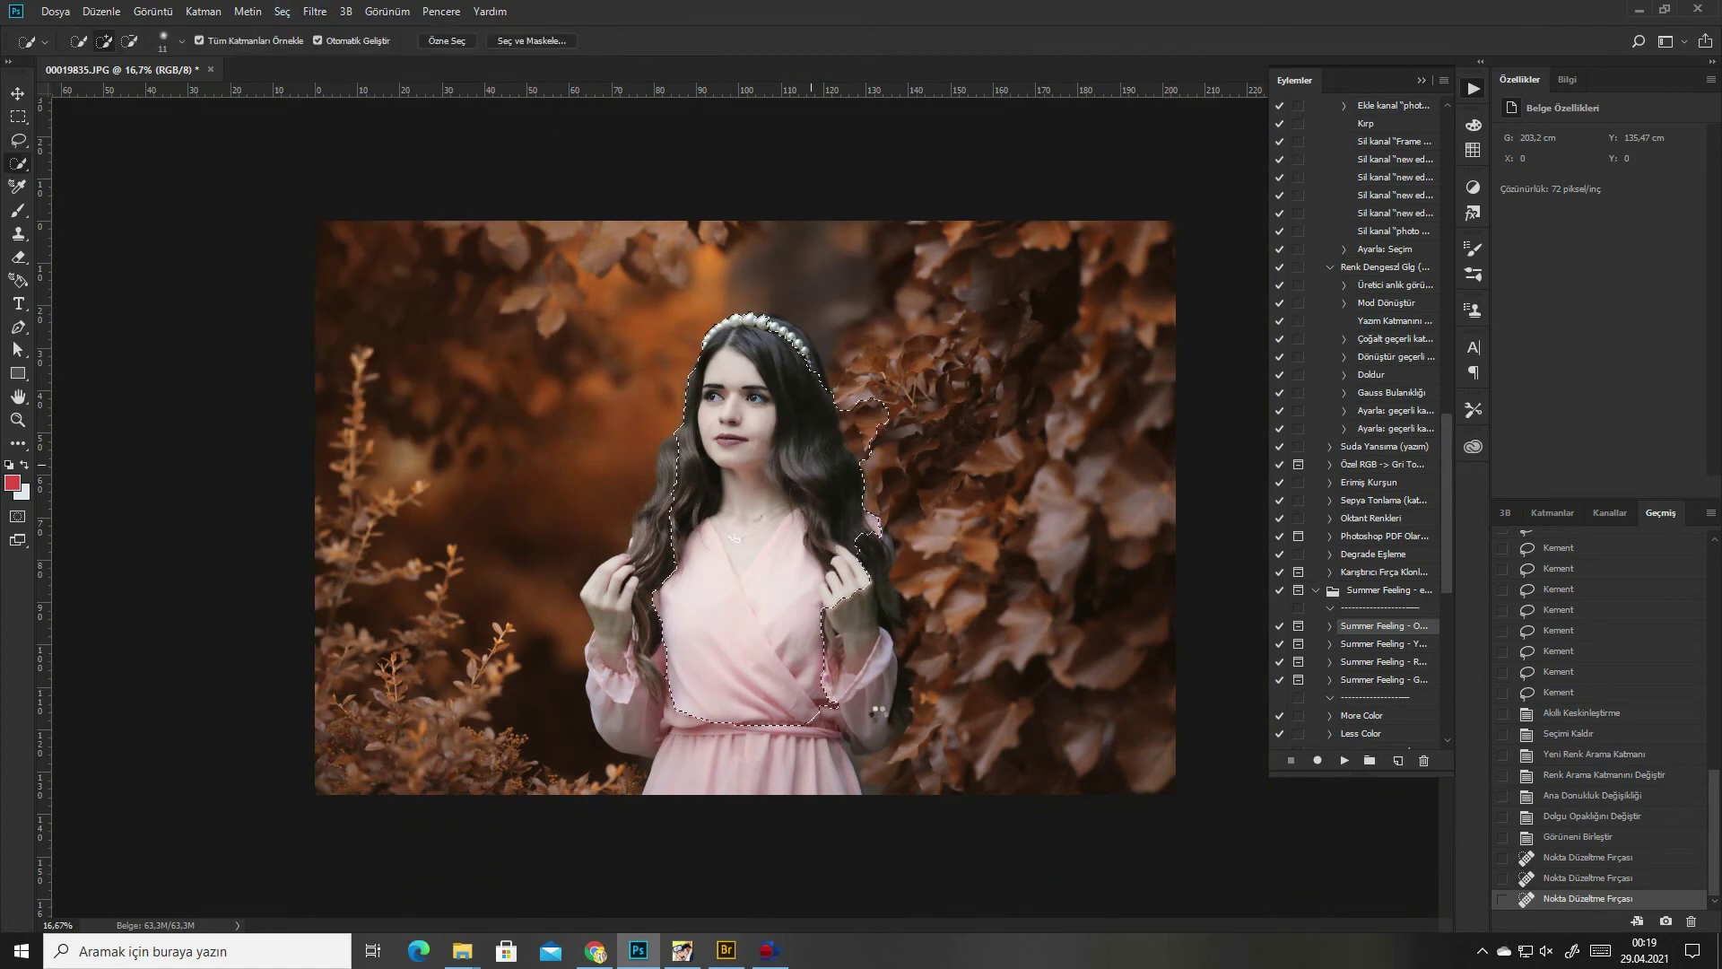
{"action": "key", "text": "l"}
{"action": "left_click_drag", "start_coordinate": [915, 789], "coordinate": [600, 793]}
{"action": "key", "text": "shift+F6"}
{"action": "key", "text": "Return"}
Invert the selection and darken the background midtones with Levels
{"action": "key", "text": "ctrl+shift+i"}
{"action": "key", "text": "ctrl+l"}
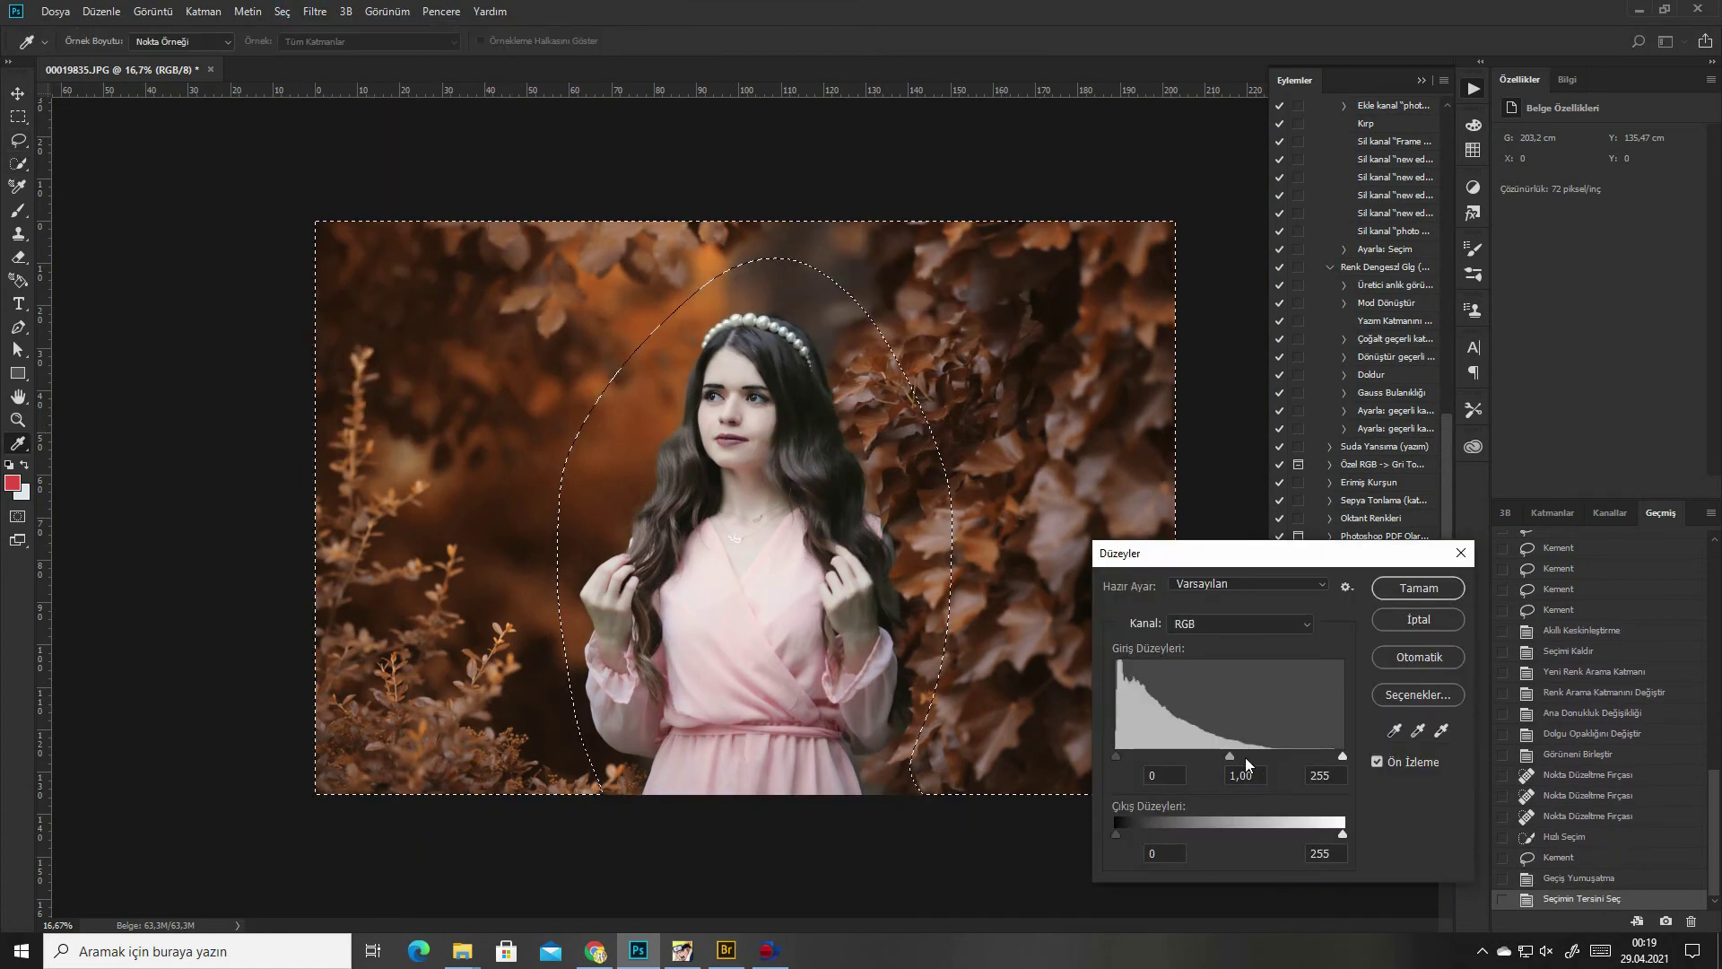
{"action": "left_click_drag", "start_coordinate": [1247, 764], "coordinate": [1269, 761]}
{"action": "left_click", "coordinate": [1418, 588]}
{"action": "key", "text": "ctrl+d"}
Restore and re-feather the inverted selection, then darken the background again with Levels midtones 0,86
{"action": "key", "text": "w"}
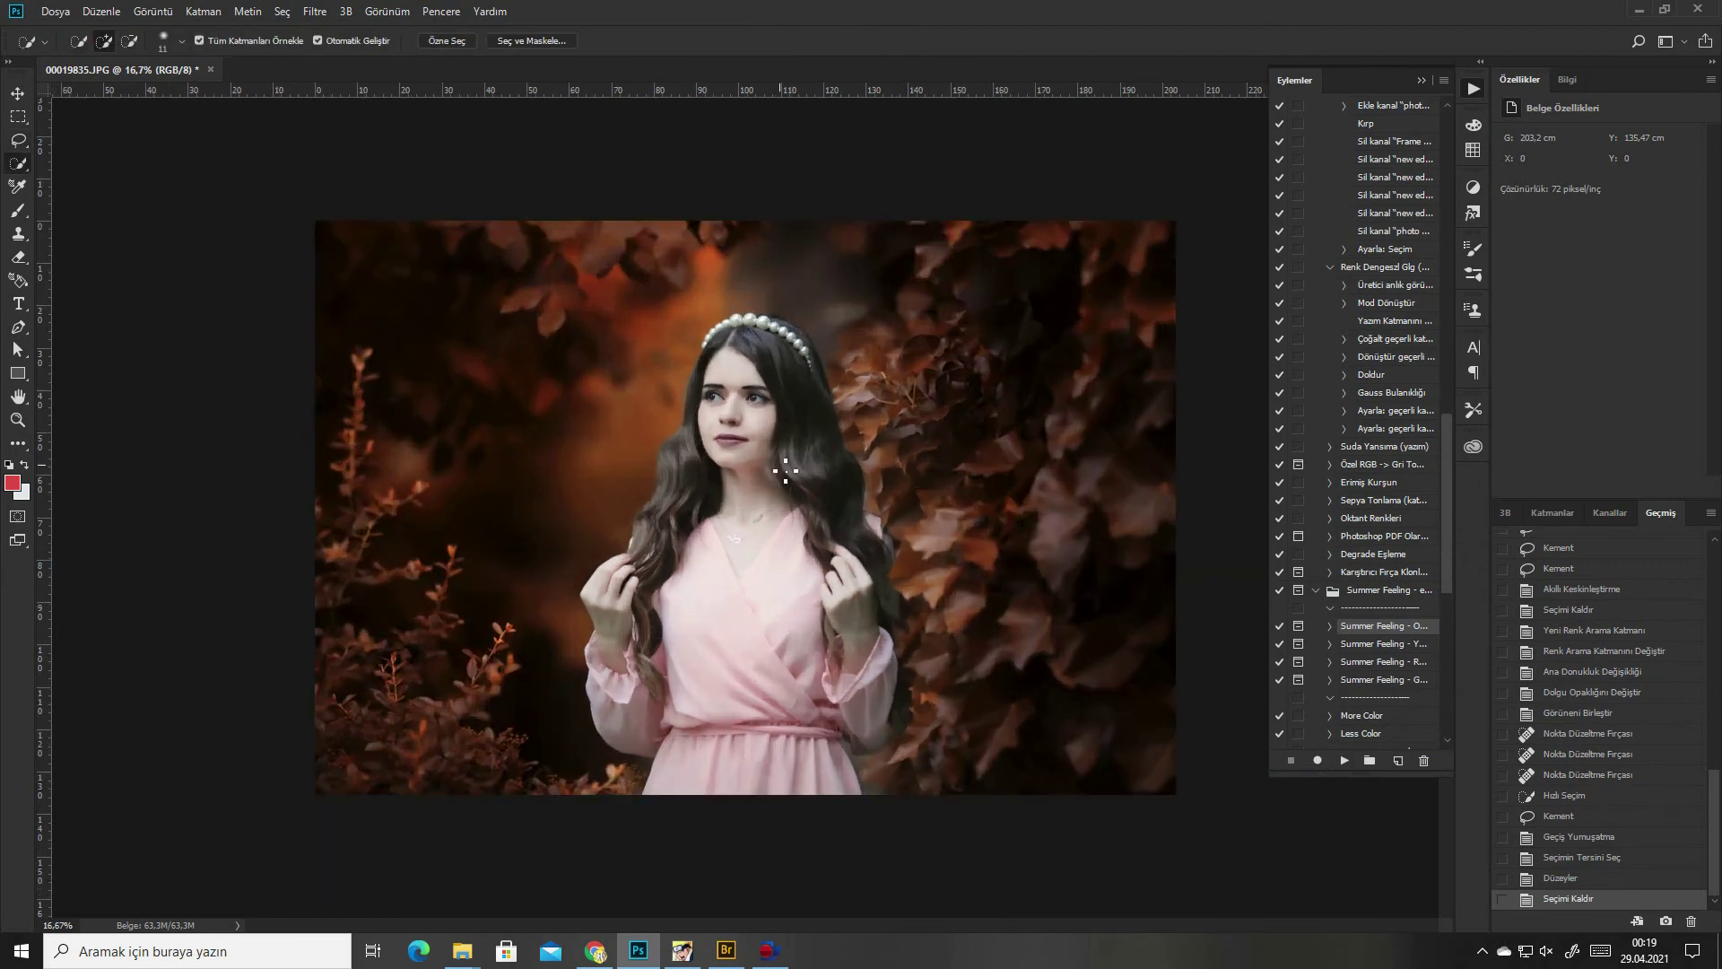
{"action": "key", "text": "ctrl+z"}
{"action": "key", "text": "ctrl+shift+i"}
{"action": "key", "text": "shift+F6"}
{"action": "key", "text": "Return"}
{"action": "key", "text": "ctrl+l"}
{"action": "left_click_drag", "start_coordinate": [1229, 757], "coordinate": [1241, 756]}
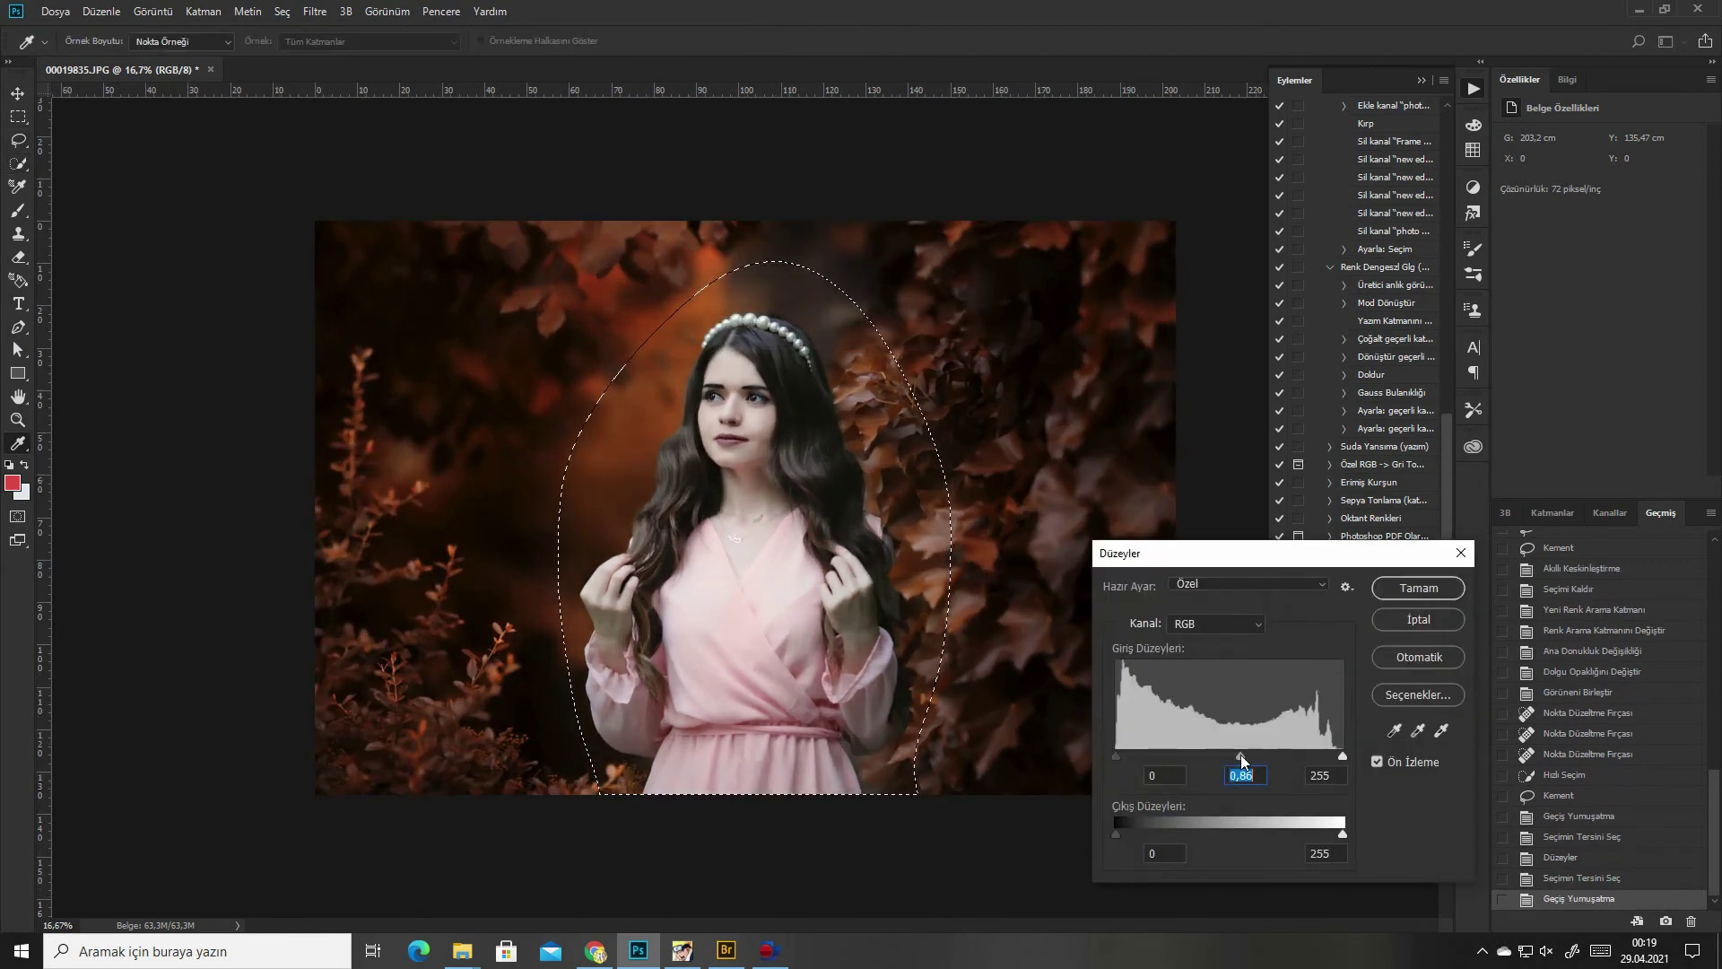
{"action": "key", "text": "Return"}
{"action": "key", "text": "ctrl+d"}
Zoom in on the woman and launch the Camera Raw filter
{"action": "key", "text": "ctrl+plus"}
{"action": "left_click", "coordinate": [314, 10]}
{"action": "left_click", "coordinate": [386, 123]}
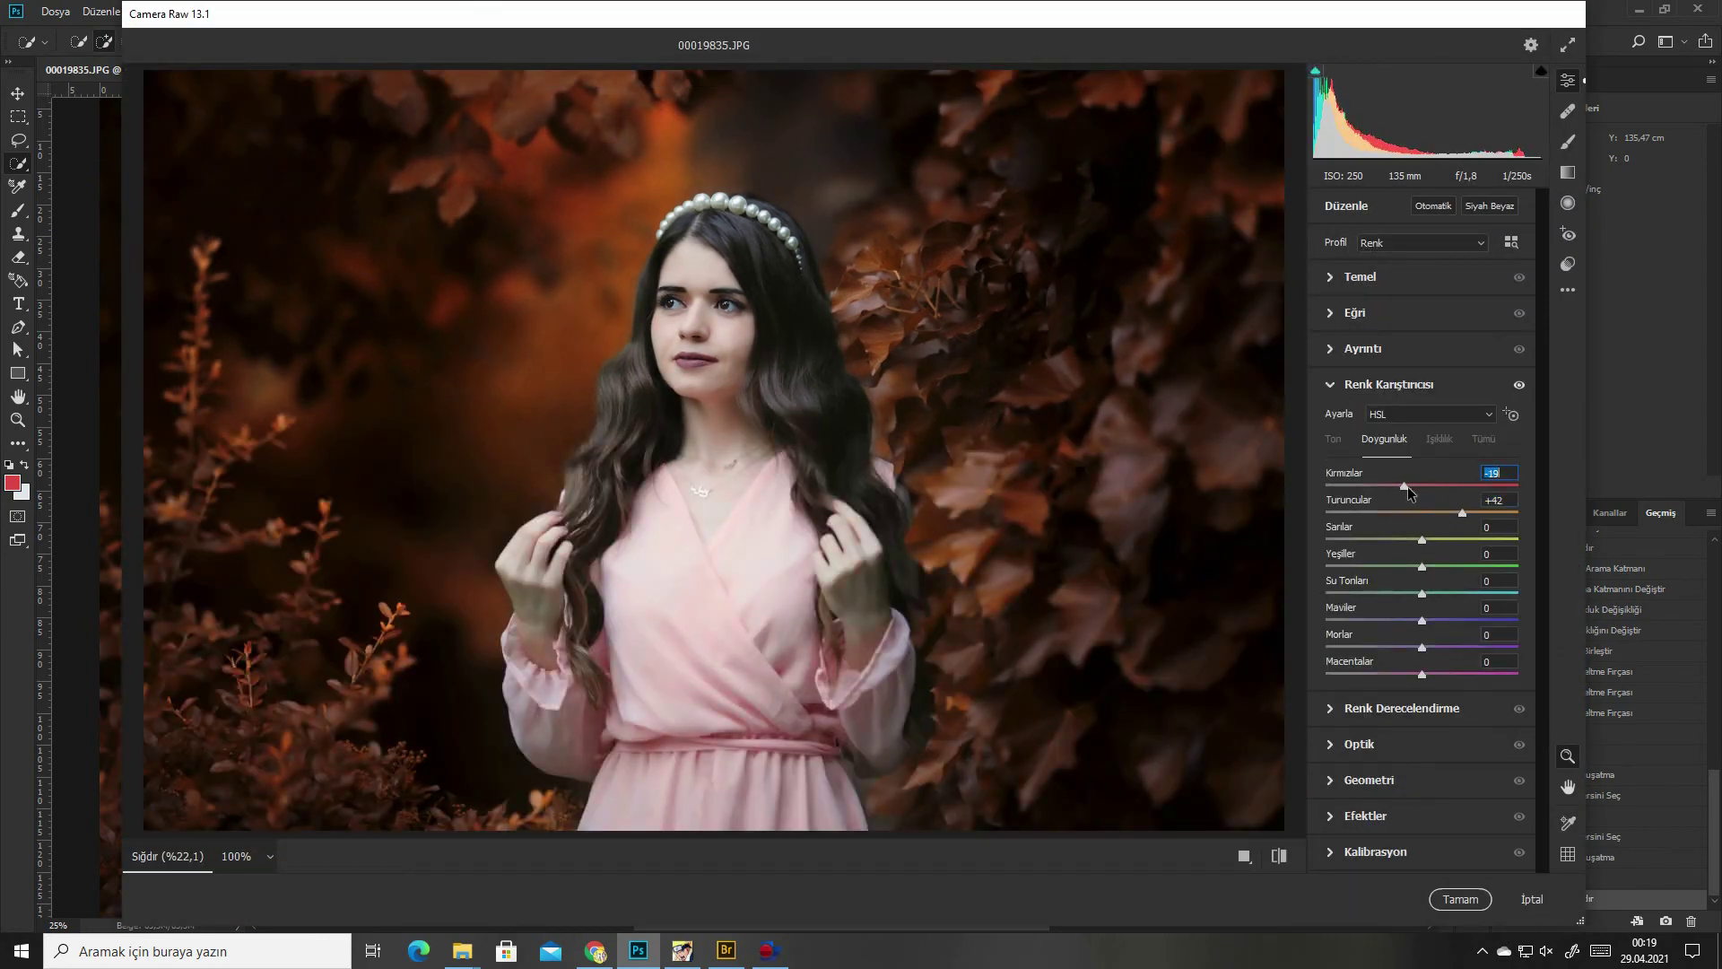
In Camera Raw, set Reds saturation +29, brighten oranges, add a -29 vignette, then compare with the original
{"action": "mouse_move", "coordinate": [1397, 494]}
{"action": "left_mouse_down"}
{"action": "mouse_move", "coordinate": [1452, 541]}
{"action": "mouse_move", "coordinate": [1448, 513]}
{"action": "left_mouse_up"}
{"action": "left_click", "coordinate": [1444, 439]}
{"action": "left_click", "coordinate": [1390, 816]}
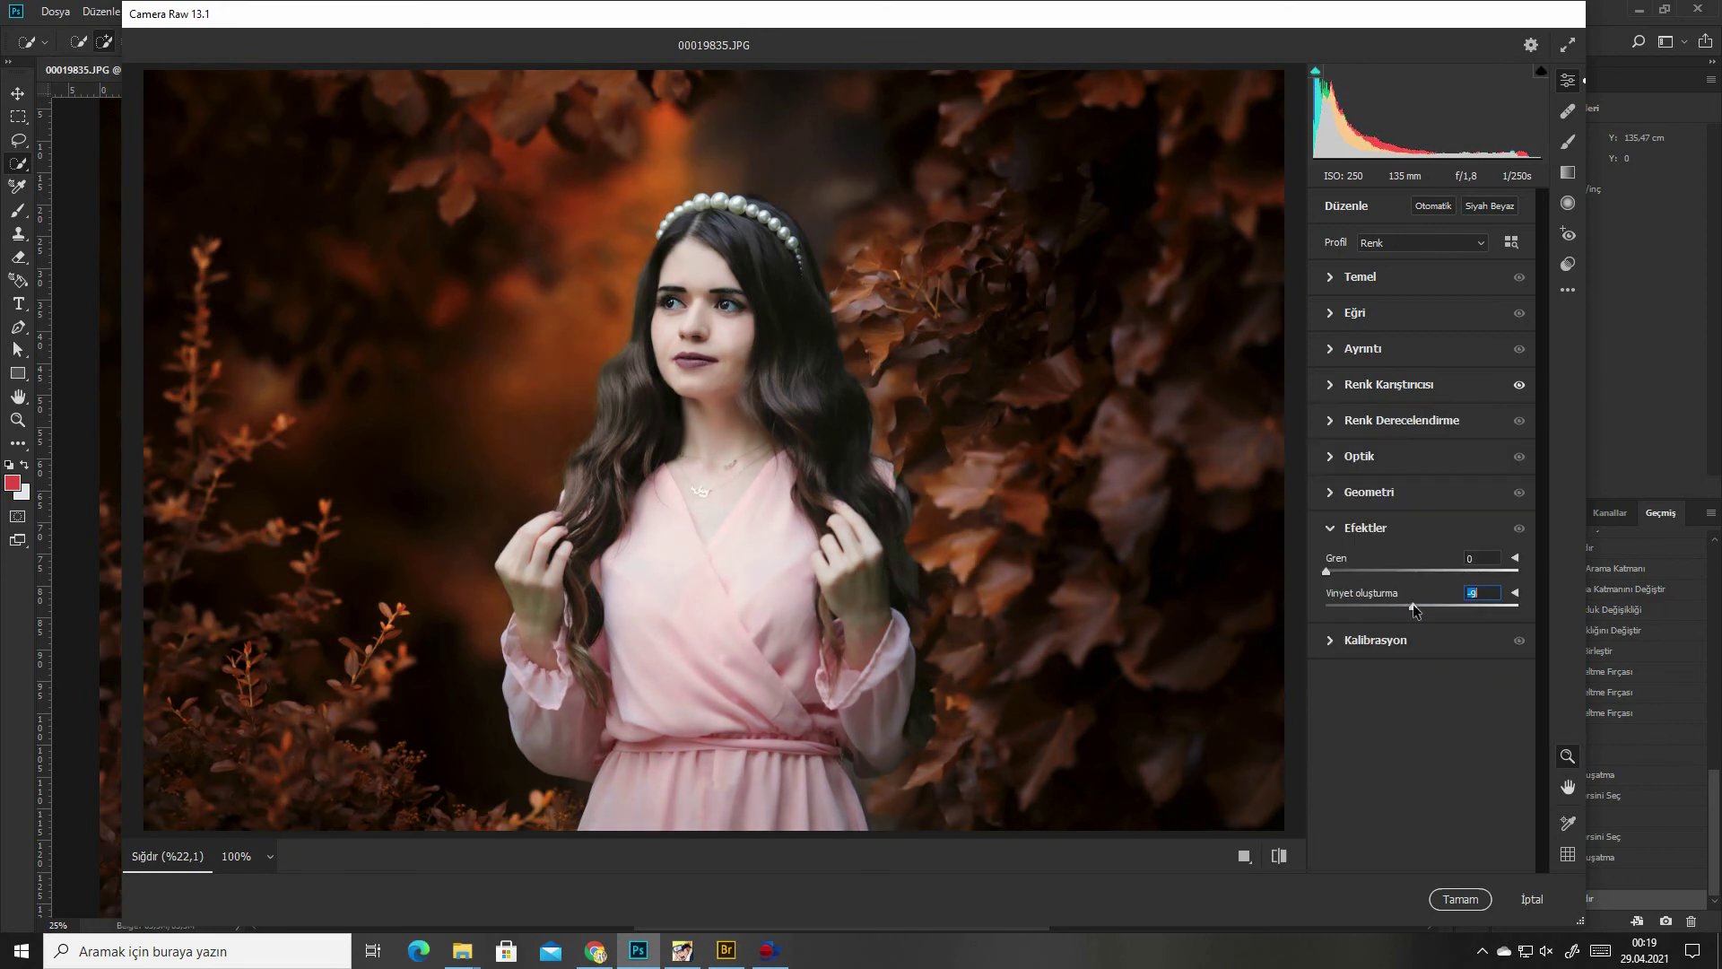
{"action": "left_click_drag", "start_coordinate": [1422, 605], "coordinate": [1396, 607]}
{"action": "left_click", "coordinate": [1461, 899]}
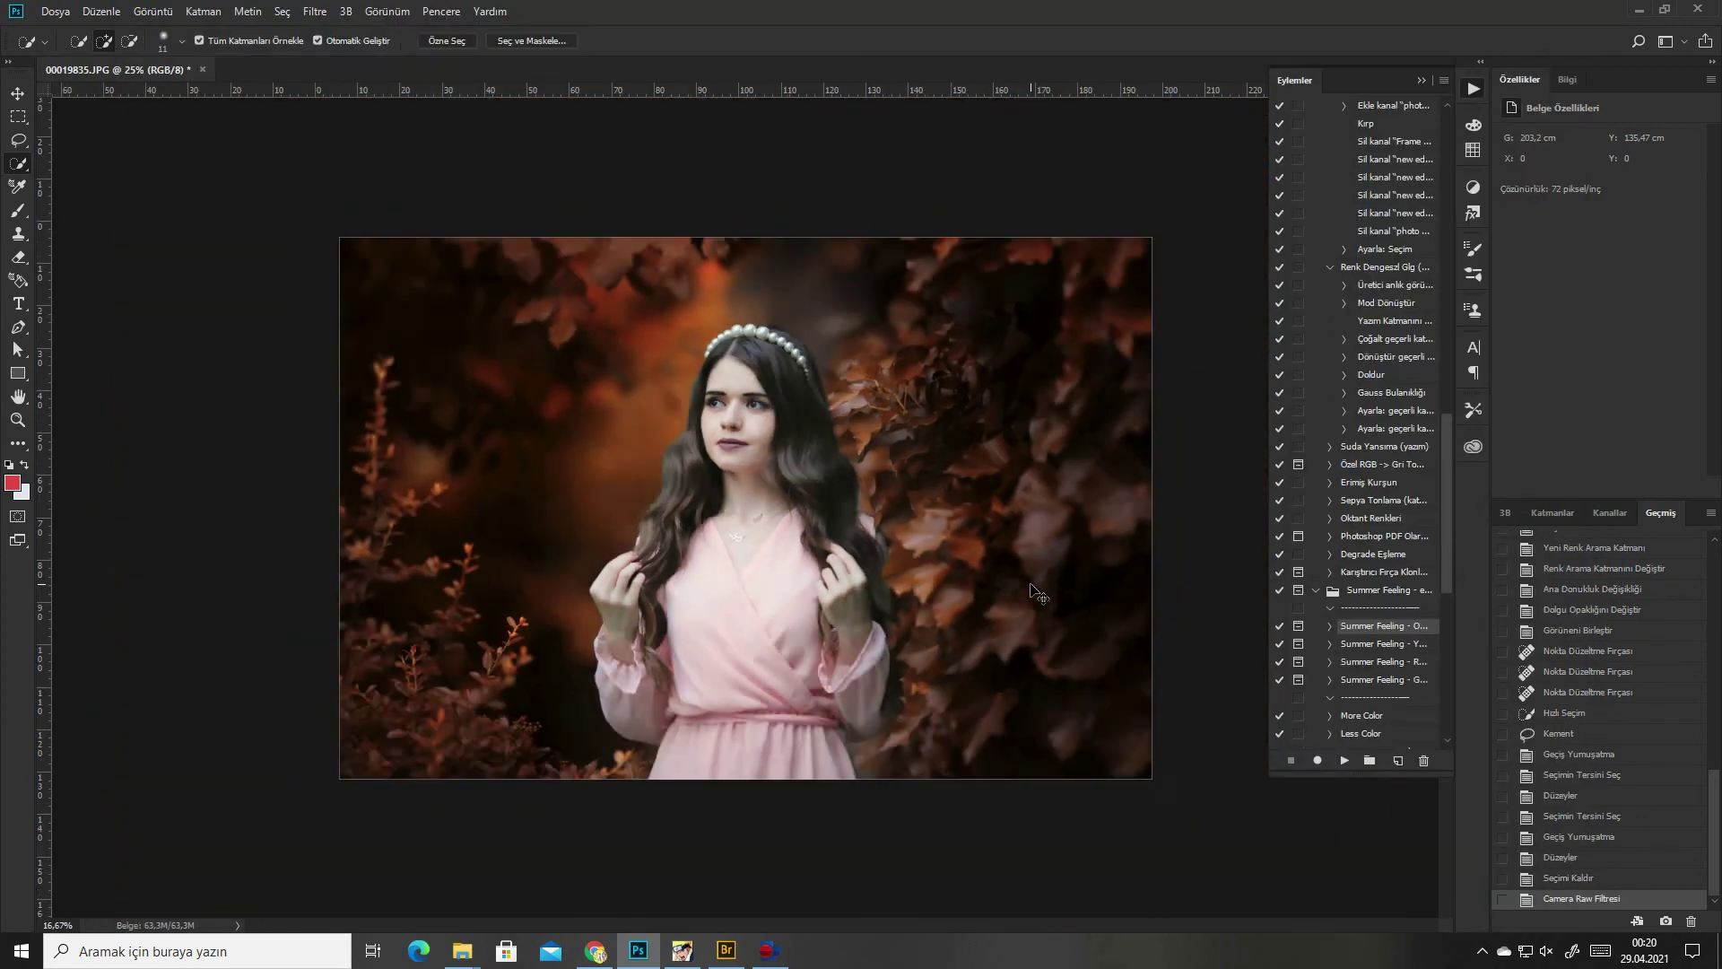
{"action": "left_click", "coordinate": [1579, 541]}
{"action": "key", "text": "ctrl+alt+z"}
{"action": "key", "text": "ctrl+alt+z"}
{"action": "key", "text": "ctrl+alt+z"}
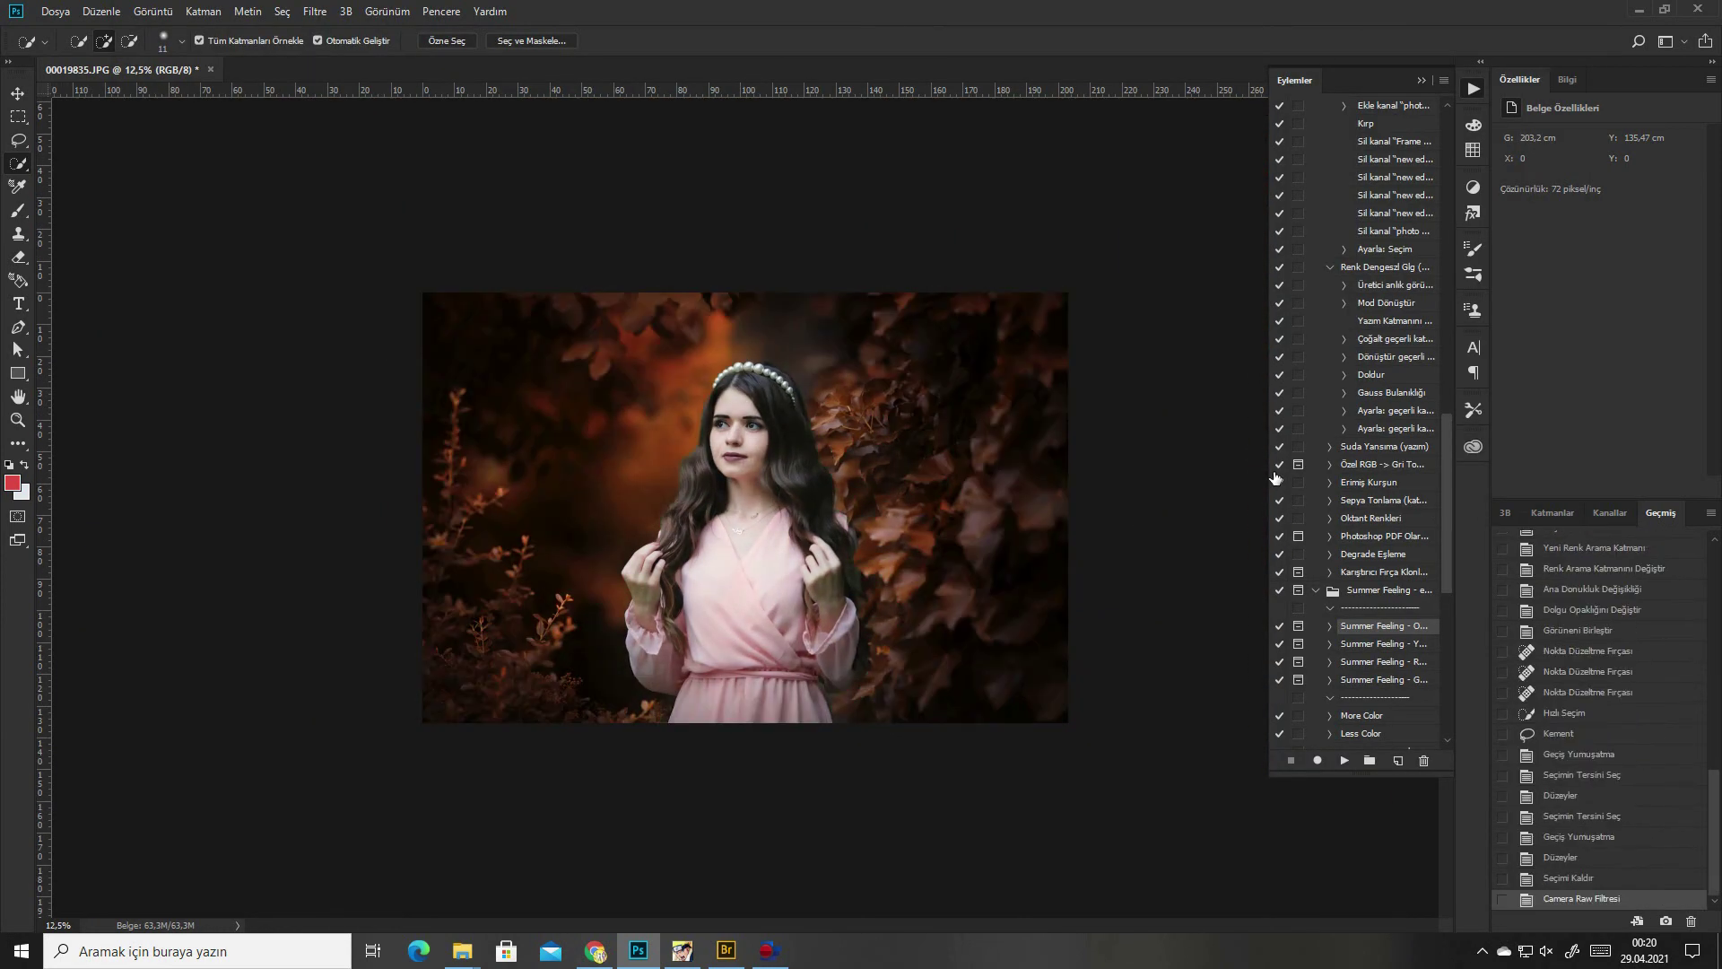